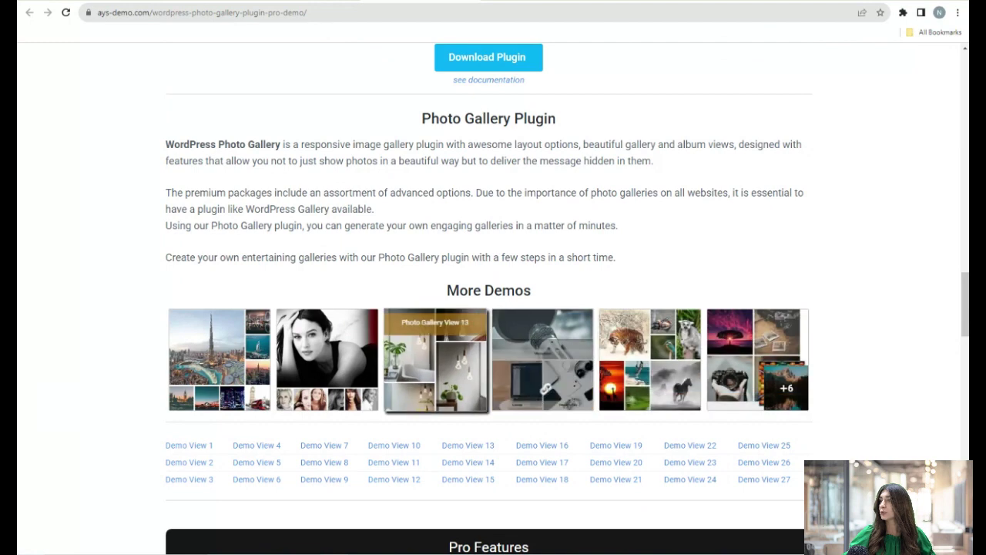
Open the Photo Gallery View 13 demo and browse its pictures in the lightbox, starting with the plant and lamps image.
{"action": "left_click", "coordinate": [436, 359]}
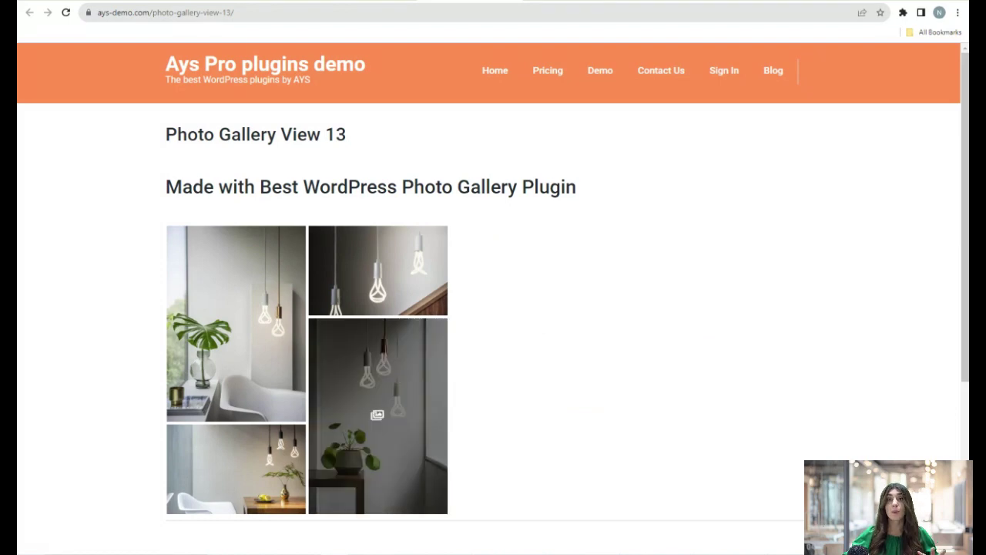
{"action": "left_click", "coordinate": [235, 324]}
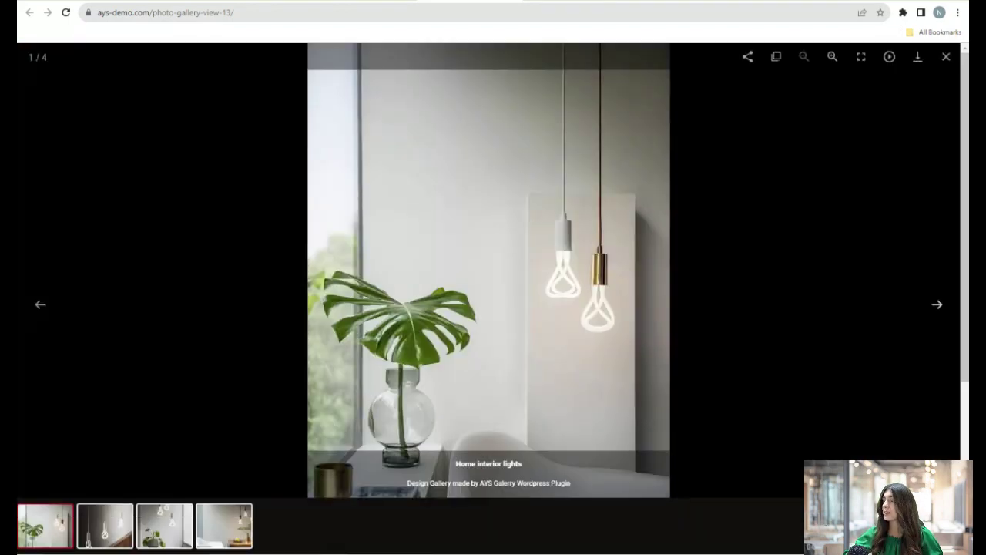
{"action": "left_click", "coordinate": [937, 304]}
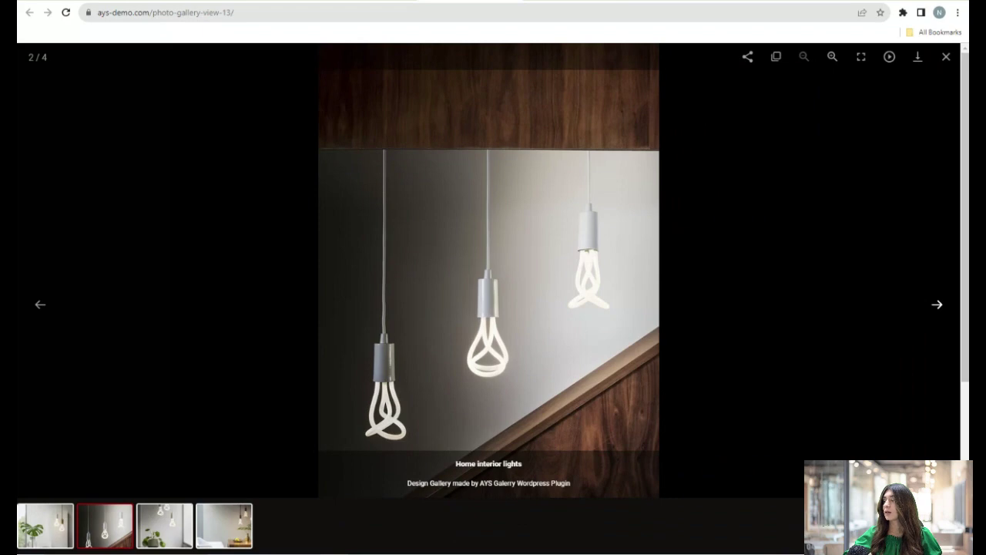
{"action": "key", "text": "Right"}
{"action": "key", "text": "Right"}
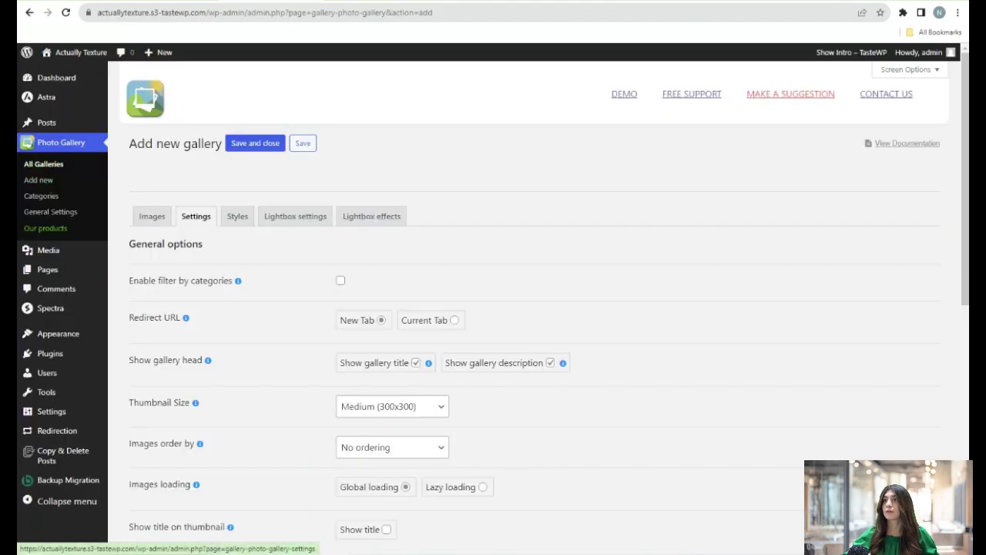
Review the new gallery's title, description and image upload fields.
{"action": "left_click", "coordinate": [151, 216]}
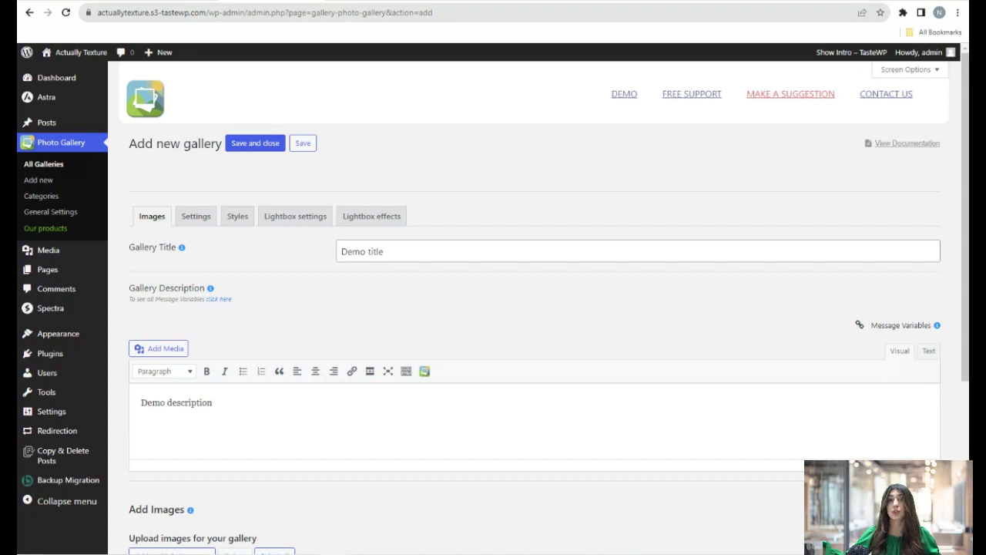
{"action": "scroll", "coordinate": [532, 308], "scroll_direction": "down", "scroll_amount": 3}
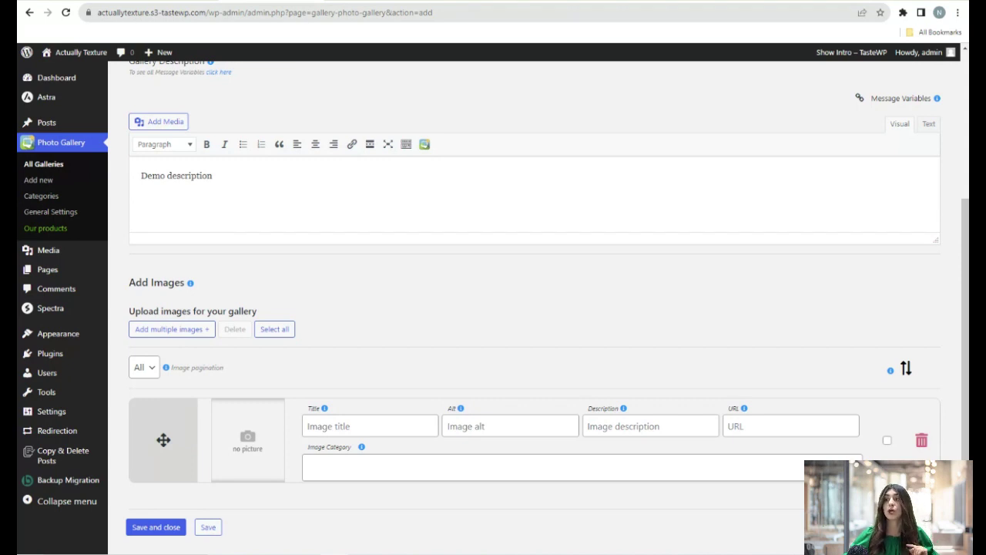
{"action": "scroll", "coordinate": [531, 308], "scroll_direction": "up", "scroll_amount": 3}
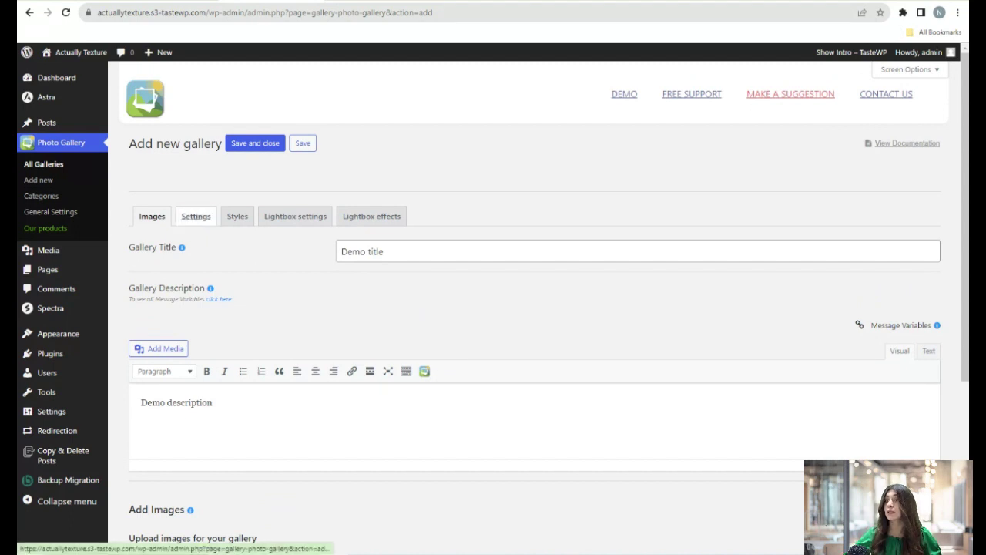
Examine the new gallery's general options for category filtering, redirect URL, gallery head, thumbnail size, image ordering and loading.
{"action": "left_click", "coordinate": [195, 215]}
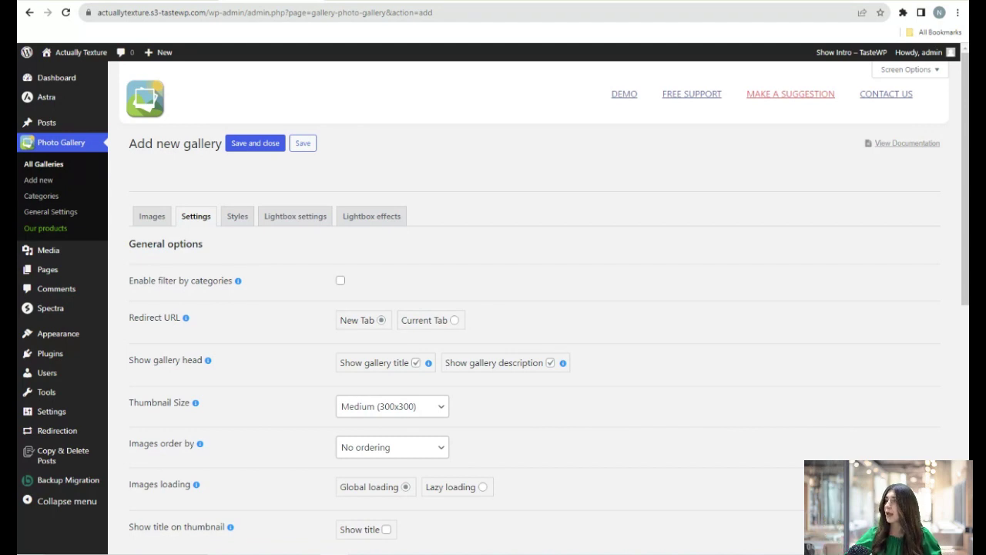
{"action": "mouse_move", "coordinate": [185, 317]}
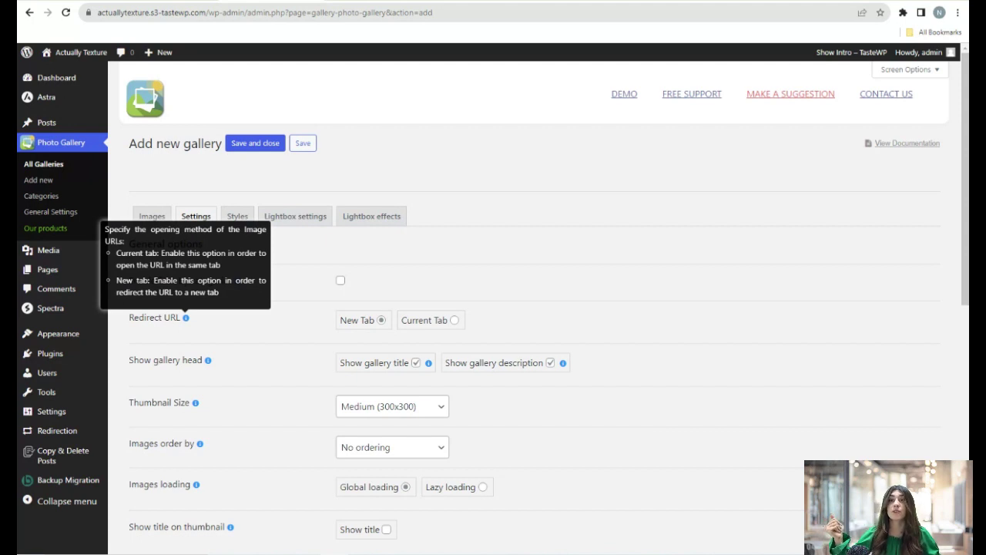
{"action": "scroll", "coordinate": [186, 317], "scroll_direction": "down", "scroll_amount": 1}
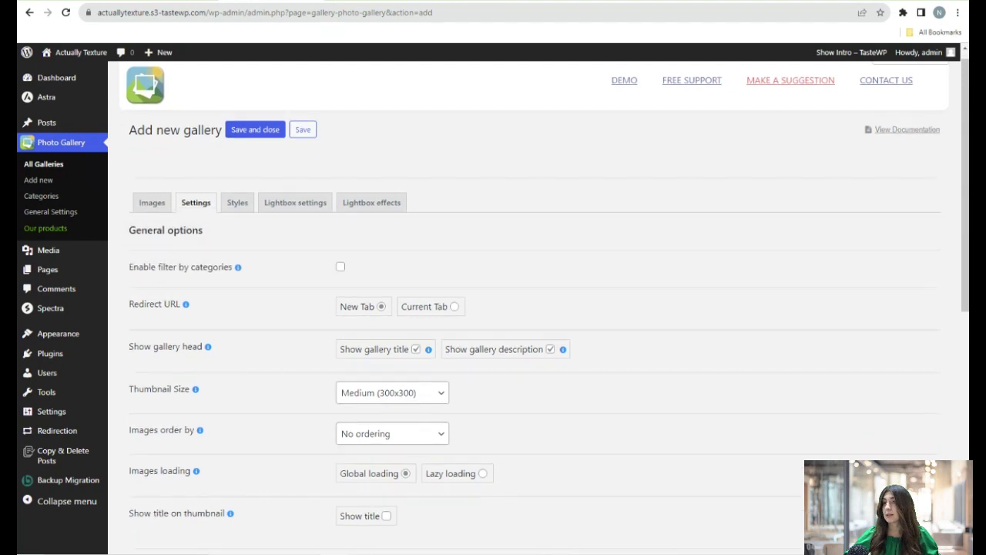
{"action": "mouse_move", "coordinate": [208, 304]}
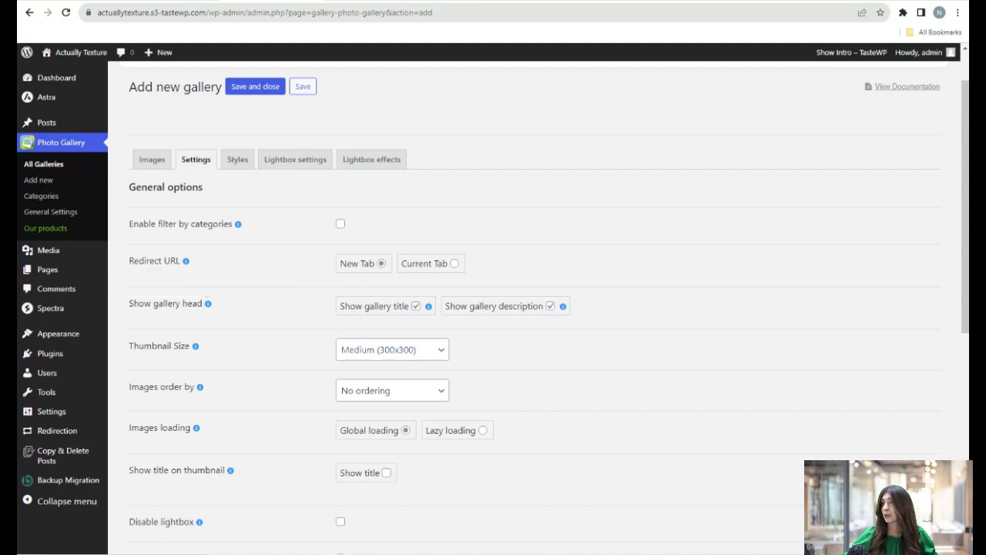
{"action": "scroll", "coordinate": [539, 308], "scroll_direction": "down", "scroll_amount": 1}
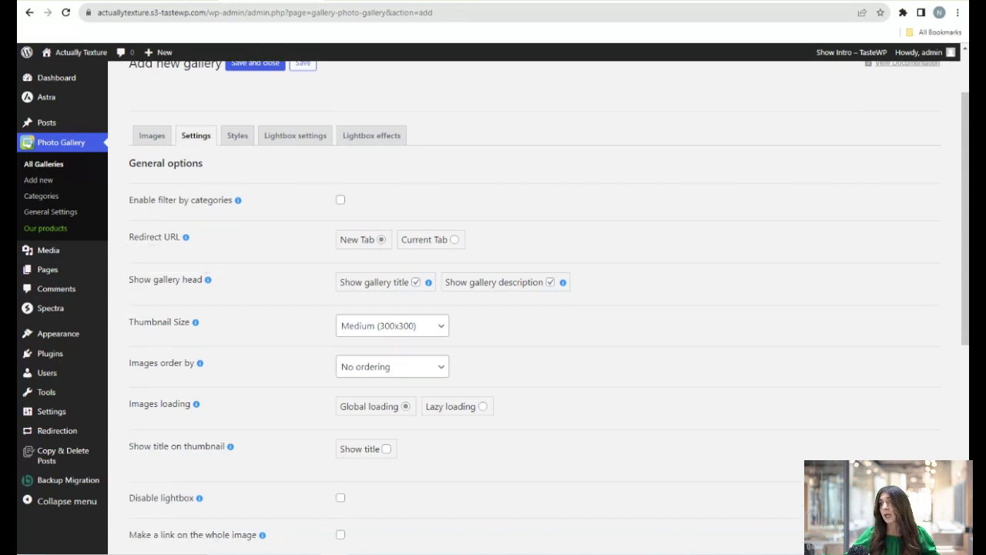
{"action": "scroll", "coordinate": [540, 308], "scroll_direction": "down", "scroll_amount": 2}
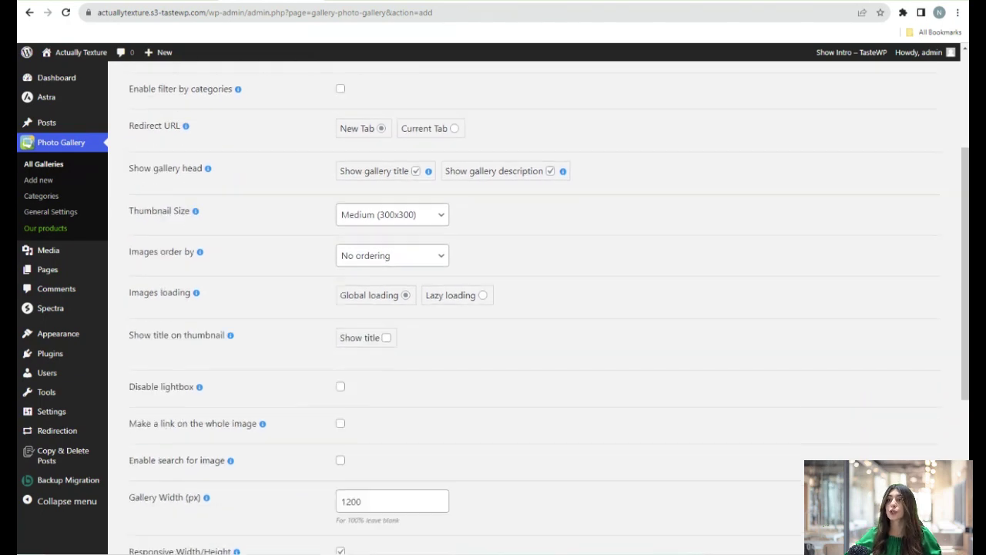
Examine the remaining general options, from disabling the lightbox and gallery width to RTL direction, author and pagination.
{"action": "scroll", "coordinate": [539, 308], "scroll_direction": "down", "scroll_amount": 1}
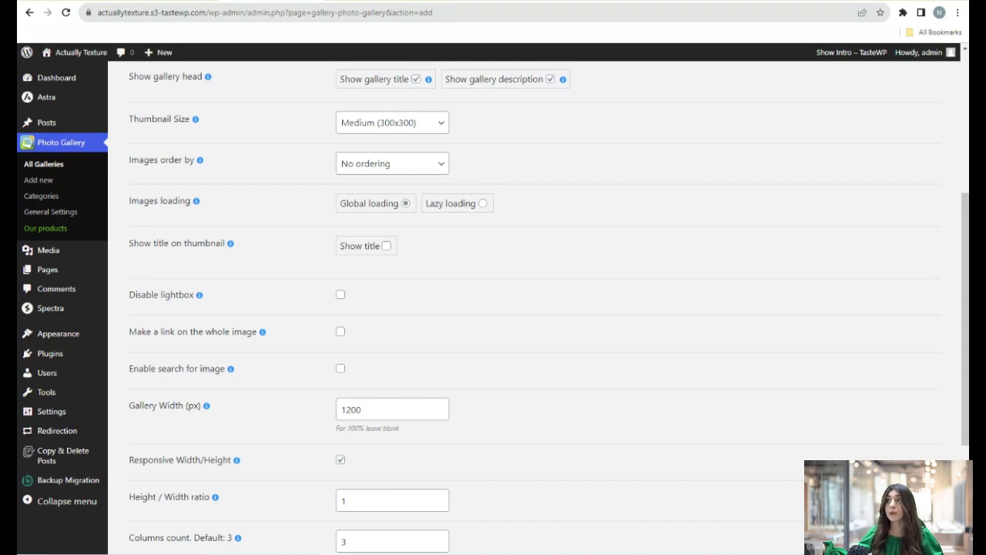
{"action": "scroll", "coordinate": [539, 308], "scroll_direction": "down", "scroll_amount": 1}
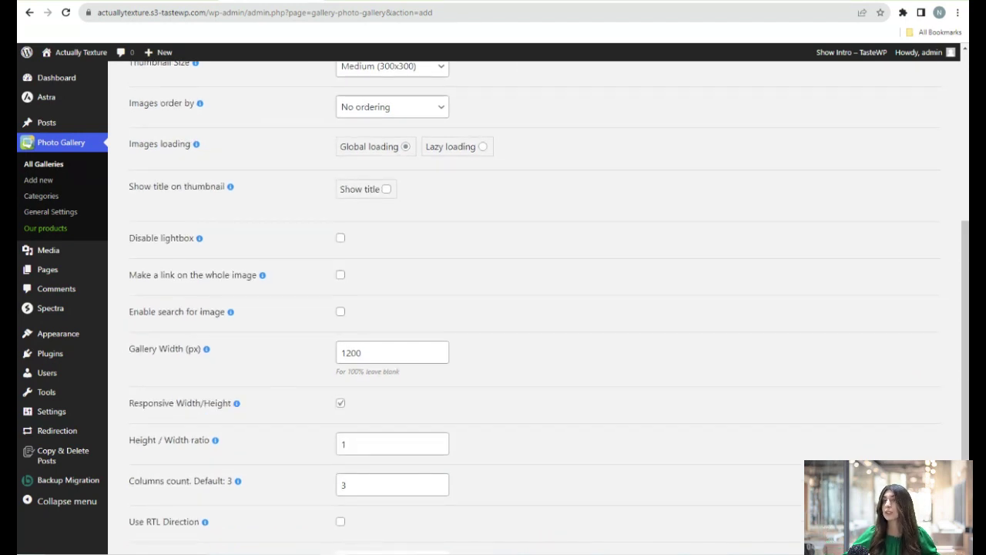
{"action": "scroll", "coordinate": [539, 308], "scroll_direction": "down", "scroll_amount": 1}
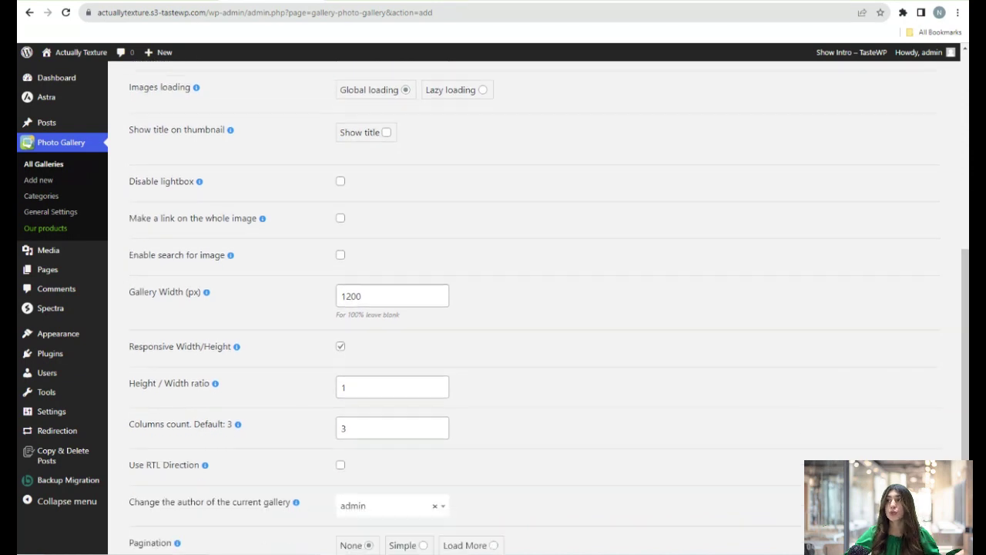
{"action": "scroll", "coordinate": [539, 309], "scroll_direction": "down", "scroll_amount": 1}
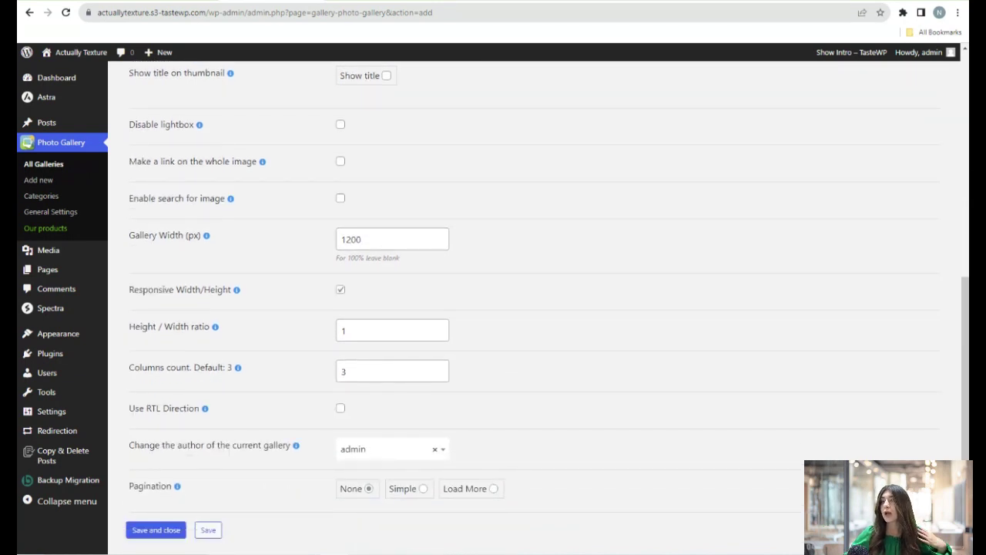
{"action": "scroll", "coordinate": [539, 308], "scroll_direction": "down", "scroll_amount": 1}
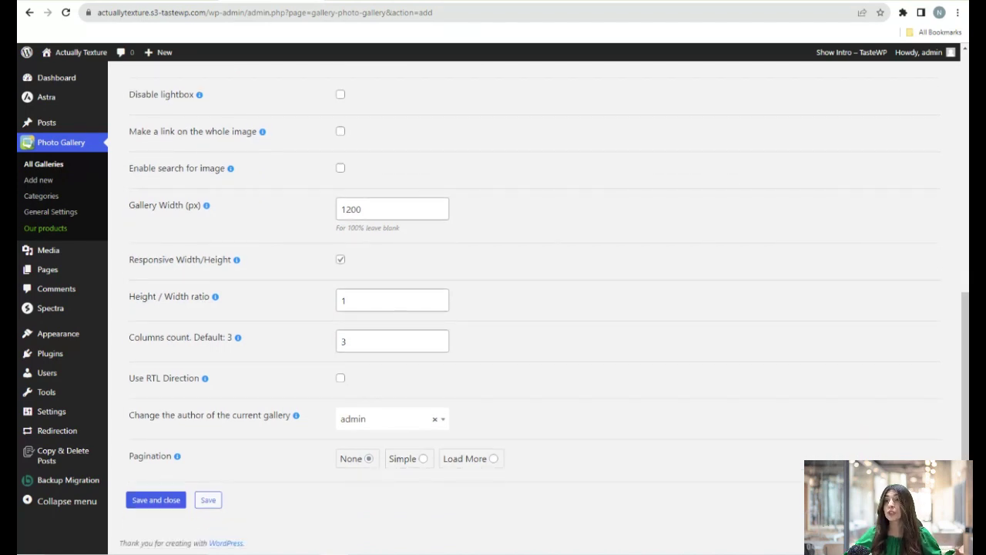
{"action": "mouse_move", "coordinate": [204, 377]}
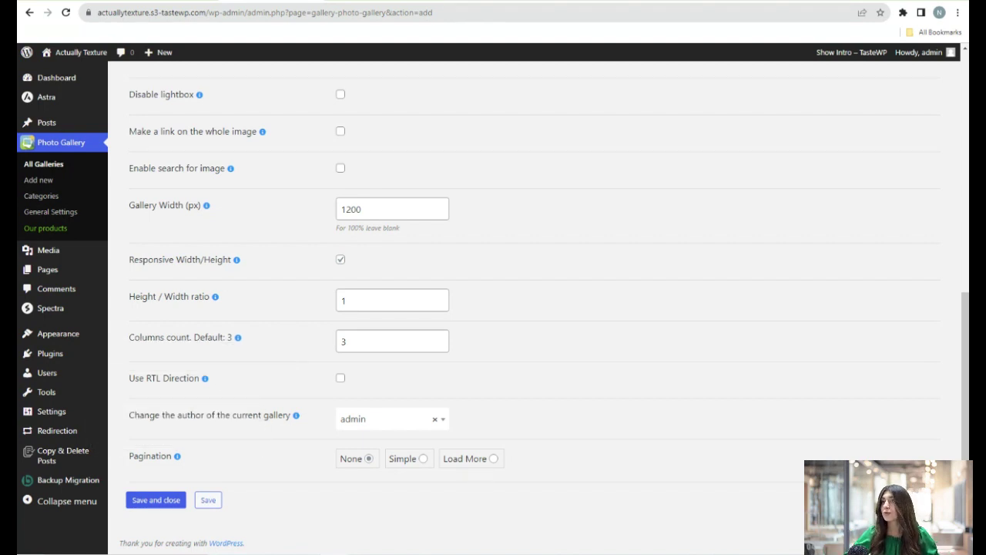
{"action": "mouse_move", "coordinate": [176, 455]}
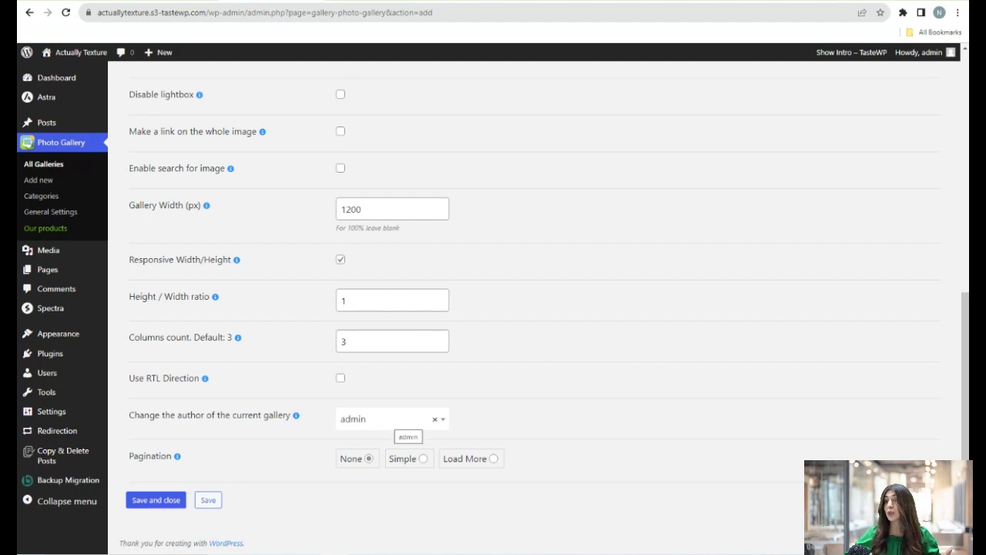
Review the gallery's style options for view type, hover effect, hover animation, image position, opacity and hover color.
{"action": "scroll", "coordinate": [400, 420], "scroll_direction": "up", "scroll_amount": 6}
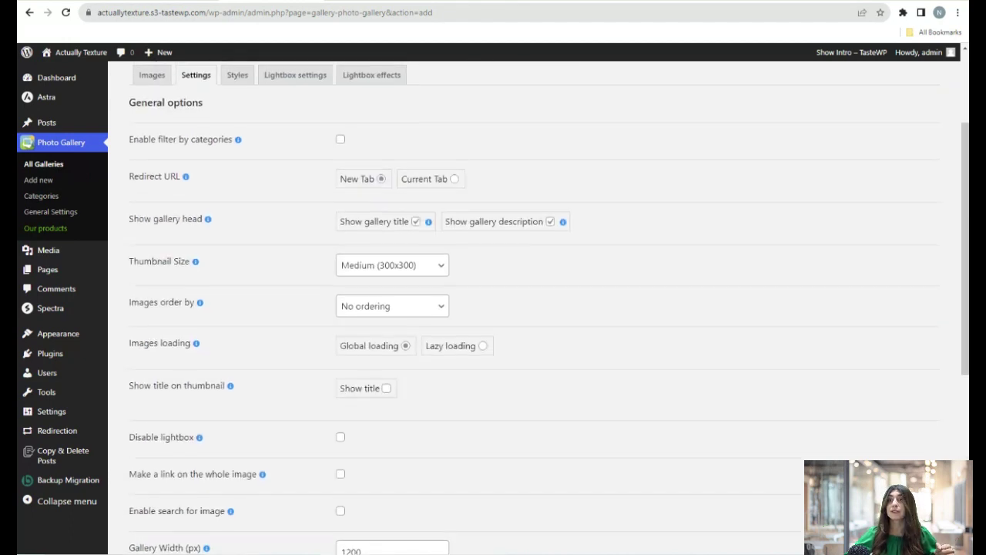
{"action": "left_click", "coordinate": [237, 216]}
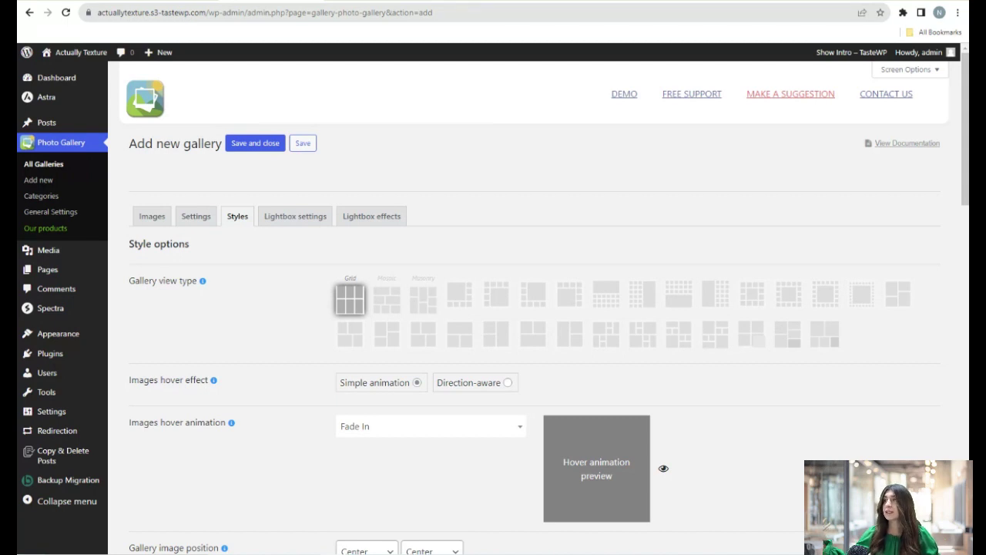
{"action": "scroll", "coordinate": [532, 308], "scroll_direction": "down", "scroll_amount": 3}
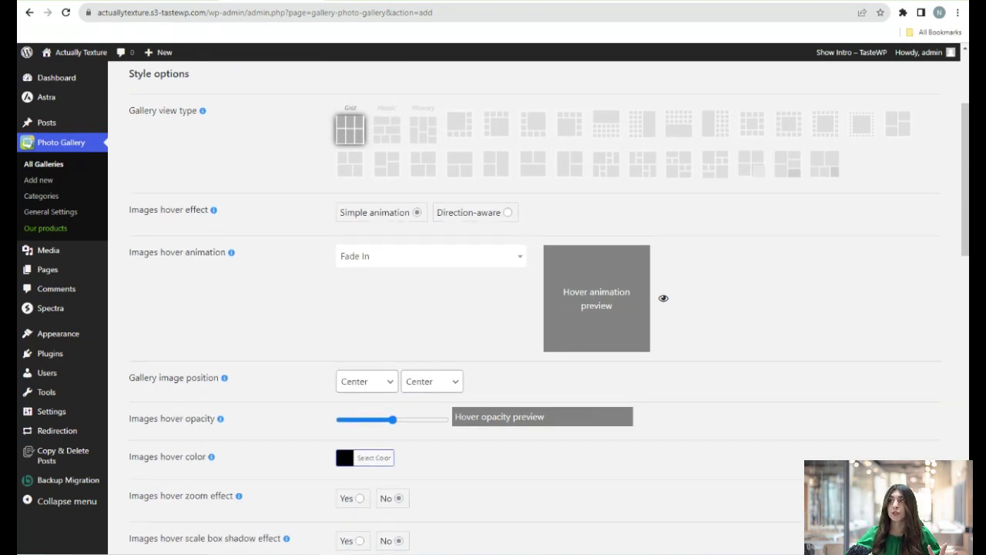
{"action": "scroll", "coordinate": [550, 311], "scroll_direction": "down", "scroll_amount": 3}
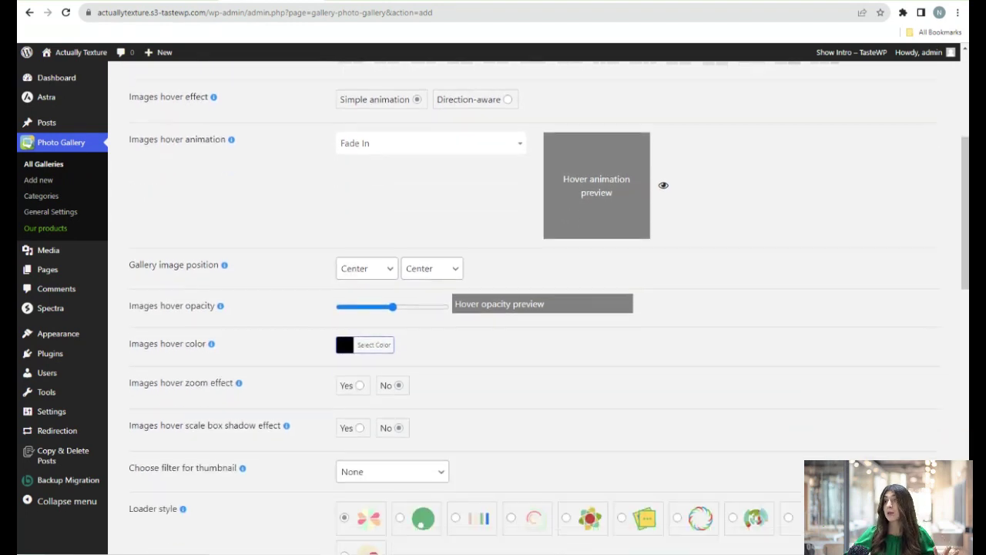
{"action": "scroll", "coordinate": [532, 308], "scroll_direction": "down", "scroll_amount": 1}
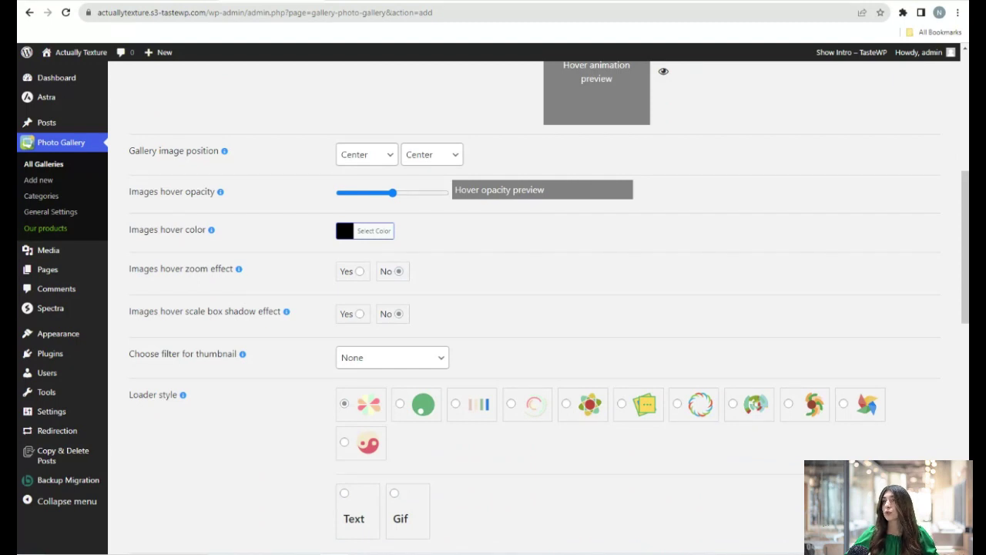
Examine the remaining style options, including loader style, hover icon, image borders, text colors, custom class and custom CSS.
{"action": "scroll", "coordinate": [531, 308], "scroll_direction": "down", "scroll_amount": 2}
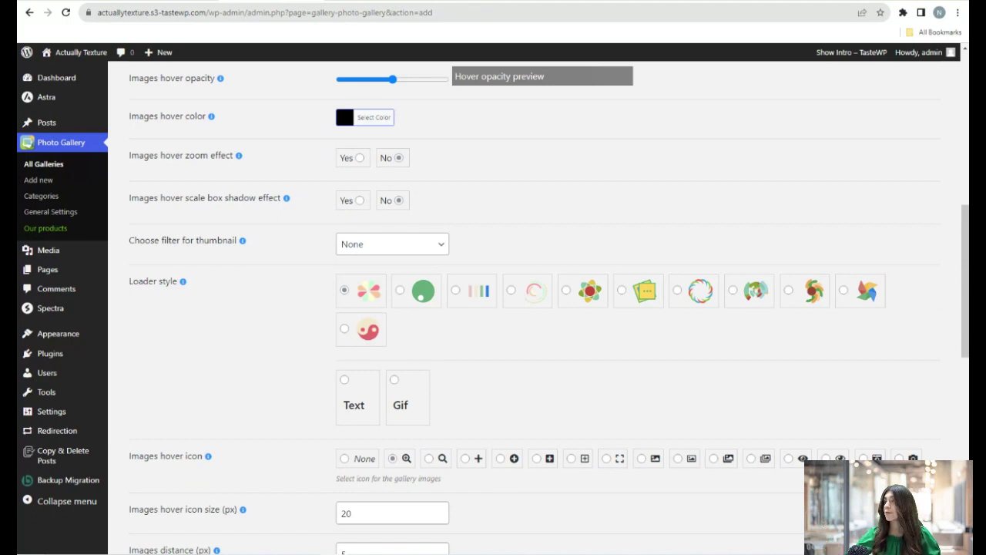
{"action": "scroll", "coordinate": [531, 308], "scroll_direction": "down", "scroll_amount": 3}
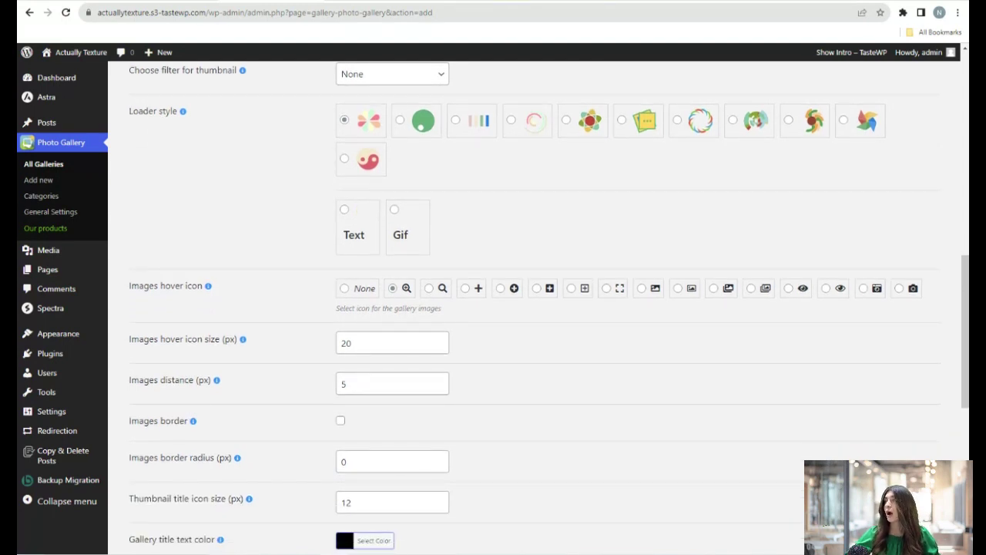
{"action": "scroll", "coordinate": [539, 308], "scroll_direction": "down", "scroll_amount": 4}
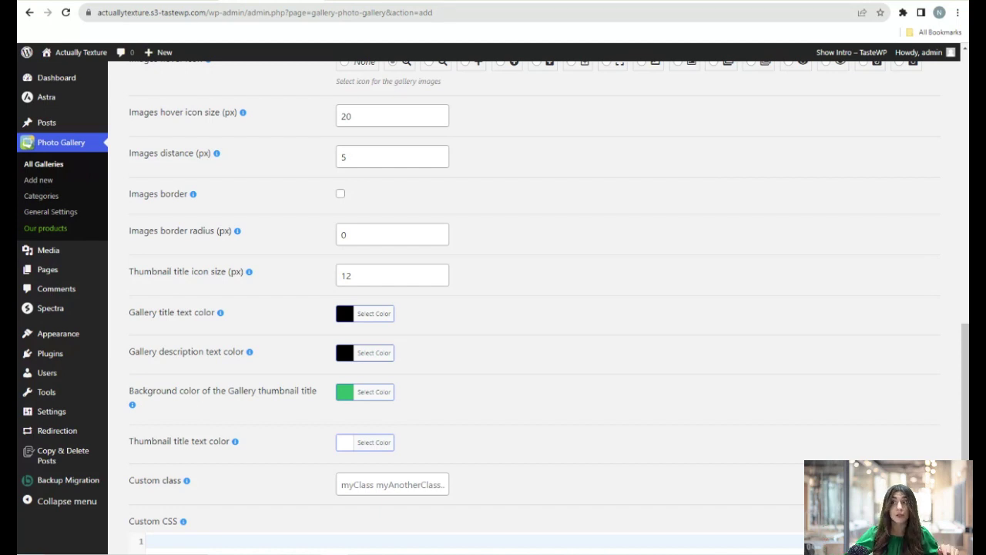
{"action": "scroll", "coordinate": [539, 308], "scroll_direction": "down", "scroll_amount": 3}
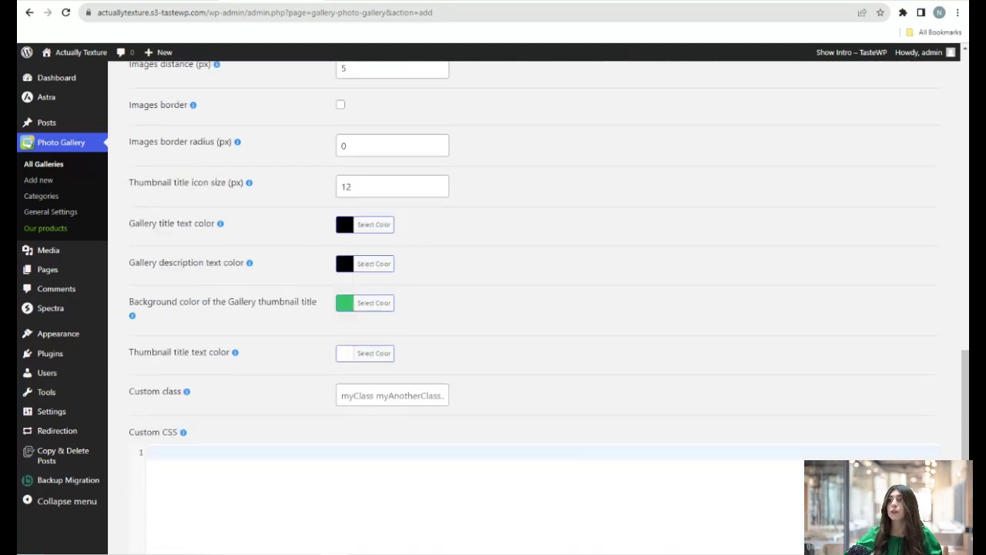
{"action": "mouse_move", "coordinate": [186, 253]}
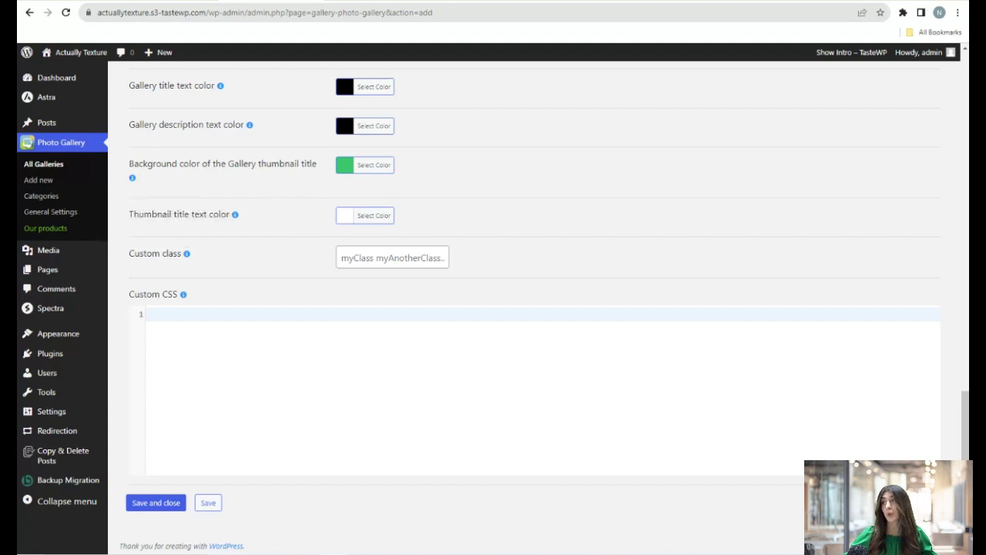
Review the new gallery's lightbox settings for image counter, captions, slide show, filter and social share buttons.
{"action": "scroll", "coordinate": [534, 308], "scroll_direction": "up", "scroll_amount": 20}
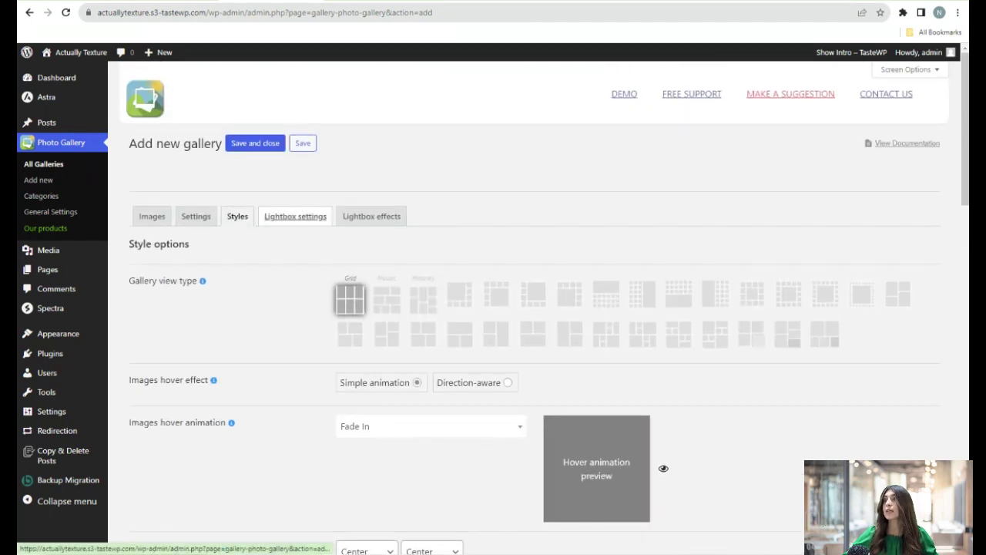
{"action": "left_click", "coordinate": [295, 215]}
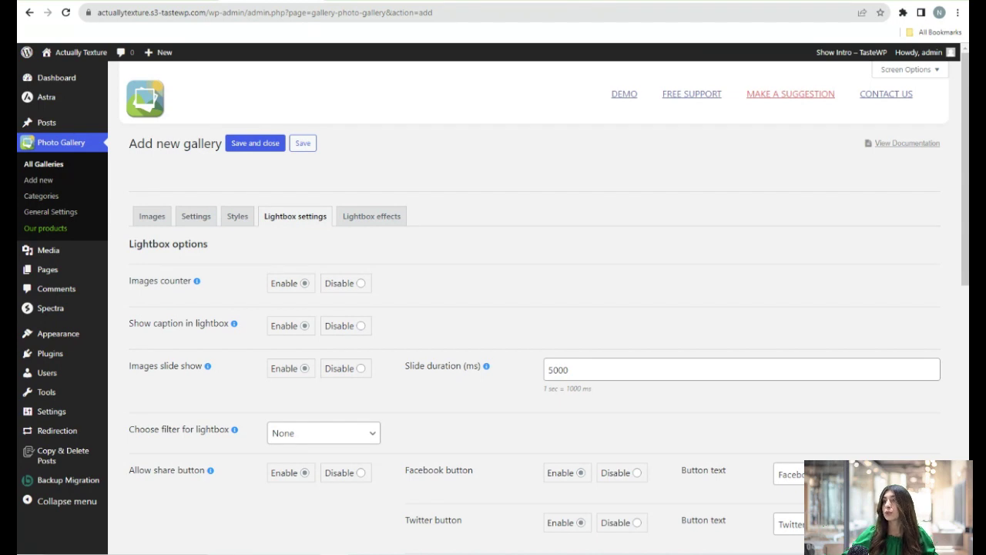
{"action": "mouse_move", "coordinate": [197, 280]}
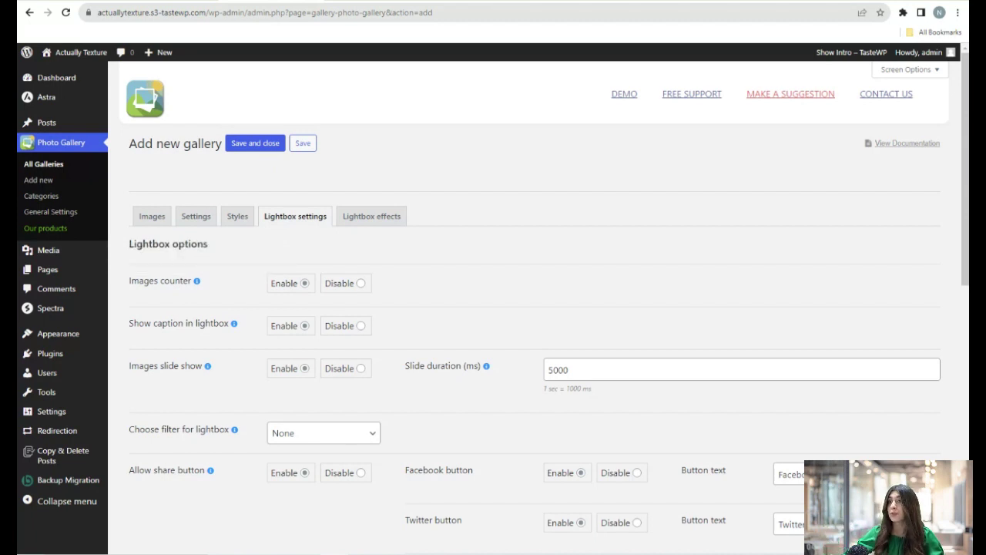
{"action": "mouse_move", "coordinate": [233, 323]}
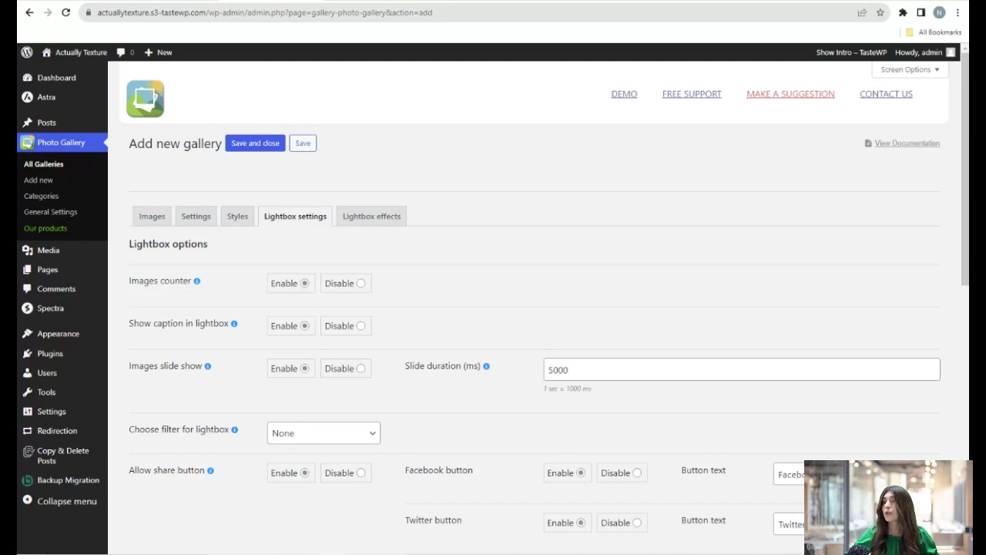
{"action": "scroll", "coordinate": [540, 323], "scroll_direction": "down", "scroll_amount": 3}
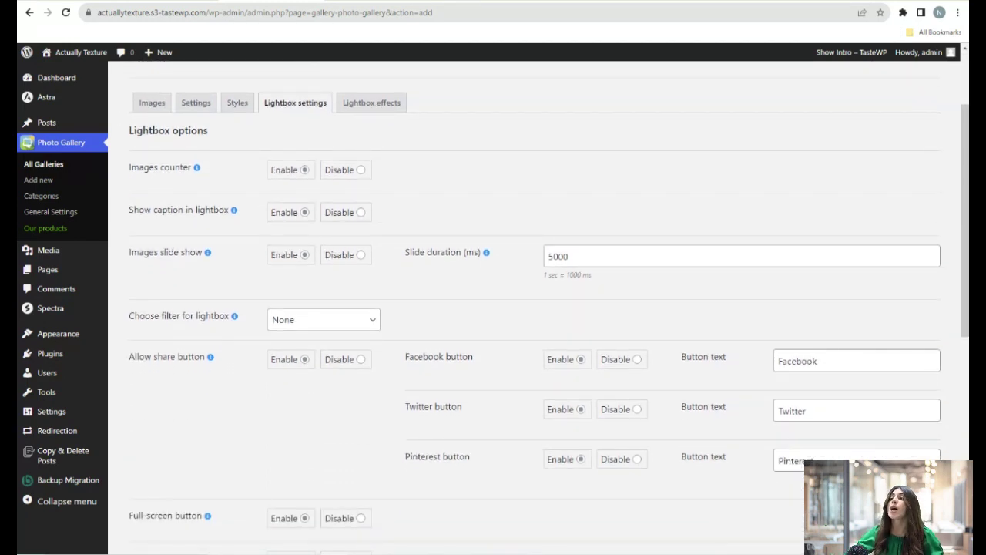
{"action": "scroll", "coordinate": [548, 311], "scroll_direction": "down", "scroll_amount": 3}
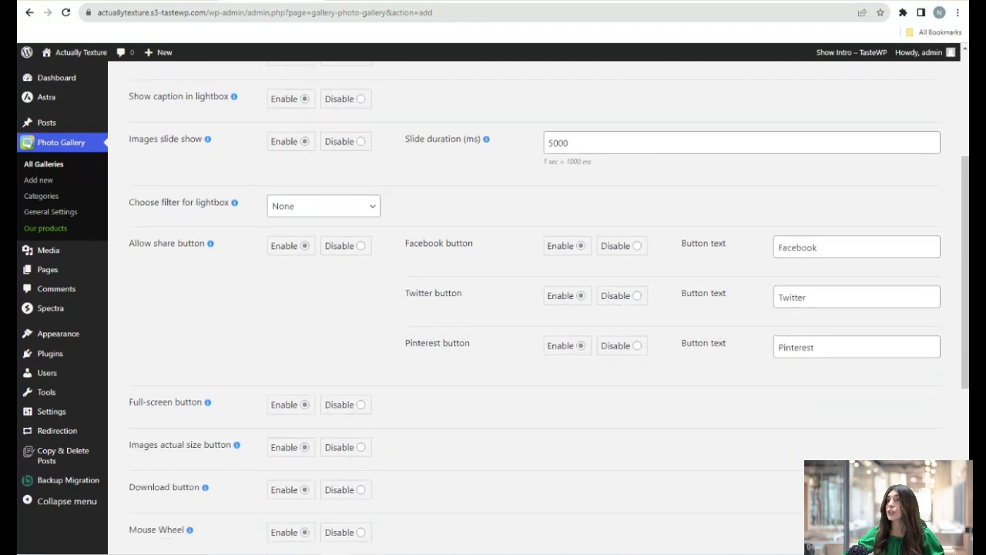
{"action": "scroll", "coordinate": [539, 308], "scroll_direction": "down", "scroll_amount": 2}
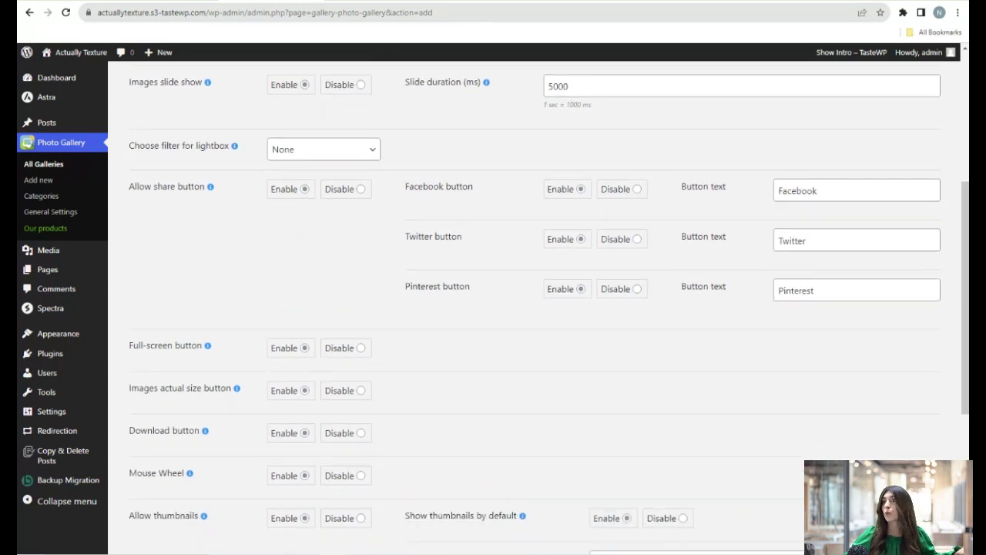
{"action": "mouse_move", "coordinate": [210, 186]}
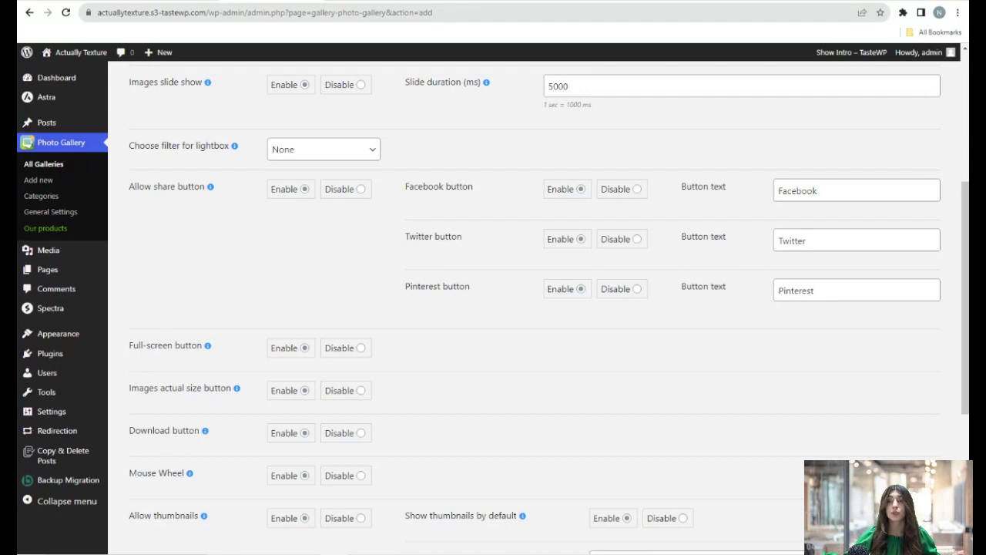
Examine the remaining lightbox settings, from full-screen, actual size and download buttons to mouse wheel, thumbnails and key control.
{"action": "scroll", "coordinate": [532, 308], "scroll_direction": "down", "scroll_amount": 3}
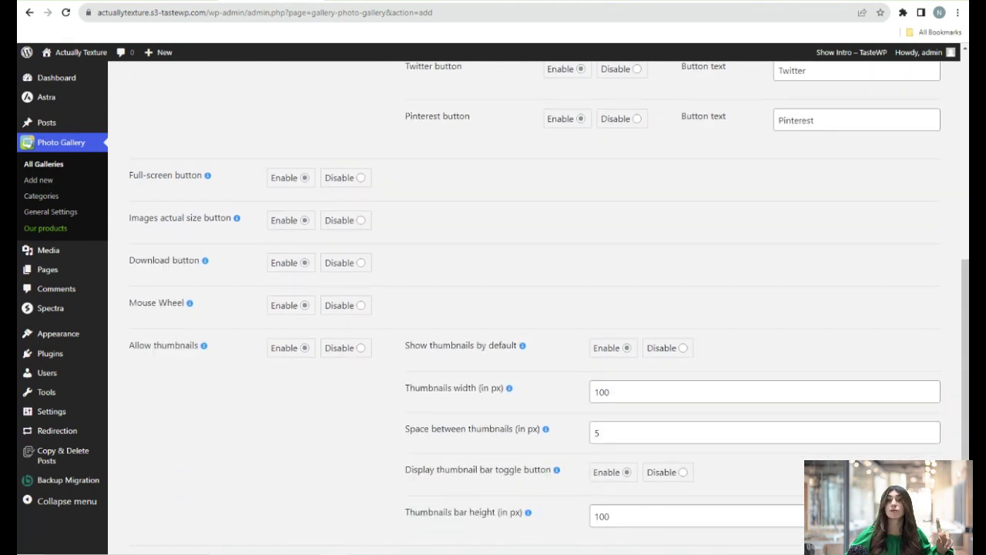
{"action": "scroll", "coordinate": [549, 298], "scroll_direction": "down", "scroll_amount": 1}
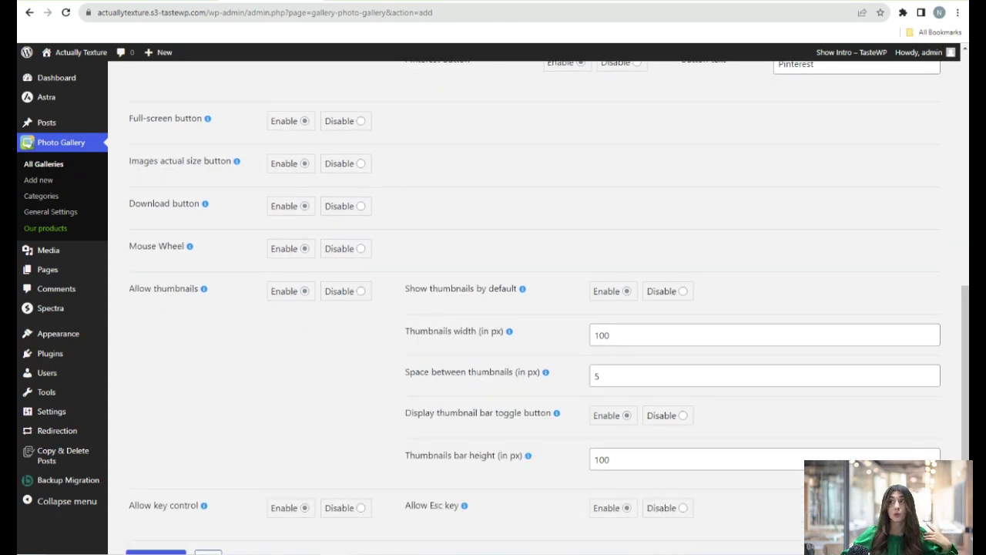
{"action": "mouse_move", "coordinate": [204, 203]}
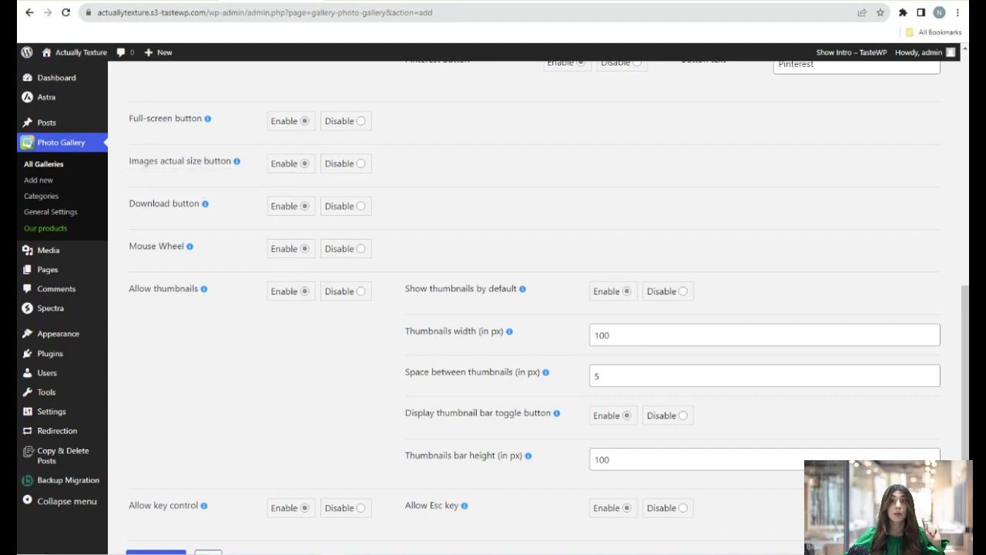
{"action": "mouse_move", "coordinate": [191, 247]}
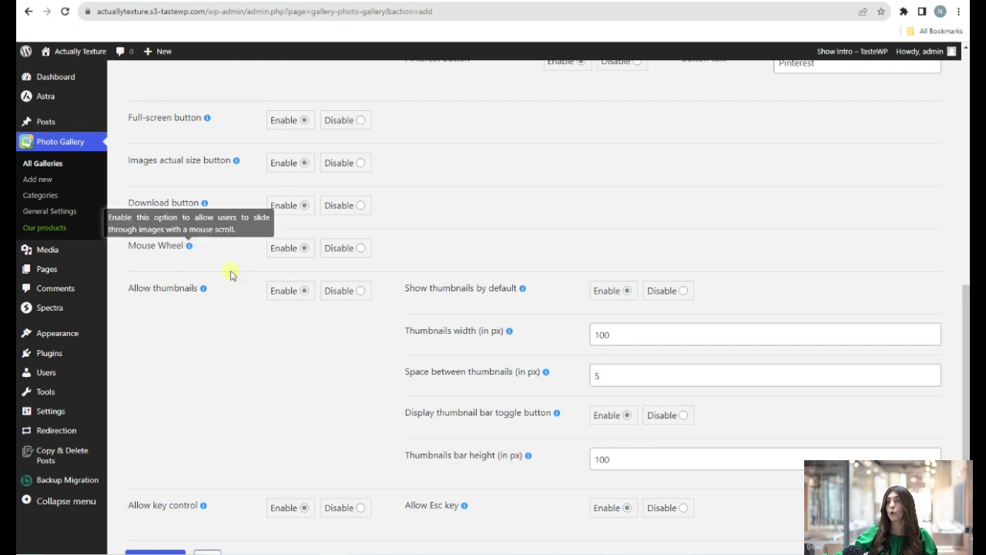
{"action": "scroll", "coordinate": [163, 309], "scroll_direction": "down", "scroll_amount": 1}
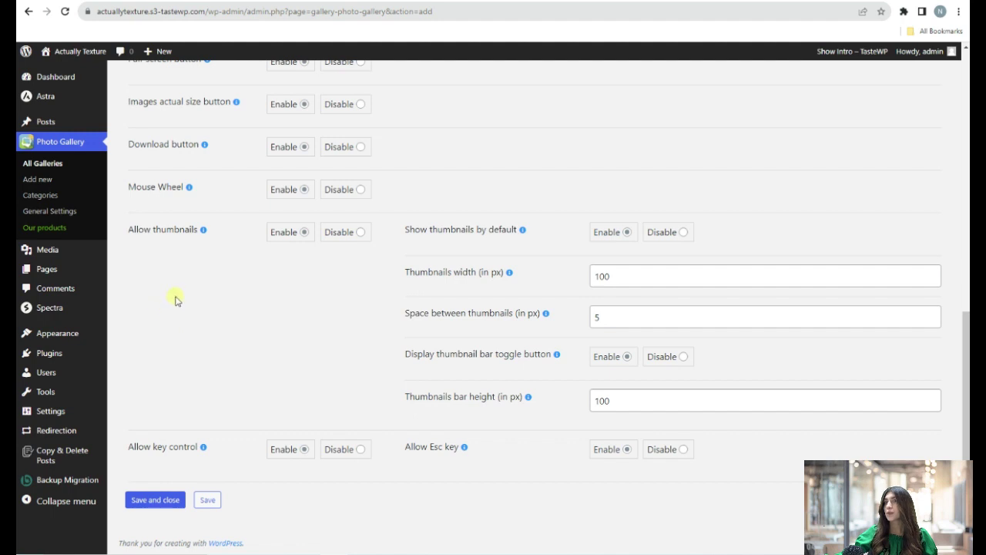
{"action": "mouse_move", "coordinate": [202, 232]}
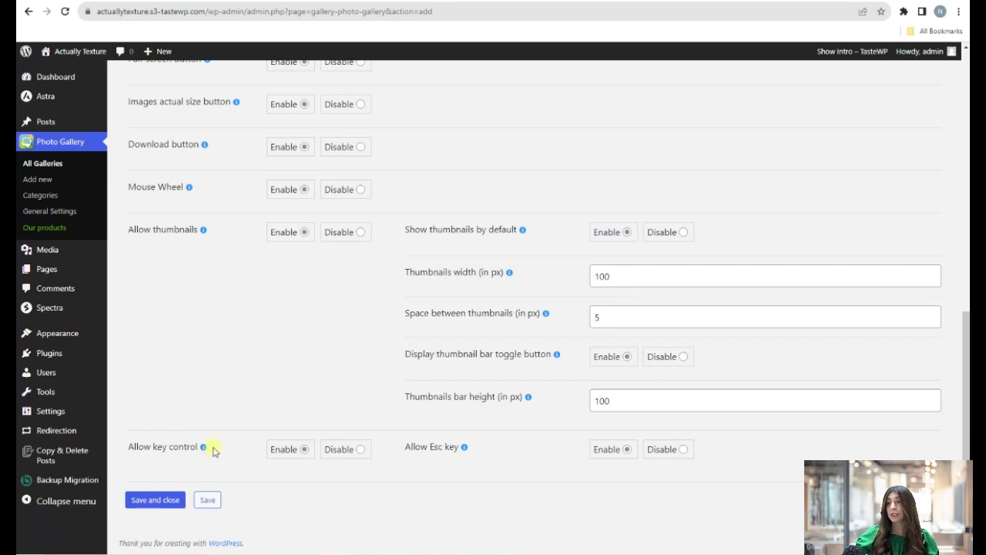
{"action": "mouse_move", "coordinate": [204, 447]}
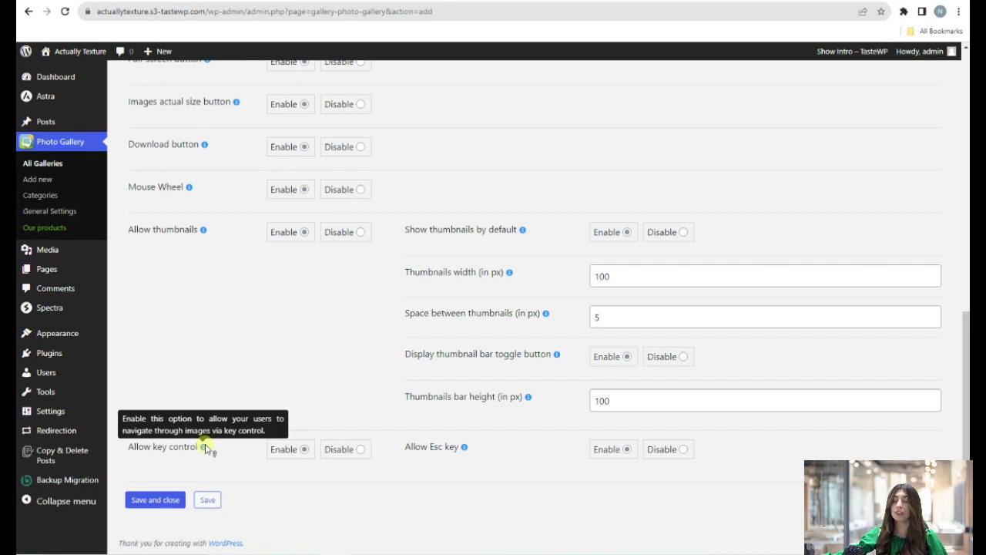
Review the new gallery's lightbox effects, including image transition, animation easing, transition speed, overlay opacity and overlay background color.
{"action": "scroll", "coordinate": [297, 440], "scroll_direction": "up", "scroll_amount": 8}
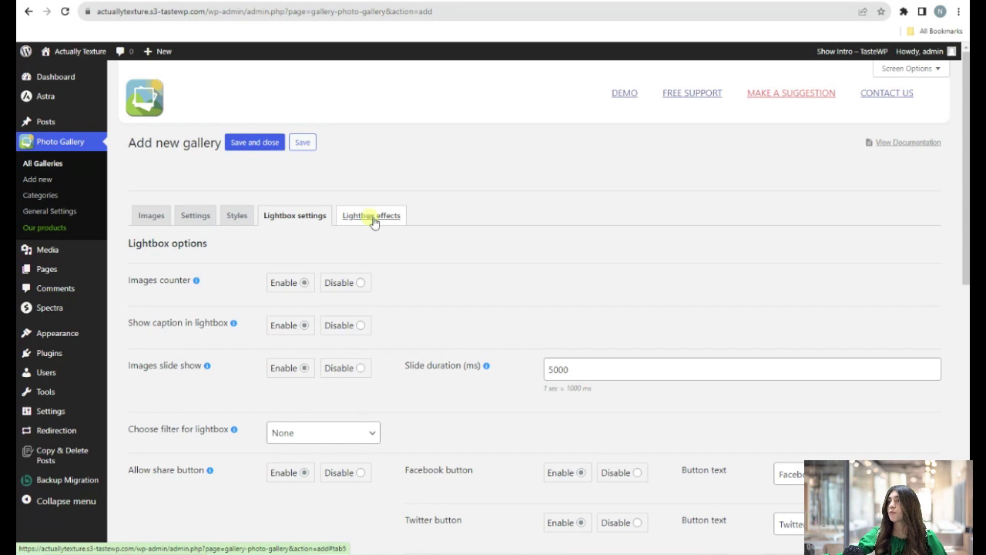
{"action": "left_click", "coordinate": [374, 220]}
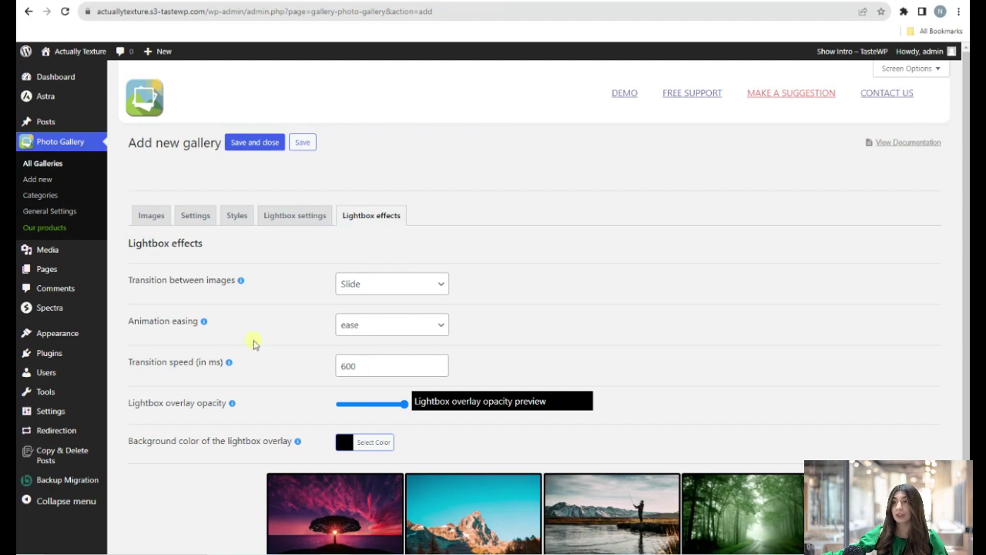
{"action": "scroll", "coordinate": [254, 343], "scroll_direction": "down", "scroll_amount": 2}
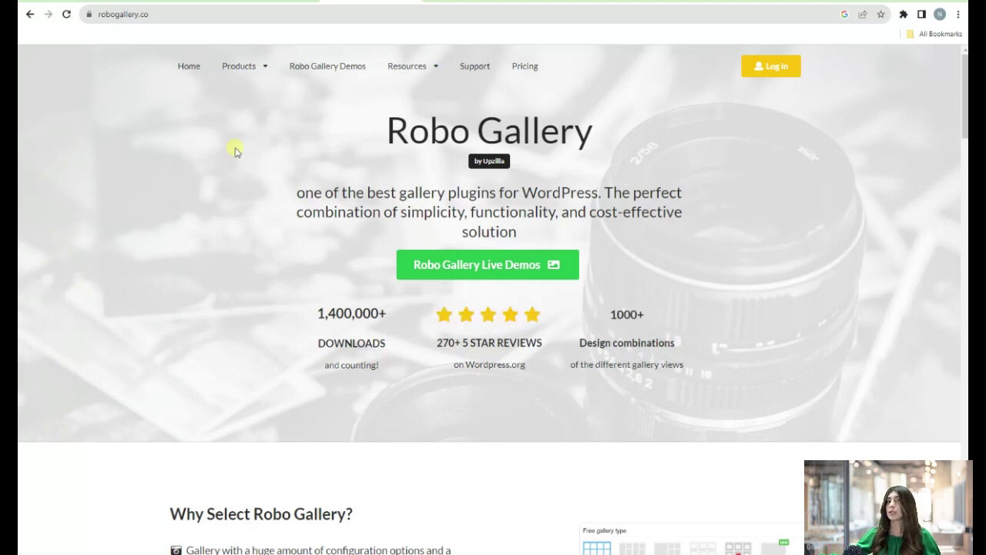
On the Robo Gallery website, open the black-and-white masonry gallery from the live demos and look through its images.
{"action": "scroll", "coordinate": [39, 149], "scroll_direction": "down", "scroll_amount": 9}
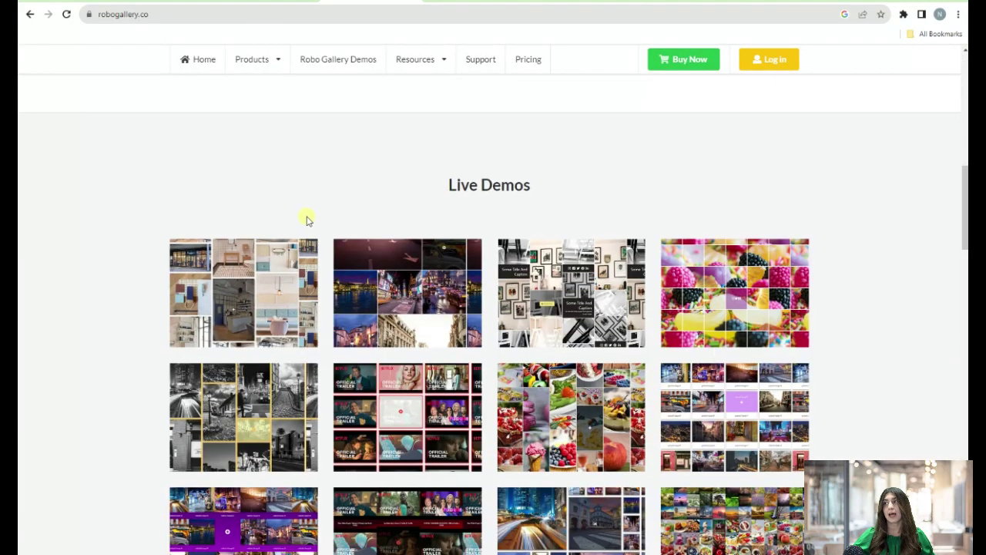
{"action": "scroll", "coordinate": [304, 208], "scroll_direction": "down", "scroll_amount": 2}
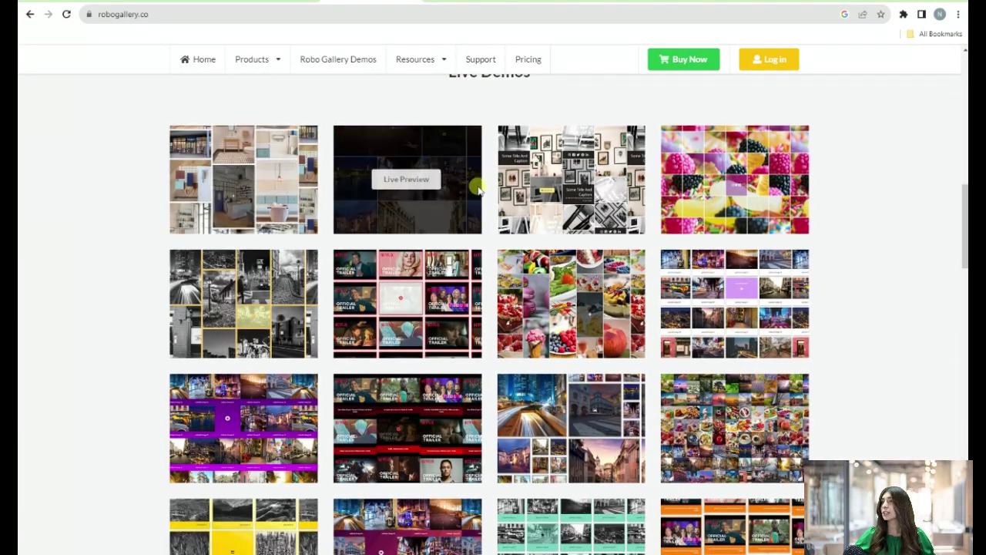
{"action": "left_click", "coordinate": [256, 306]}
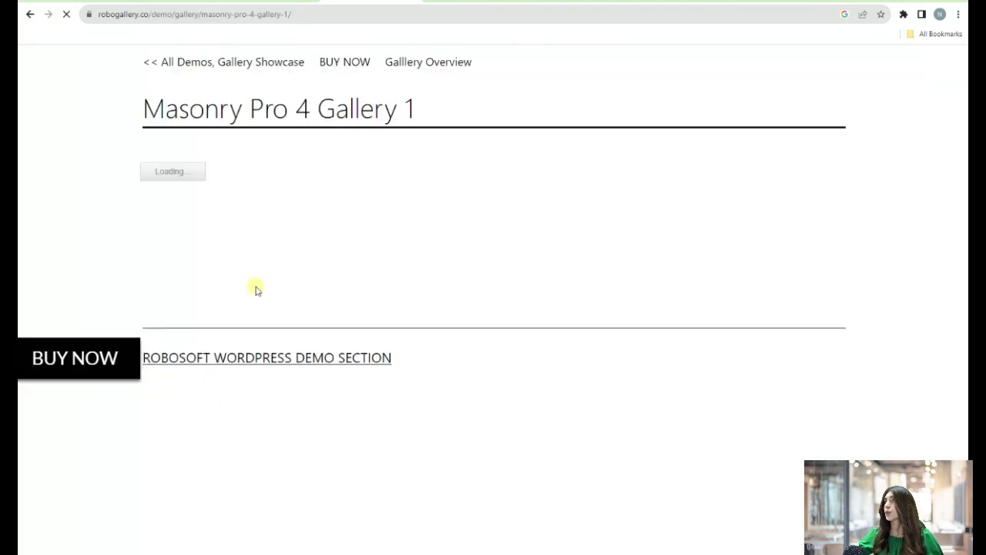
{"action": "scroll", "coordinate": [429, 241], "scroll_direction": "down", "scroll_amount": 2}
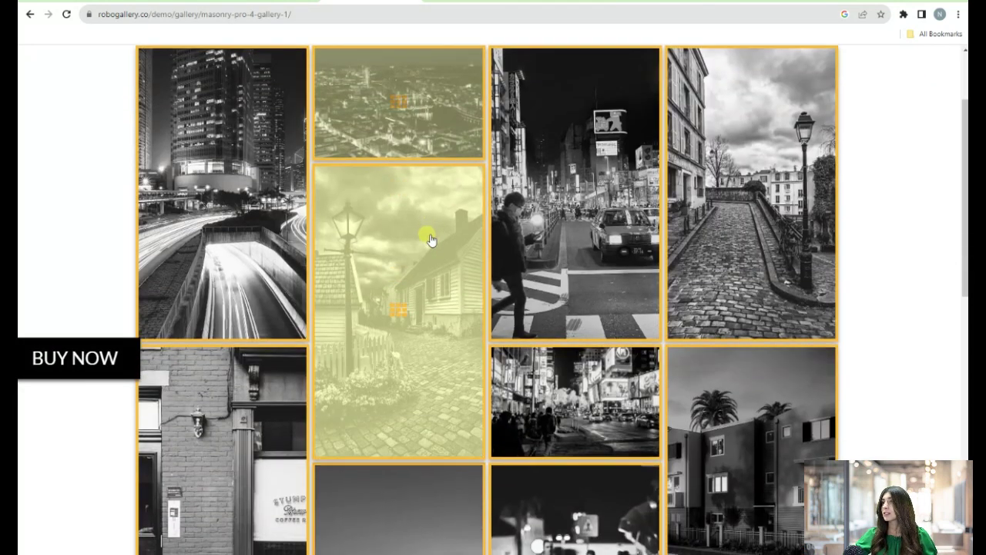
{"action": "scroll", "coordinate": [429, 241], "scroll_direction": "down", "scroll_amount": 6}
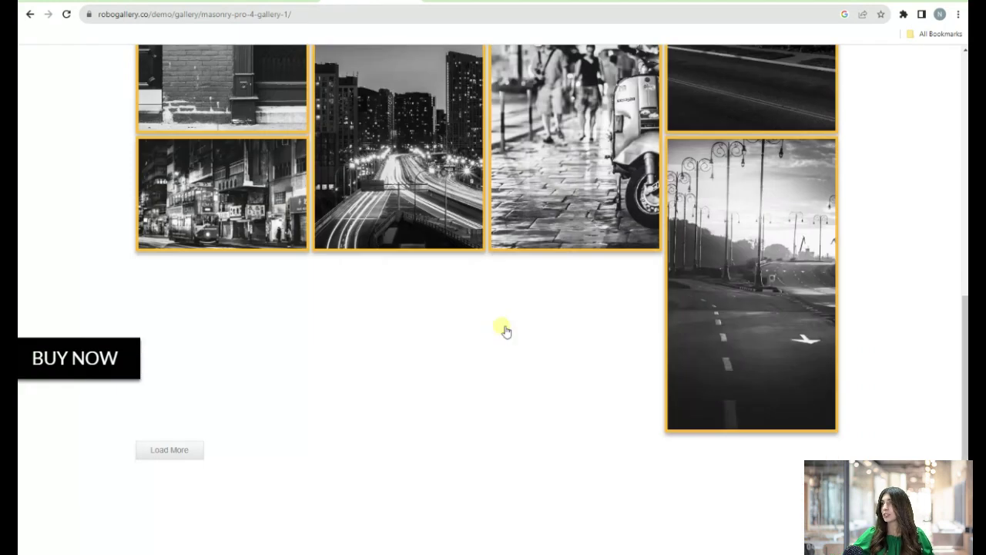
{"action": "scroll", "coordinate": [506, 332], "scroll_direction": "up", "scroll_amount": 8}
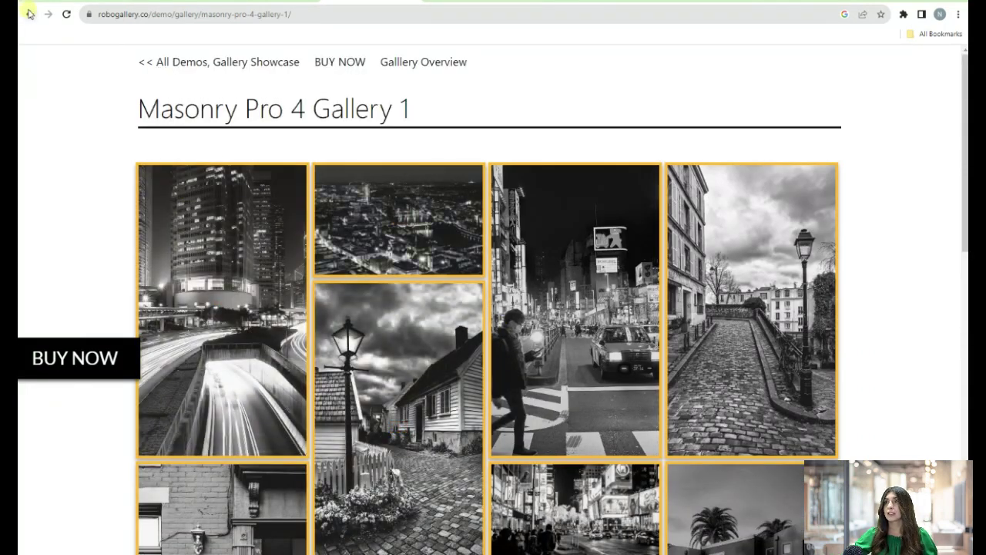
Return to the Robo Gallery home page and examine its feature overview, FREE, PRO, EXT and EXT+ pricing plans and footer.
{"action": "left_click", "coordinate": [29, 14]}
{"action": "scroll", "coordinate": [410, 306], "scroll_direction": "down", "scroll_amount": 8}
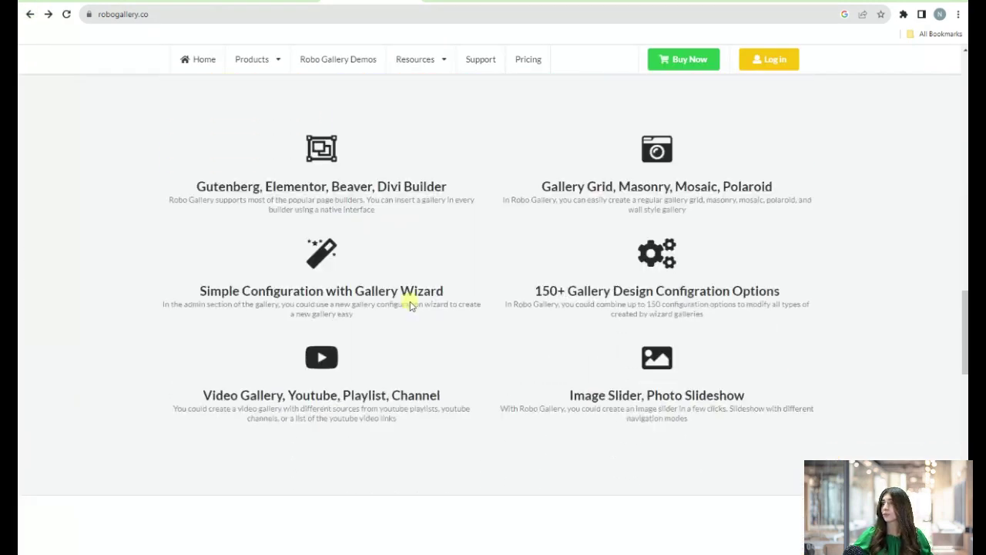
{"action": "scroll", "coordinate": [367, 264], "scroll_direction": "up", "scroll_amount": 3}
{"action": "scroll", "coordinate": [385, 291], "scroll_direction": "down", "scroll_amount": 3}
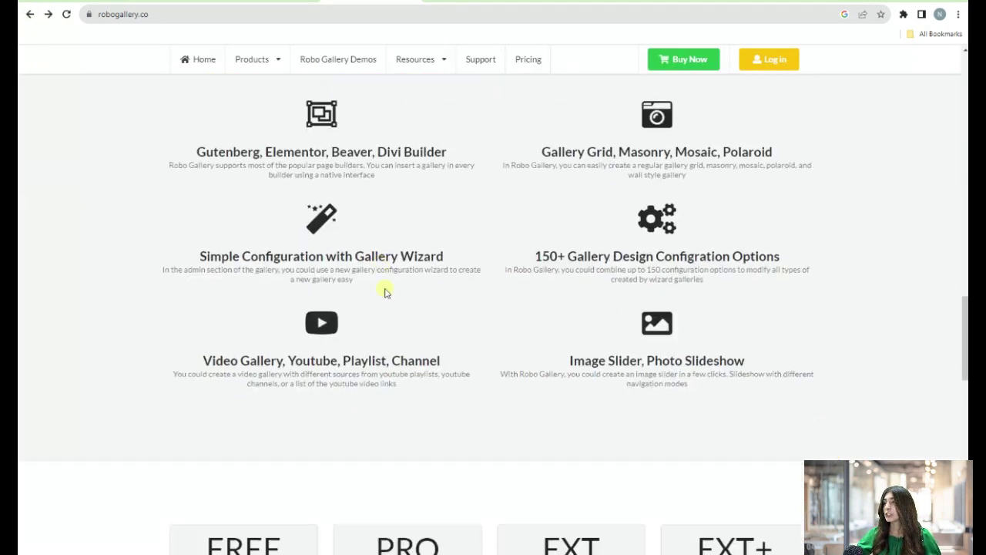
{"action": "scroll", "coordinate": [385, 291], "scroll_direction": "down", "scroll_amount": 6}
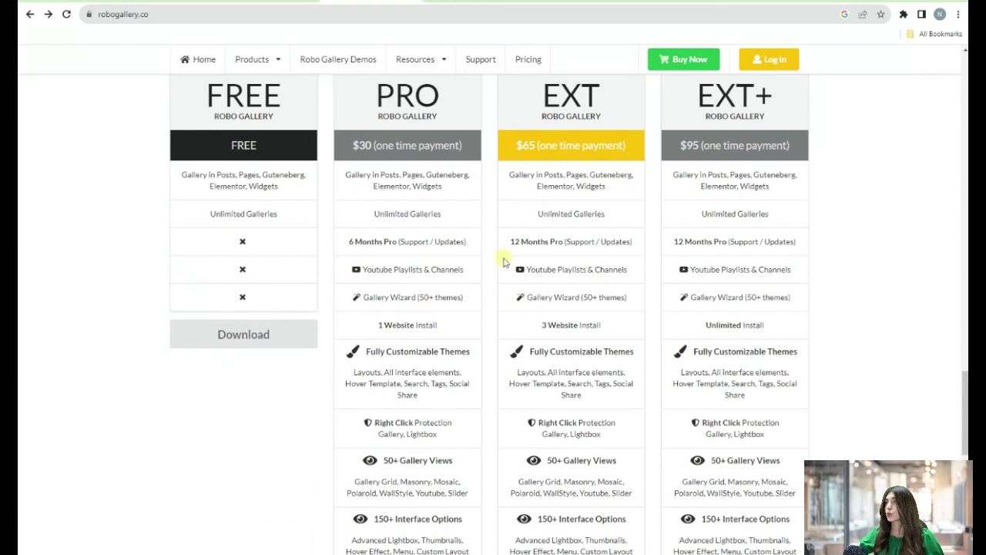
{"action": "scroll", "coordinate": [503, 262], "scroll_direction": "down", "scroll_amount": 10}
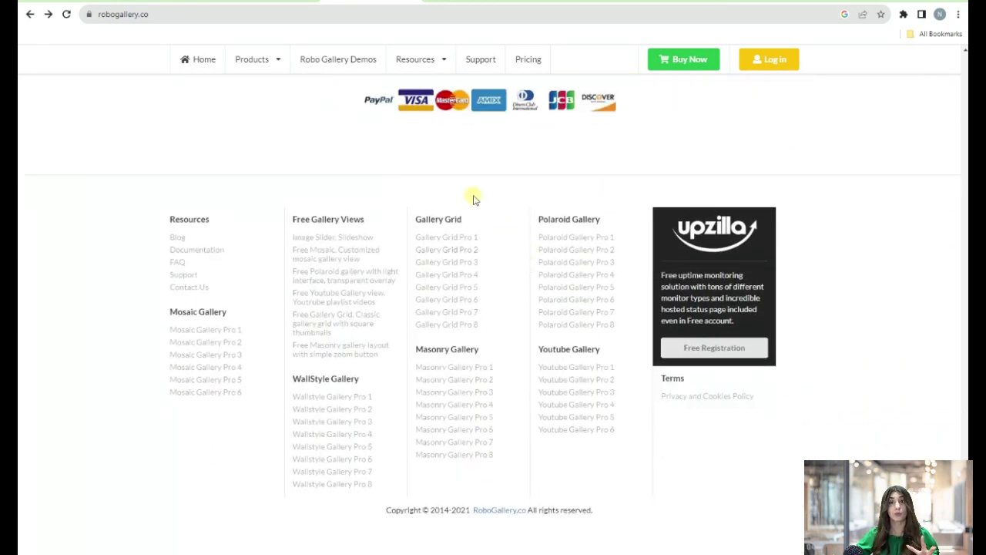
Switch to the WordPress admin, view Robo Gallery's free and premium gallery types for a new gallery, and dismiss the chooser.
{"action": "left_click", "coordinate": [317, 3]}
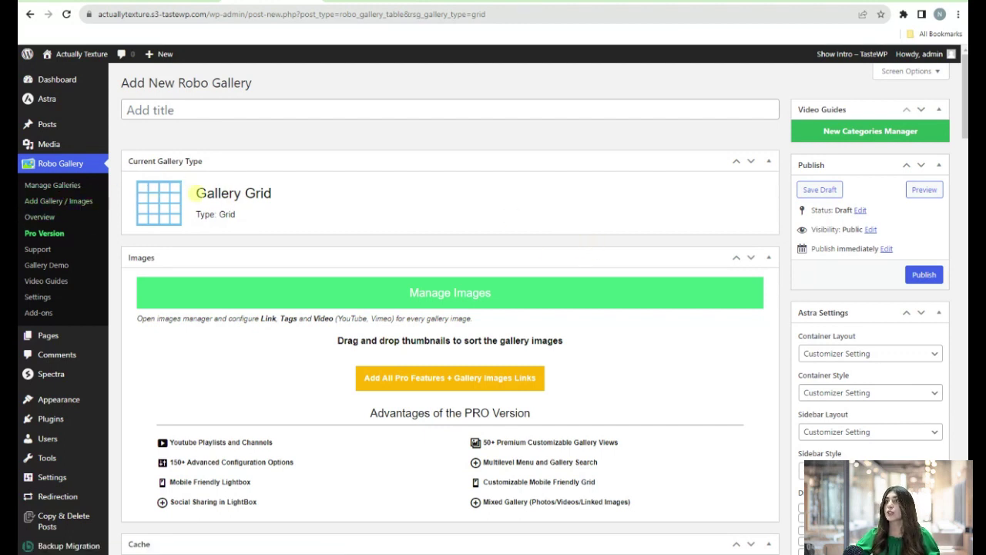
{"action": "left_click", "coordinate": [64, 203]}
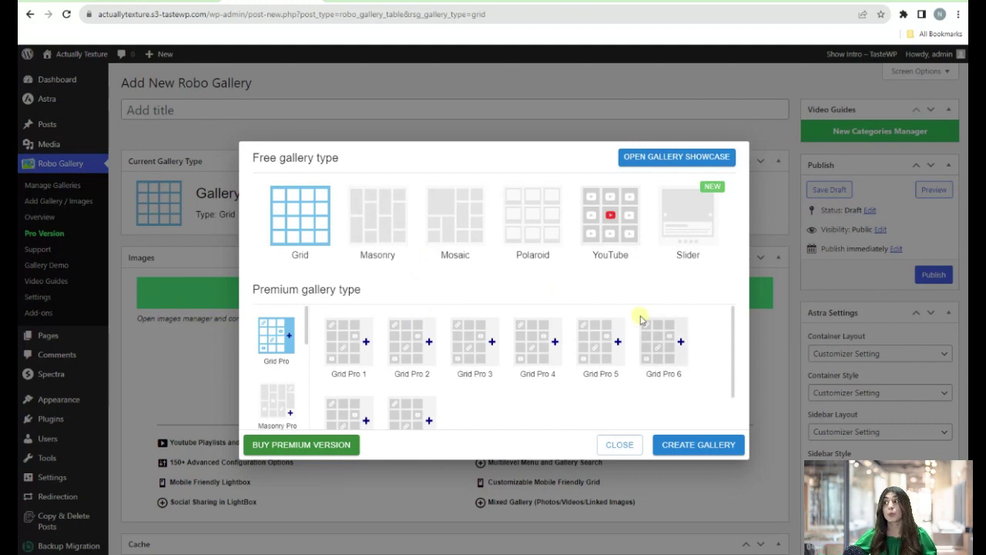
{"action": "scroll", "coordinate": [451, 308], "scroll_direction": "down", "scroll_amount": 2}
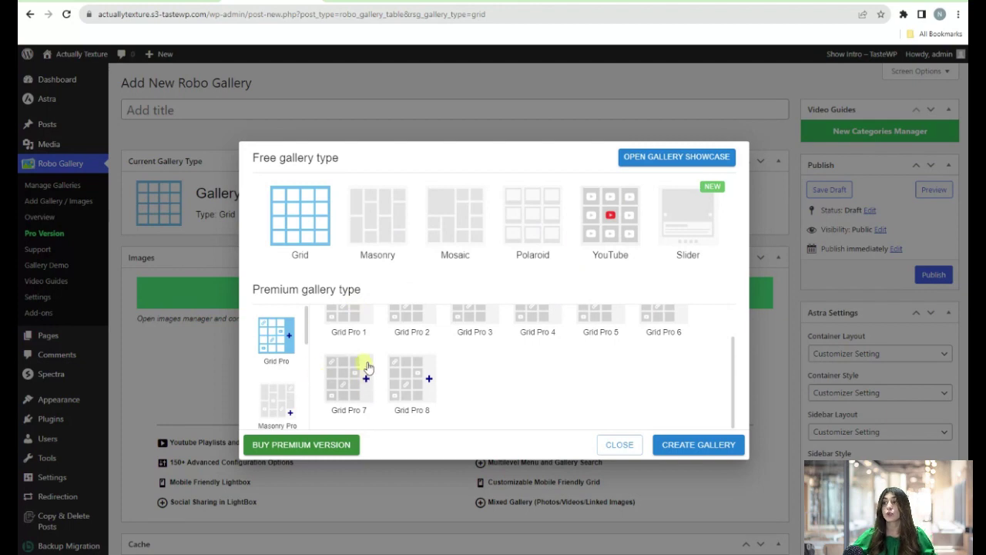
{"action": "scroll", "coordinate": [363, 376], "scroll_direction": "up", "scroll_amount": 2}
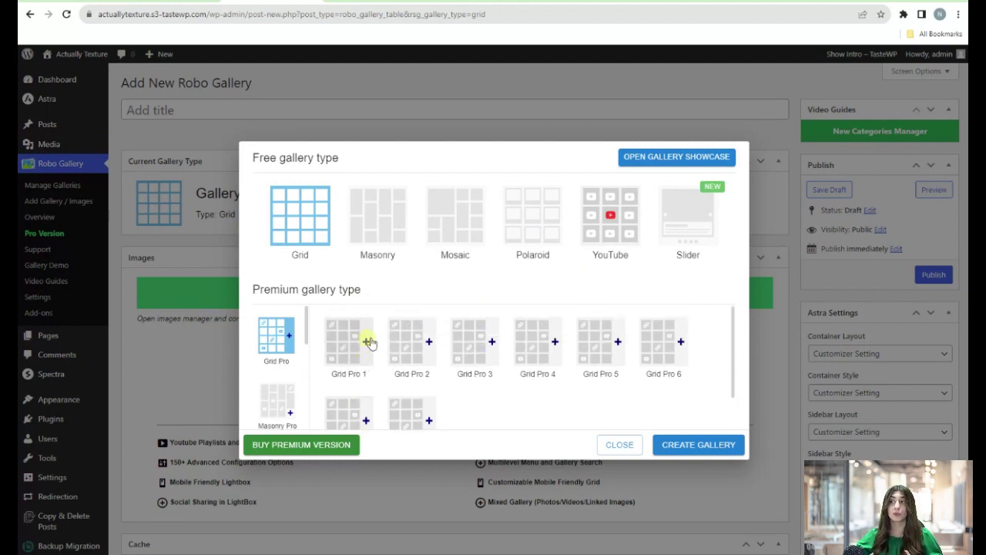
{"action": "left_click", "coordinate": [623, 445]}
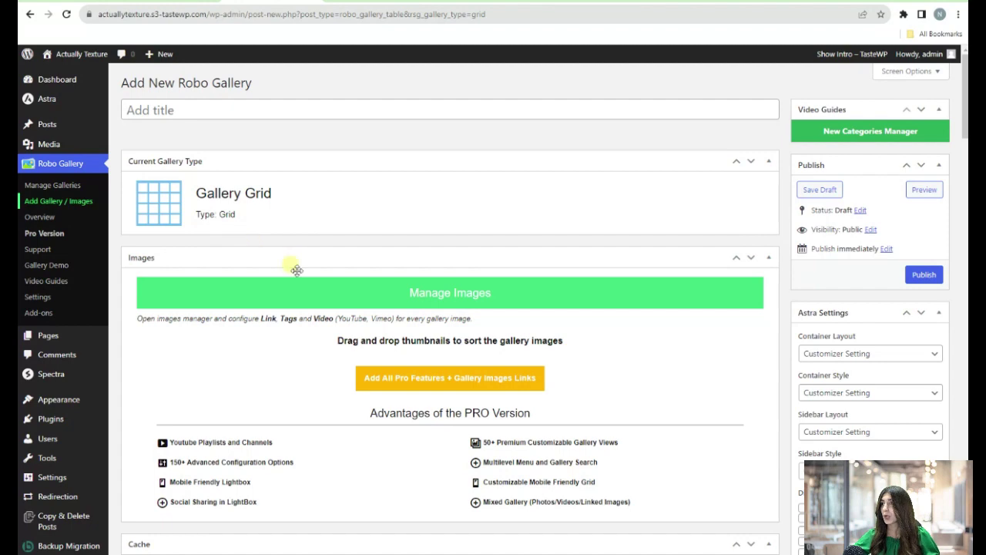
Examine the new Robo Gallery grid's image management, PRO advantages, cache, gallery size and thumbnail view options.
{"action": "scroll", "coordinate": [290, 264], "scroll_direction": "down", "scroll_amount": 2}
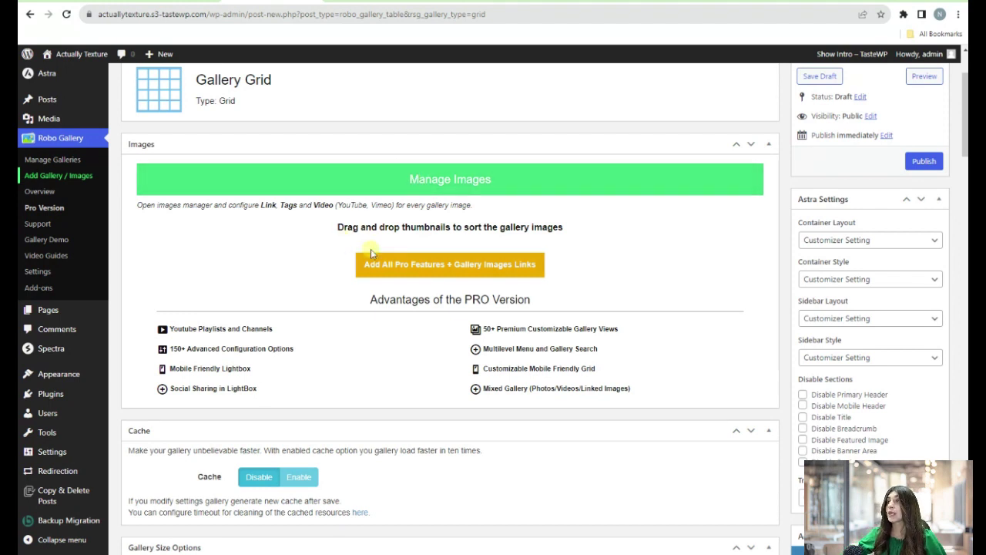
{"action": "scroll", "coordinate": [359, 223], "scroll_direction": "down", "scroll_amount": 4}
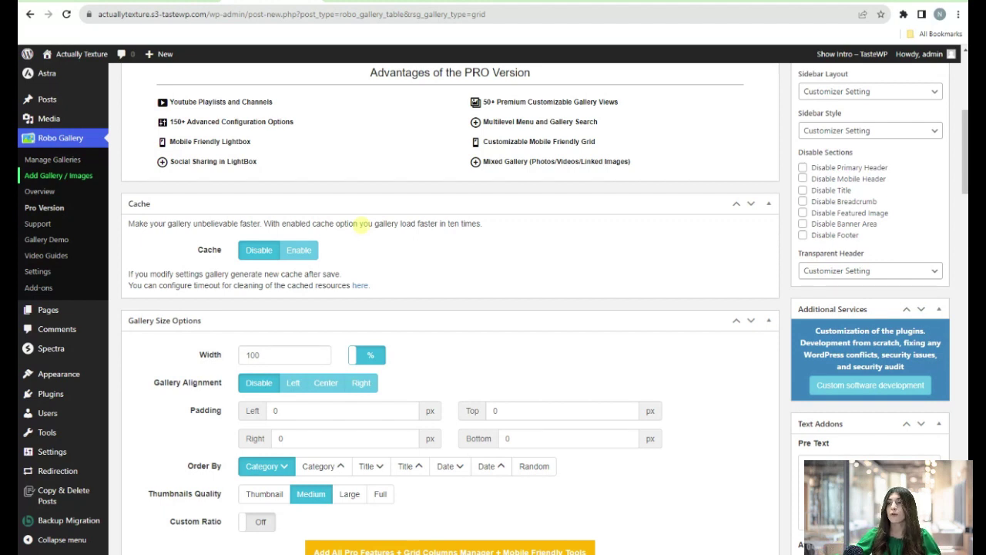
{"action": "scroll", "coordinate": [379, 273], "scroll_direction": "down", "scroll_amount": 2}
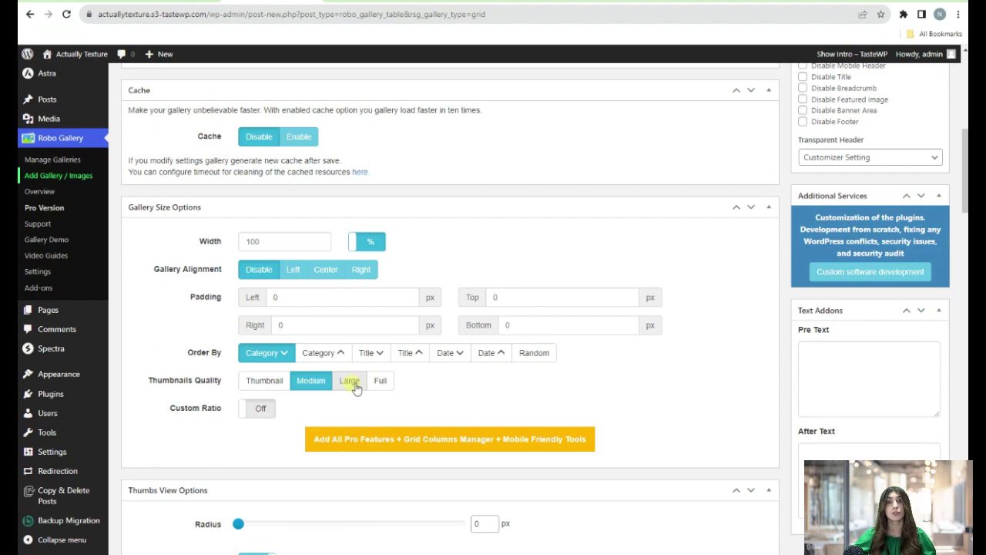
{"action": "scroll", "coordinate": [356, 388], "scroll_direction": "down", "scroll_amount": 5}
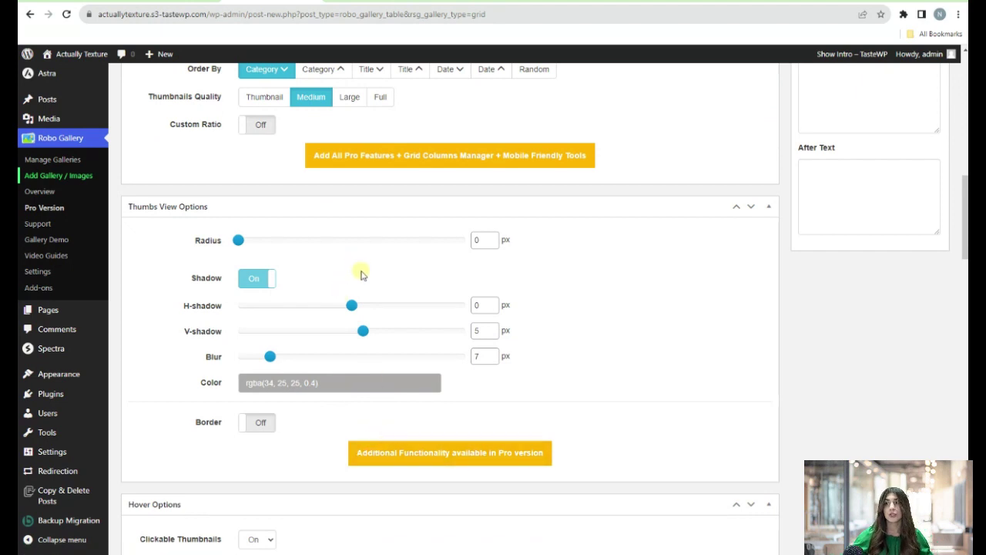
Review the grid gallery's hover options for the title, link button and zoom button.
{"action": "scroll", "coordinate": [339, 330], "scroll_direction": "down", "scroll_amount": 5}
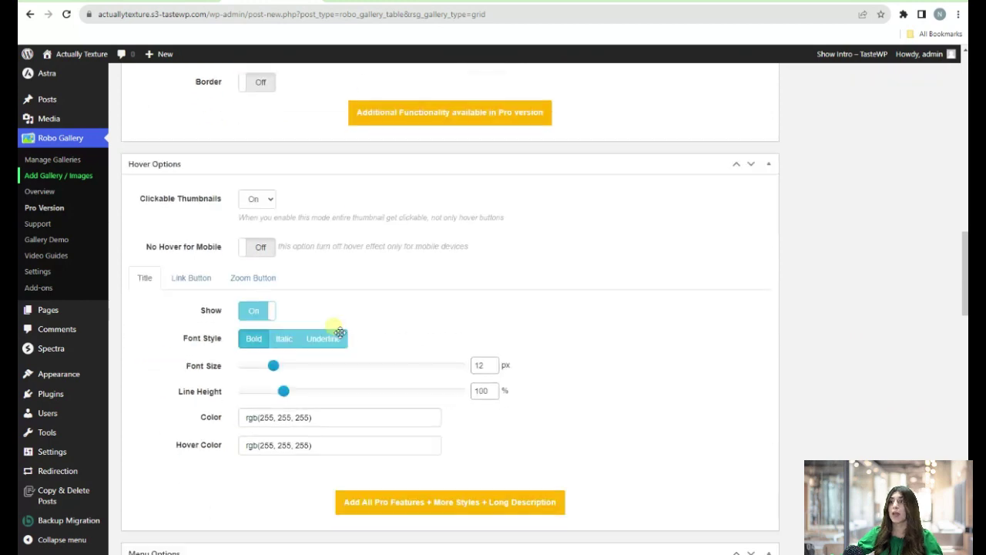
{"action": "left_click", "coordinate": [341, 336]}
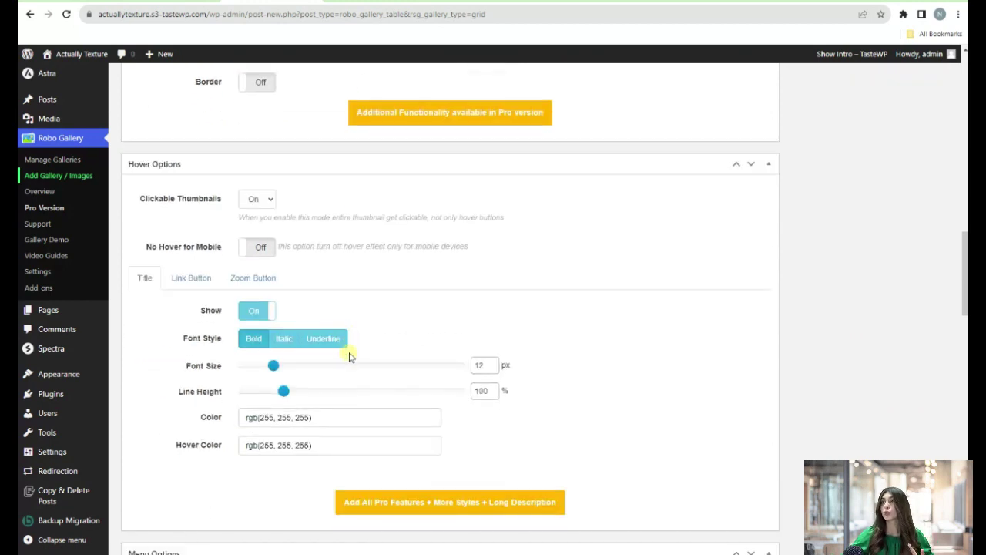
{"action": "left_click", "coordinate": [197, 289]}
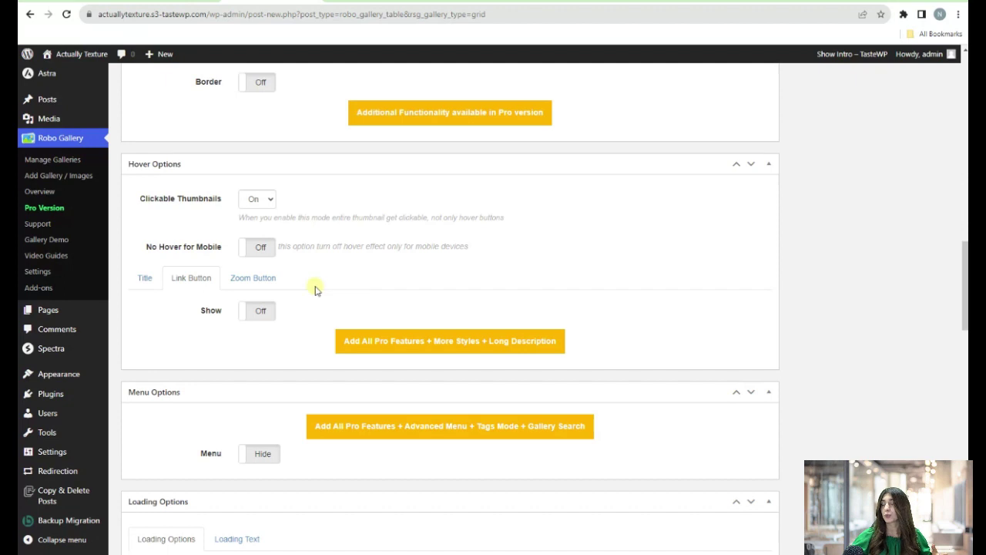
{"action": "left_click", "coordinate": [262, 279]}
{"action": "scroll", "coordinate": [285, 316], "scroll_direction": "down", "scroll_amount": 2}
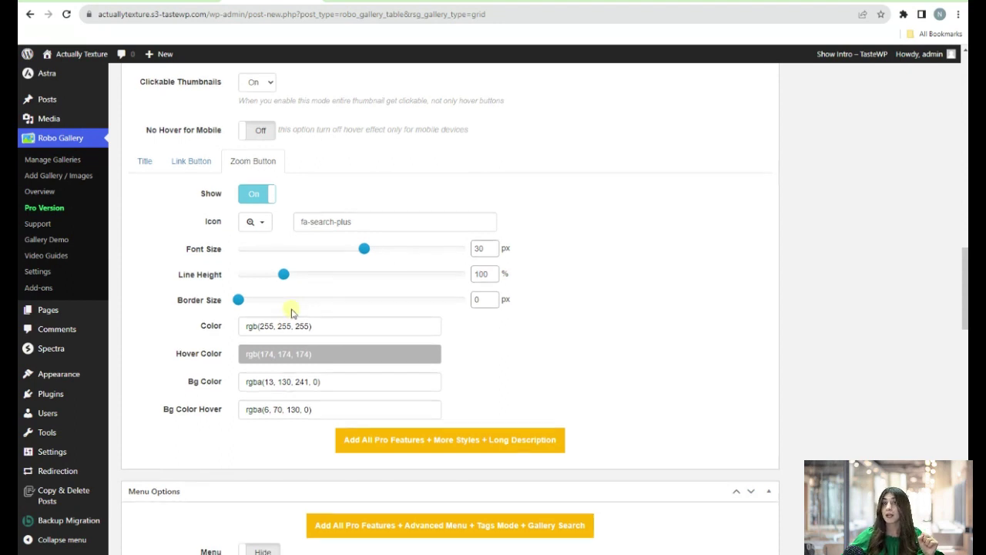
Examine the grid gallery's remaining menu, loading, Polaroid style, lightbox and custom field options.
{"action": "scroll", "coordinate": [296, 322], "scroll_direction": "down", "scroll_amount": 2}
{"action": "scroll", "coordinate": [296, 323], "scroll_direction": "down", "scroll_amount": 2}
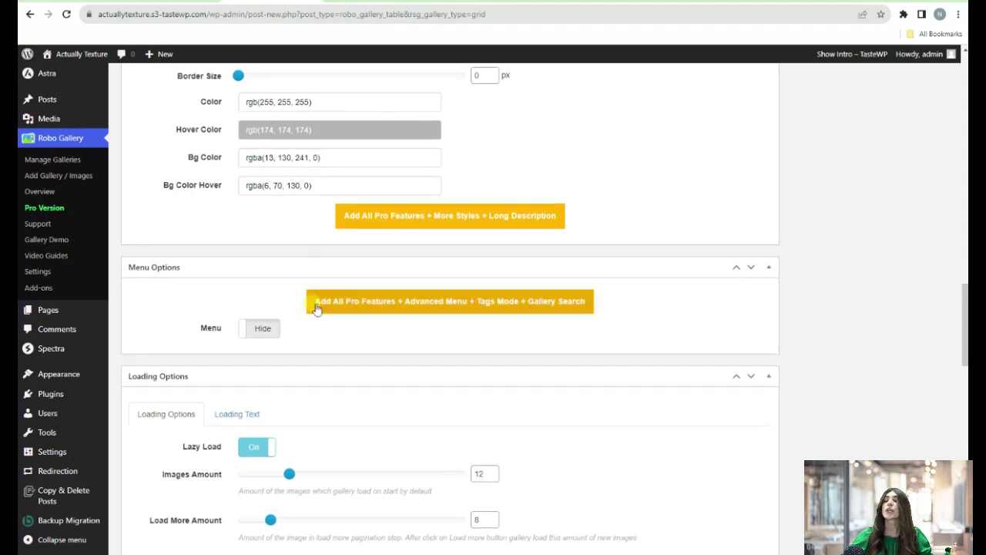
{"action": "scroll", "coordinate": [324, 331], "scroll_direction": "down", "scroll_amount": 3}
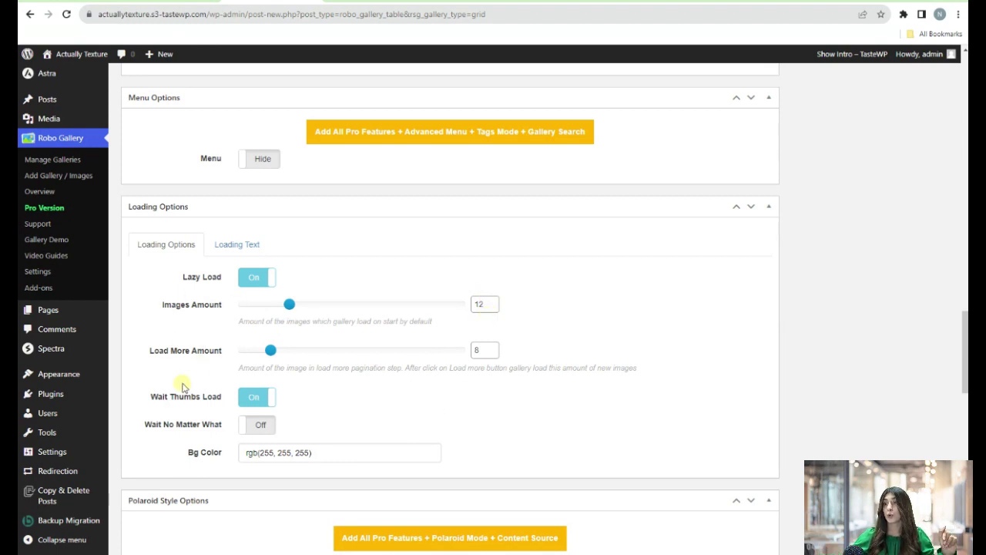
{"action": "scroll", "coordinate": [282, 359], "scroll_direction": "down", "scroll_amount": 2}
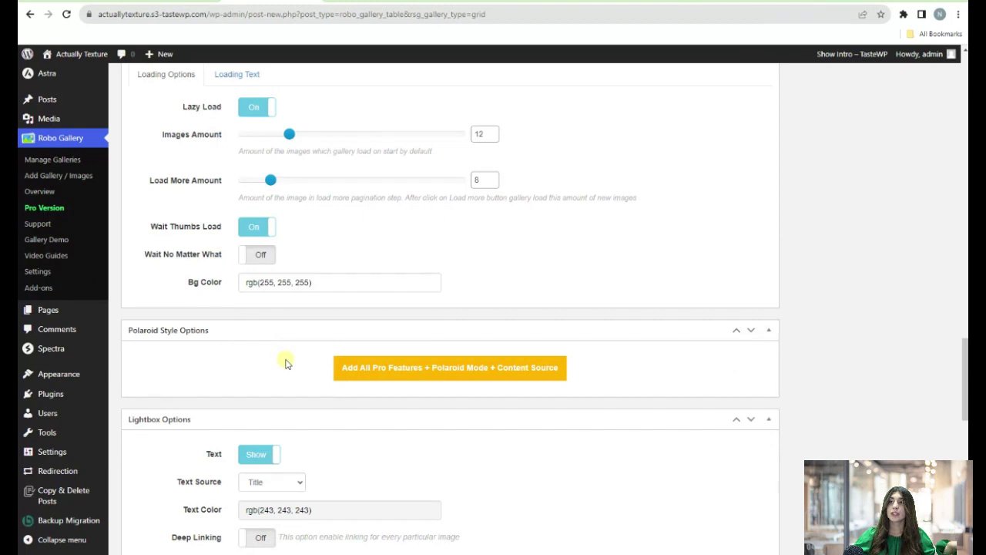
{"action": "scroll", "coordinate": [285, 359], "scroll_direction": "down", "scroll_amount": 2}
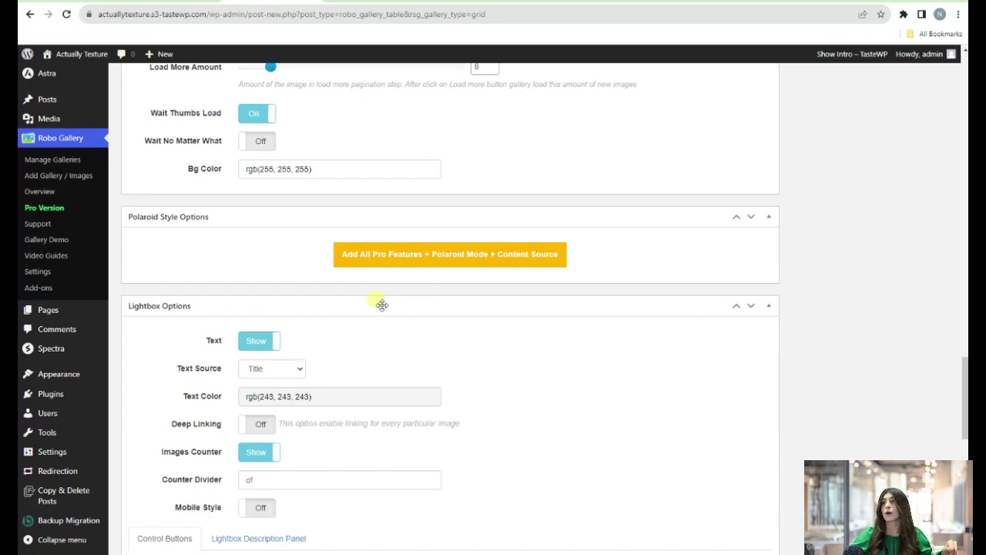
{"action": "scroll", "coordinate": [377, 300], "scroll_direction": "down", "scroll_amount": 2}
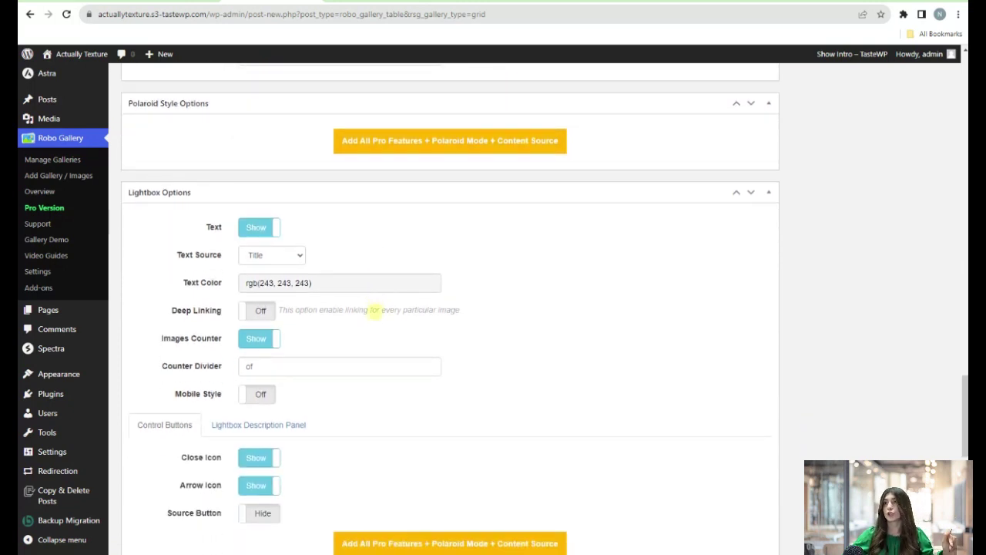
{"action": "scroll", "coordinate": [375, 310], "scroll_direction": "down", "scroll_amount": 1}
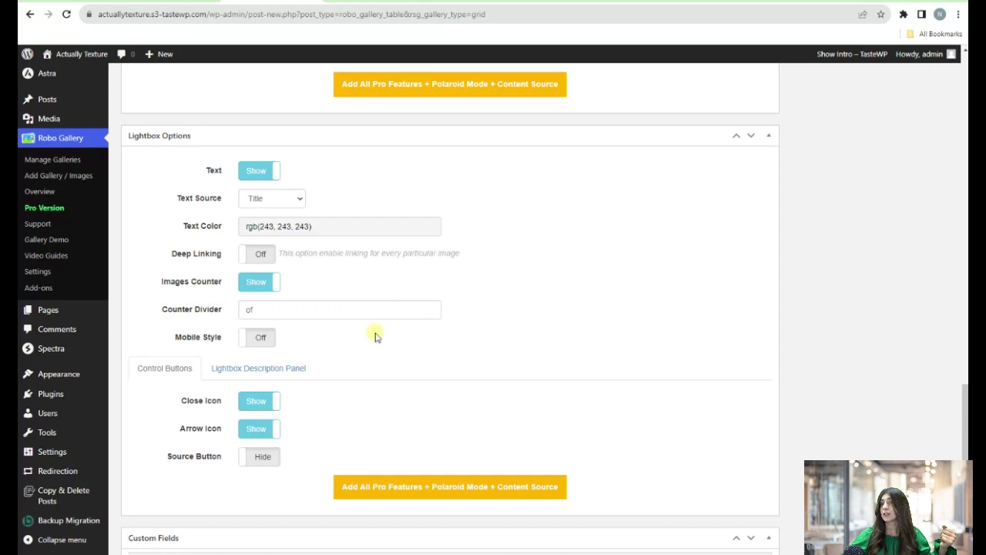
{"action": "scroll", "coordinate": [427, 404], "scroll_direction": "down", "scroll_amount": 5}
{"action": "scroll", "coordinate": [427, 408], "scroll_direction": "down", "scroll_amount": 1}
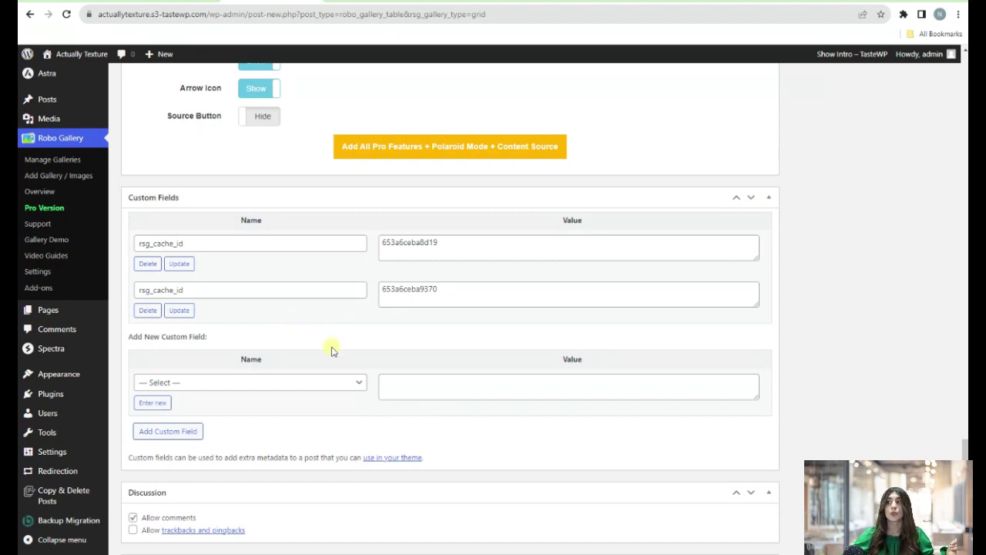
{"action": "scroll", "coordinate": [355, 353], "scroll_direction": "down", "scroll_amount": 2}
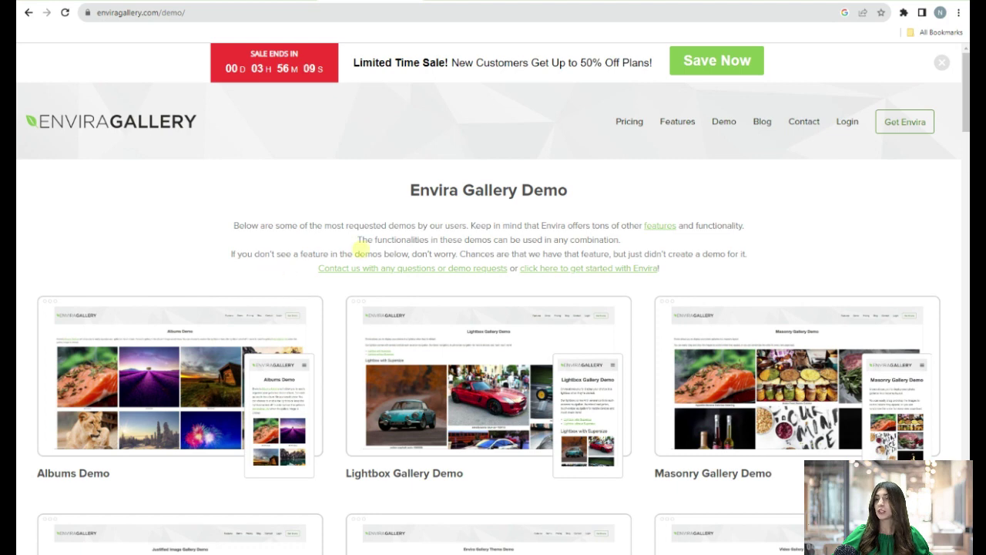
On the Envira Gallery website's demo page, look through the available gallery demos as far as the Instagram demo.
{"action": "scroll", "coordinate": [363, 248], "scroll_direction": "down", "scroll_amount": 2}
{"action": "scroll", "coordinate": [366, 257], "scroll_direction": "down", "scroll_amount": 1}
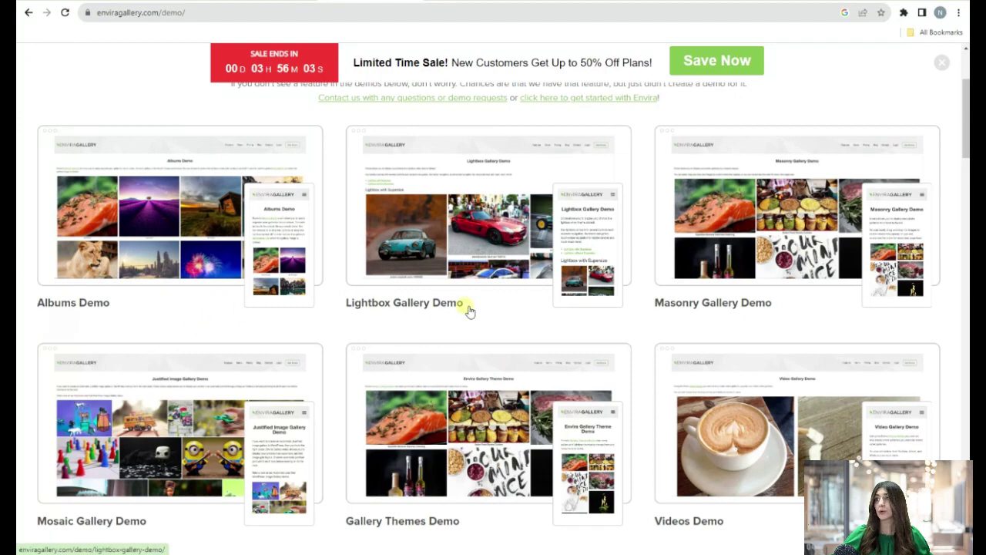
{"action": "scroll", "coordinate": [683, 335], "scroll_direction": "down", "scroll_amount": 2}
{"action": "scroll", "coordinate": [682, 334], "scroll_direction": "down", "scroll_amount": 7}
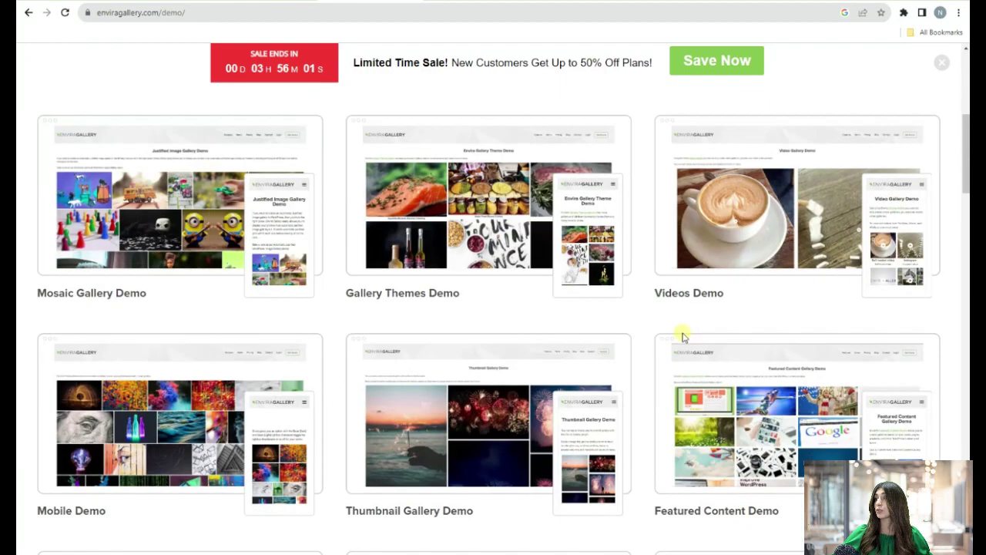
{"action": "scroll", "coordinate": [680, 333], "scroll_direction": "down", "scroll_amount": 6}
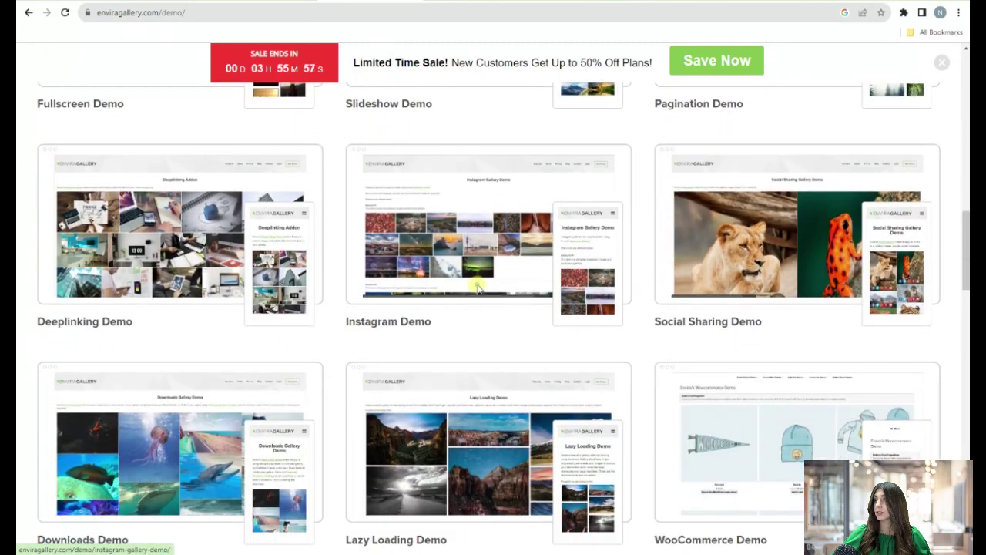
Open the Instagram Gallery demo, look over its account examples and gallery configurations, and return to the demo list.
{"action": "left_click", "coordinate": [481, 289]}
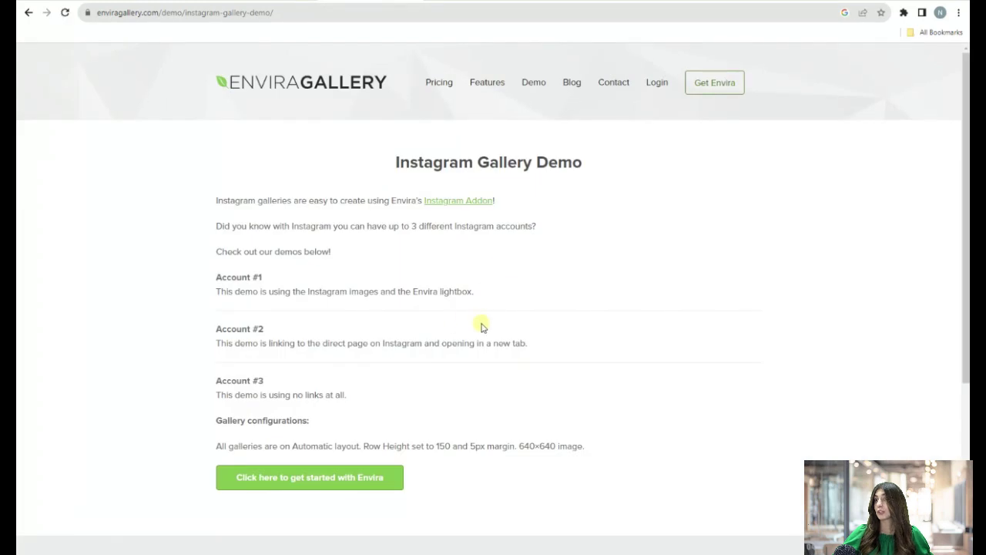
{"action": "scroll", "coordinate": [462, 322], "scroll_direction": "down", "scroll_amount": 3}
{"action": "scroll", "coordinate": [467, 318], "scroll_direction": "up", "scroll_amount": 2}
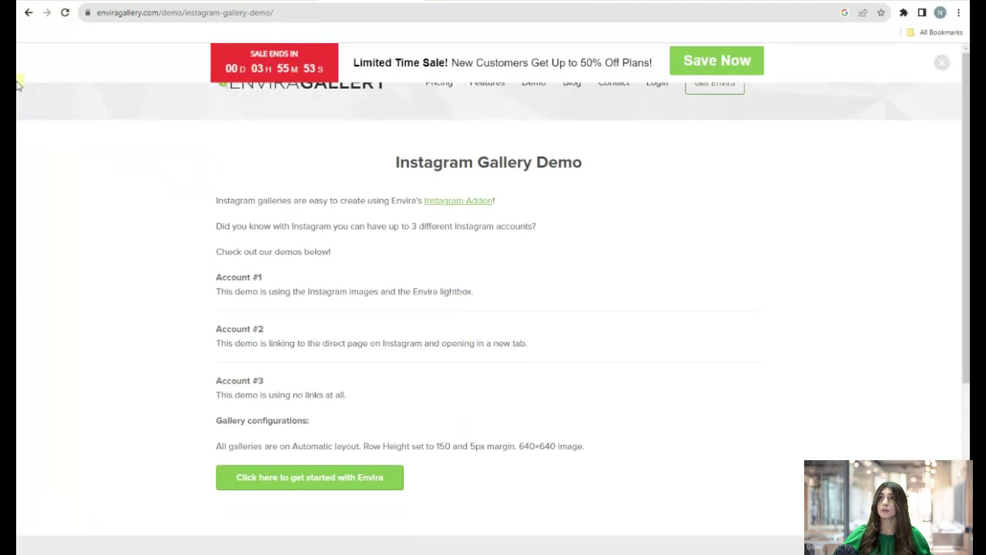
{"action": "left_click", "coordinate": [28, 12]}
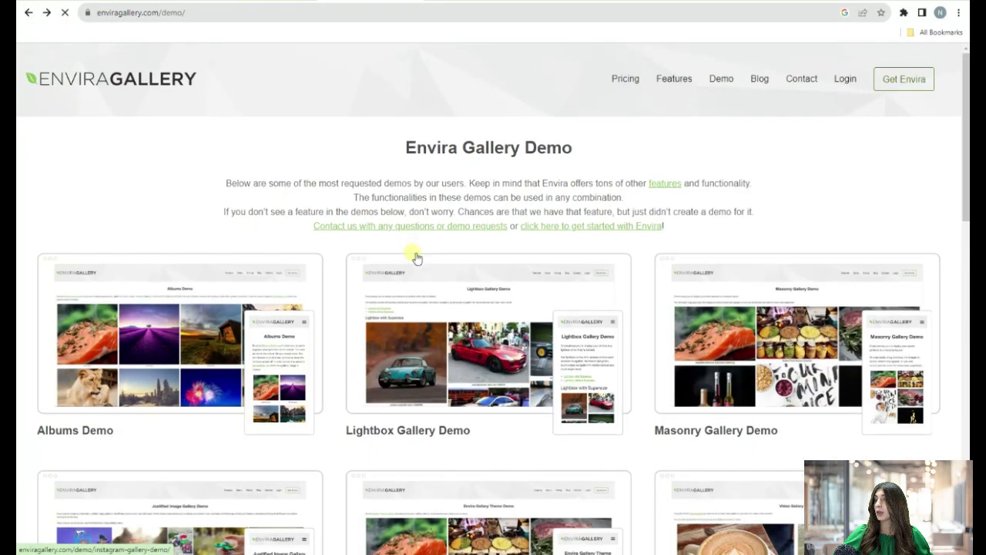
Look through the rest of the Envira Gallery demos down to the Printing demo and the blog resources.
{"action": "scroll", "coordinate": [414, 255], "scroll_direction": "down", "scroll_amount": 20}
{"action": "scroll", "coordinate": [414, 251], "scroll_direction": "down", "scroll_amount": 5}
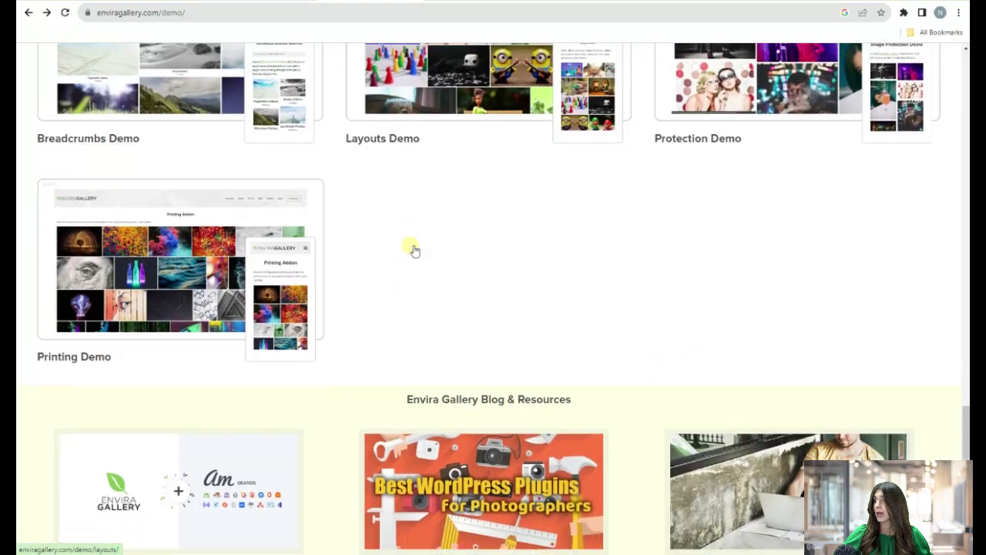
{"action": "scroll", "coordinate": [414, 254], "scroll_direction": "down", "scroll_amount": 3}
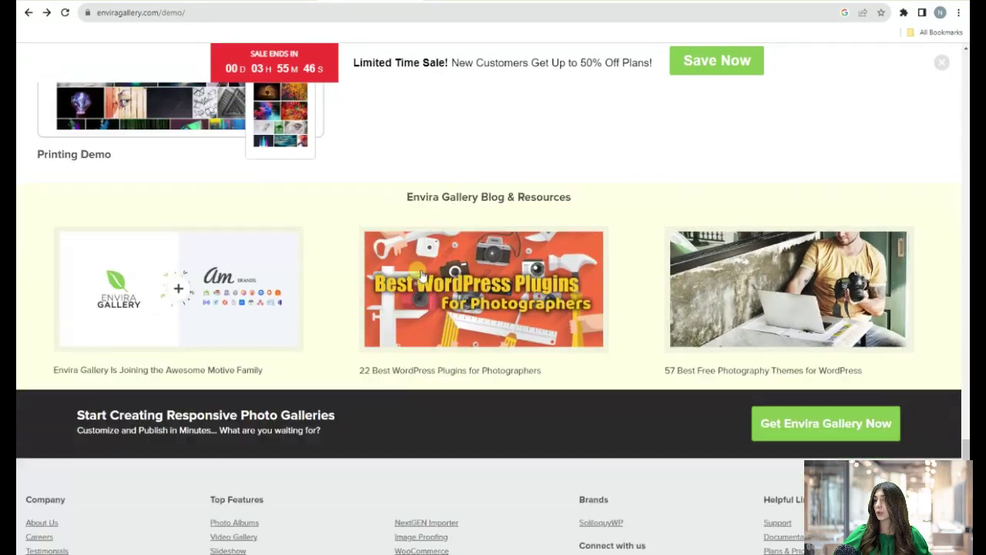
{"action": "scroll", "coordinate": [416, 275], "scroll_direction": "up", "scroll_amount": 2}
{"action": "scroll", "coordinate": [419, 279], "scroll_direction": "up", "scroll_amount": 3}
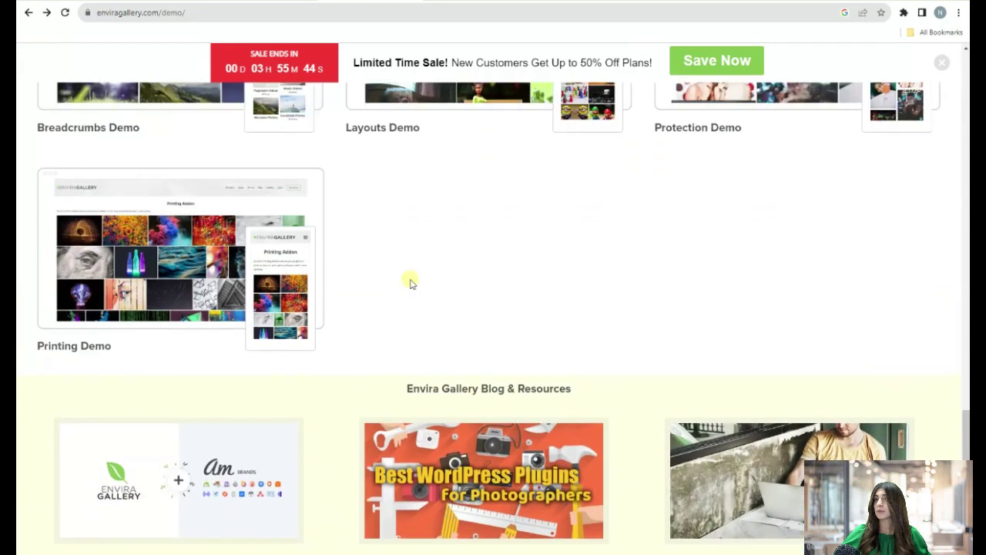
{"action": "scroll", "coordinate": [324, 266], "scroll_direction": "up", "scroll_amount": 7}
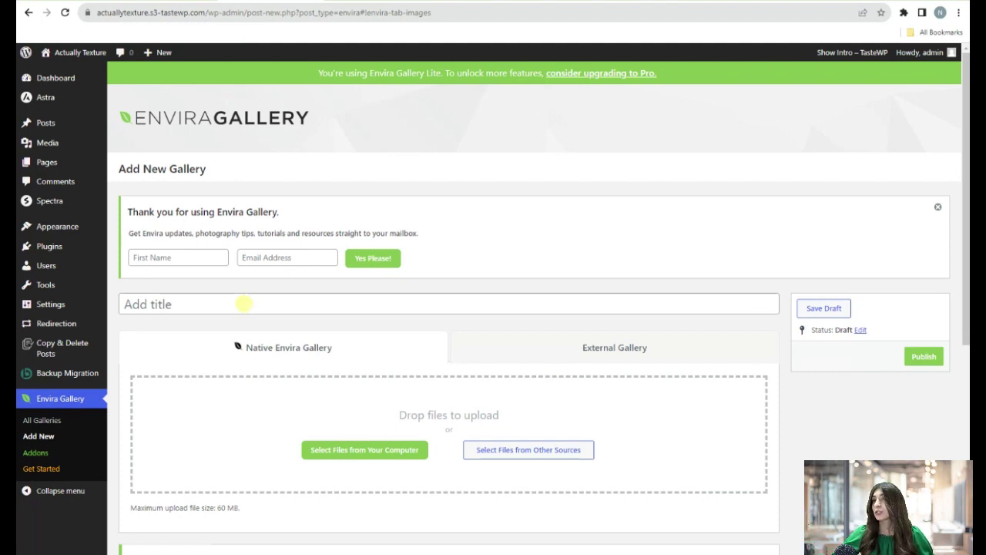
In the WordPress admin, examine the new Envira gallery's native upload and external gallery sources and its settings categories.
{"action": "scroll", "coordinate": [315, 390], "scroll_direction": "down", "scroll_amount": 1}
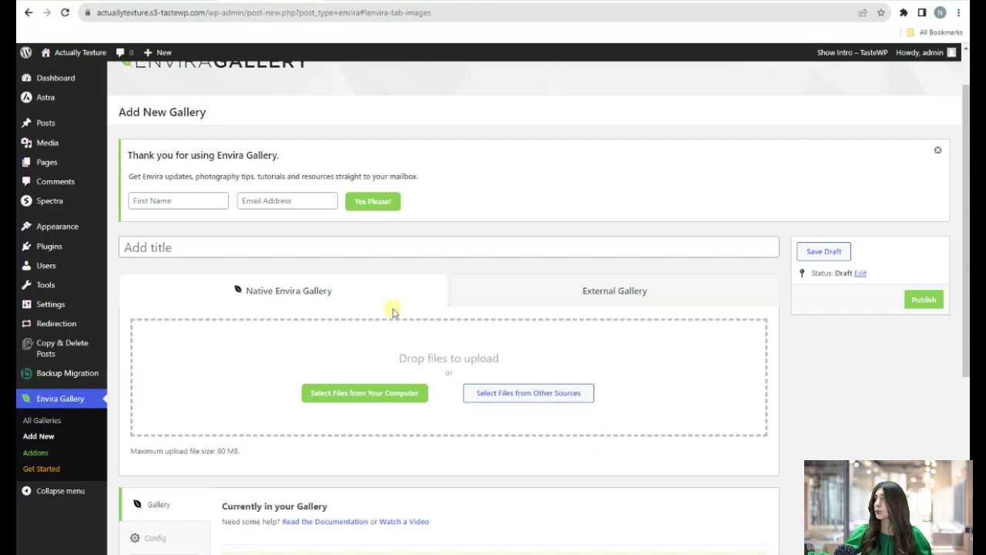
{"action": "left_click", "coordinate": [600, 291]}
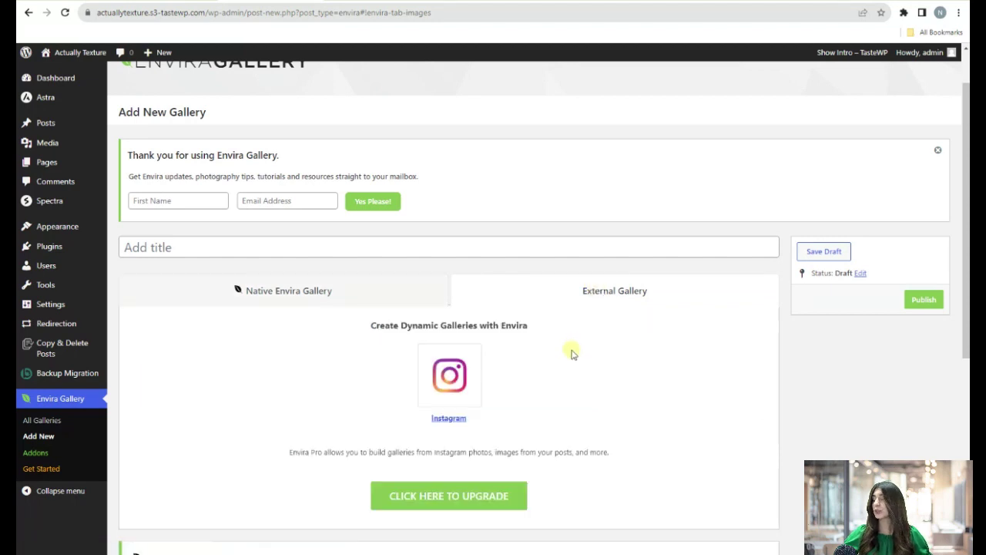
{"action": "scroll", "coordinate": [569, 350], "scroll_direction": "down", "scroll_amount": 1}
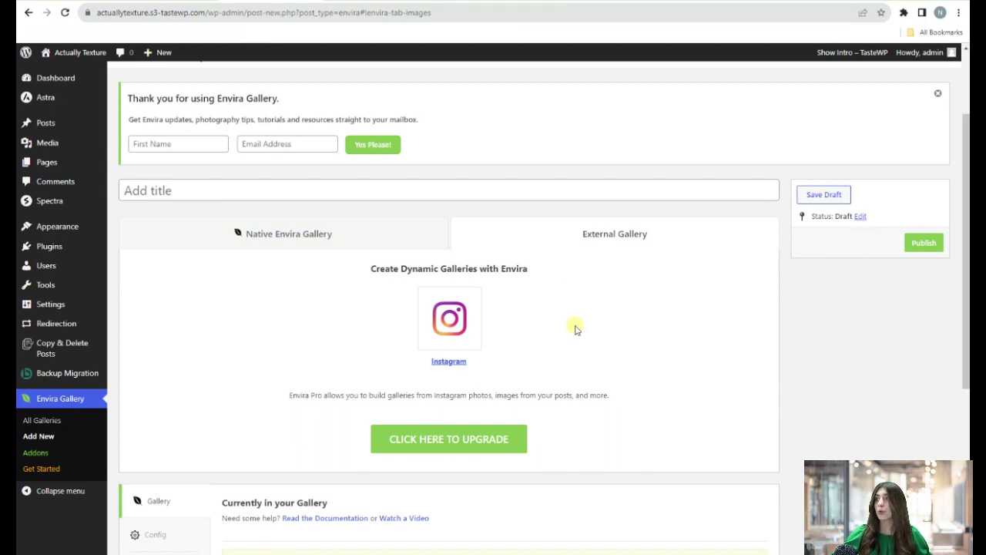
{"action": "scroll", "coordinate": [485, 381], "scroll_direction": "down", "scroll_amount": 4}
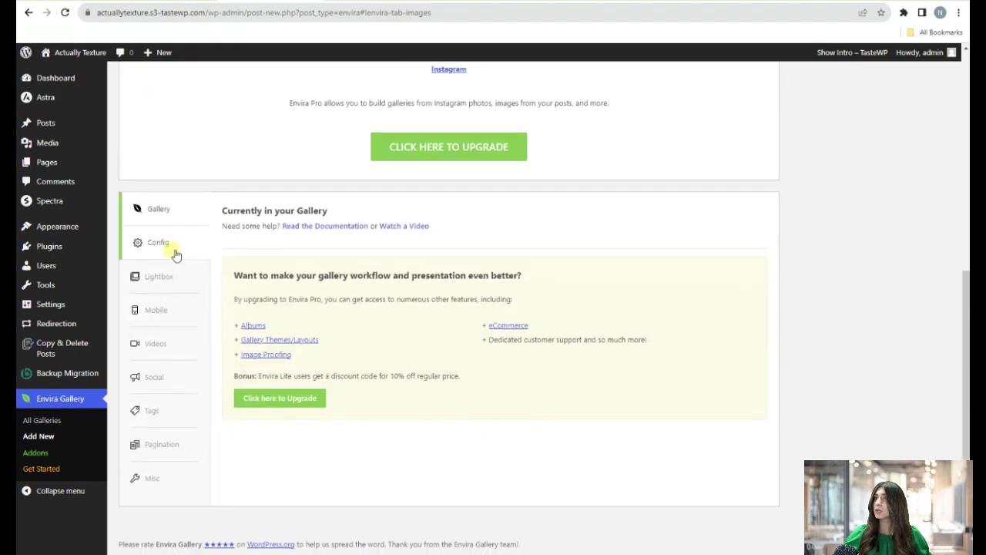
Review the new Envira gallery's Config settings, including the column count choices, lazy loading, layout and image size options.
{"action": "left_click", "coordinate": [175, 248]}
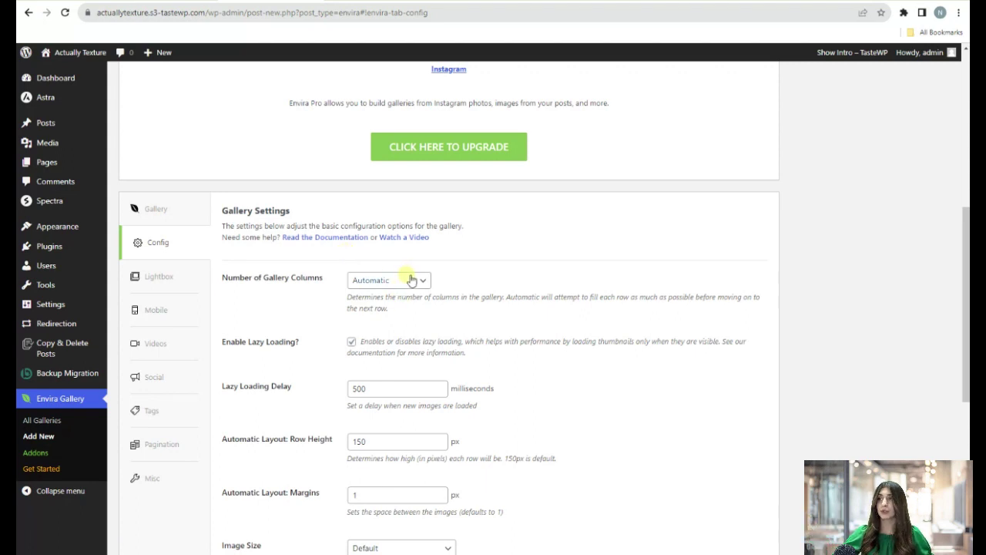
{"action": "left_click", "coordinate": [411, 281]}
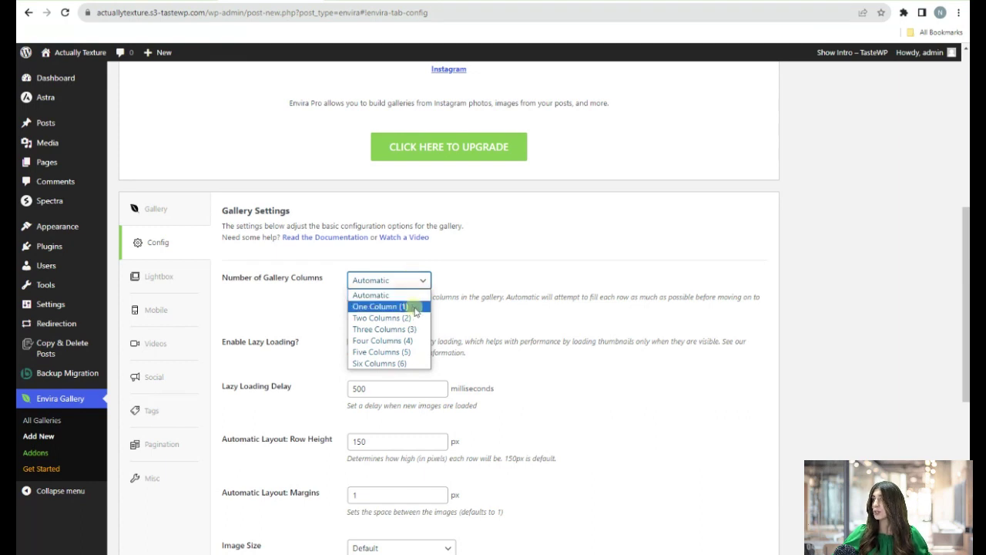
{"action": "left_click", "coordinate": [496, 282]}
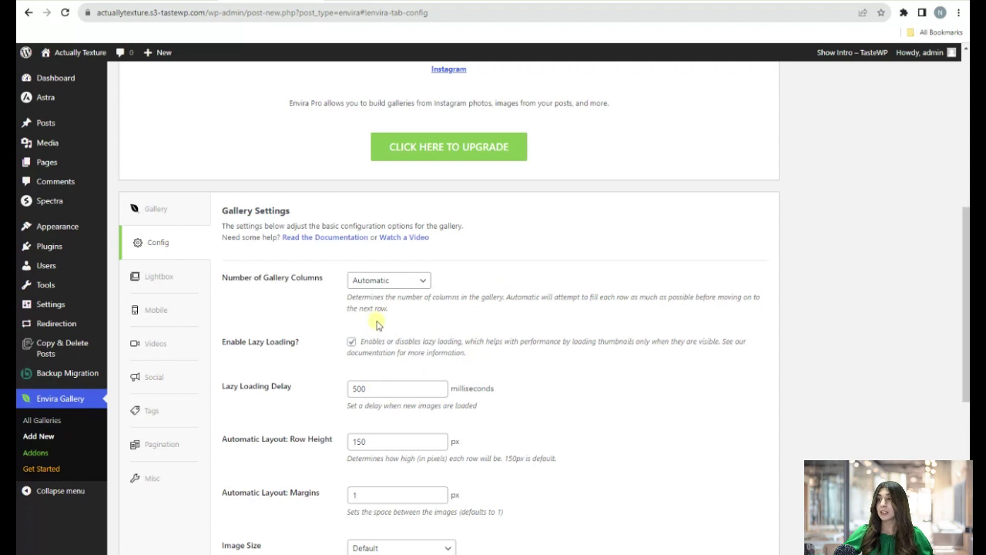
{"action": "scroll", "coordinate": [381, 362], "scroll_direction": "down", "scroll_amount": 1}
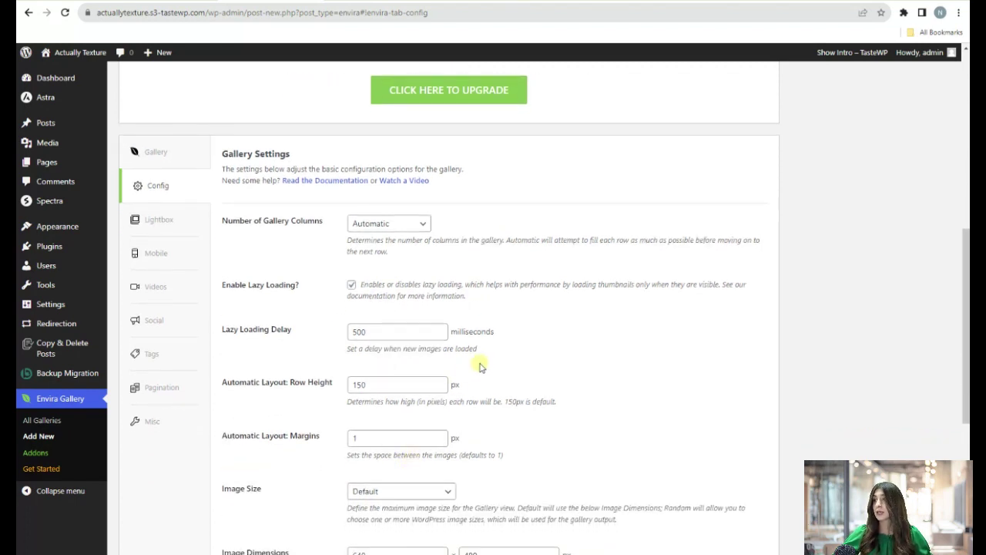
{"action": "scroll", "coordinate": [473, 376], "scroll_direction": "down", "scroll_amount": 1}
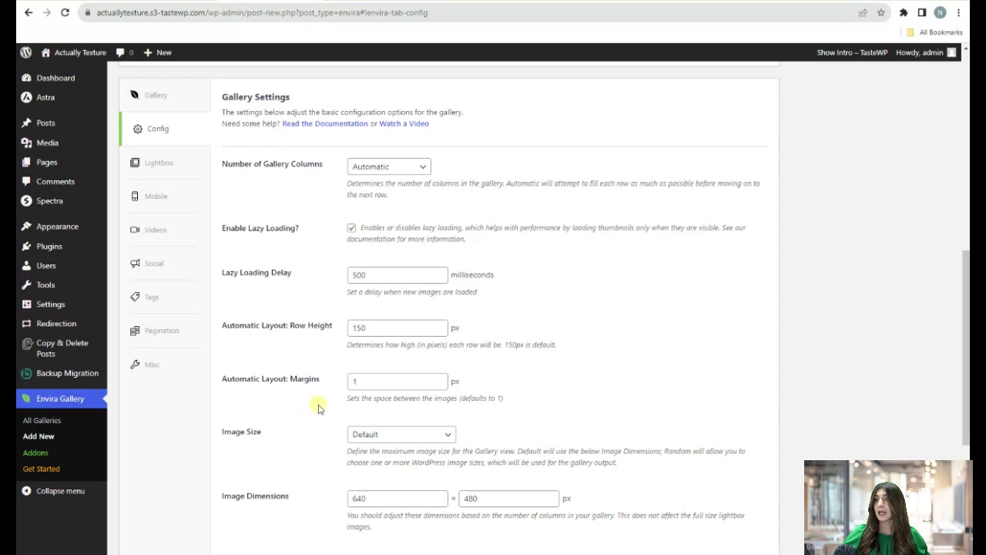
{"action": "scroll", "coordinate": [319, 408], "scroll_direction": "down", "scroll_amount": 2}
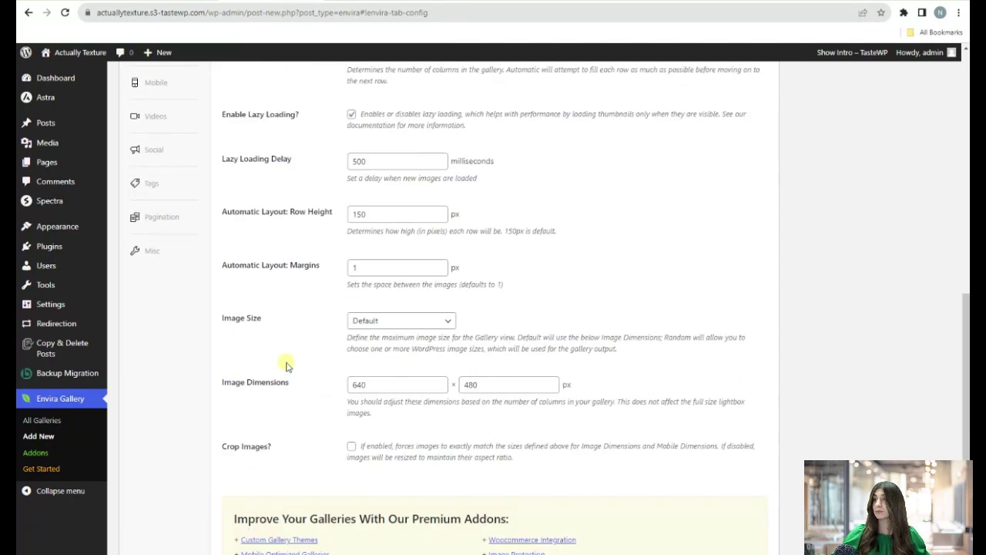
Look over the Envira gallery's Lightbox settings and its Mobile features.
{"action": "scroll", "coordinate": [289, 370], "scroll_direction": "up", "scroll_amount": 4}
{"action": "left_click", "coordinate": [177, 335]}
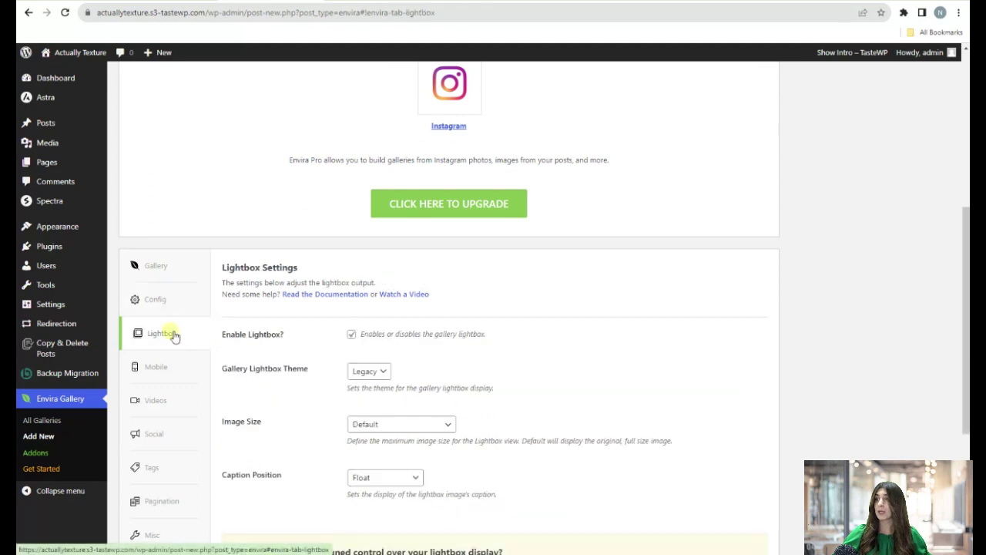
{"action": "scroll", "coordinate": [390, 382], "scroll_direction": "down", "scroll_amount": 1}
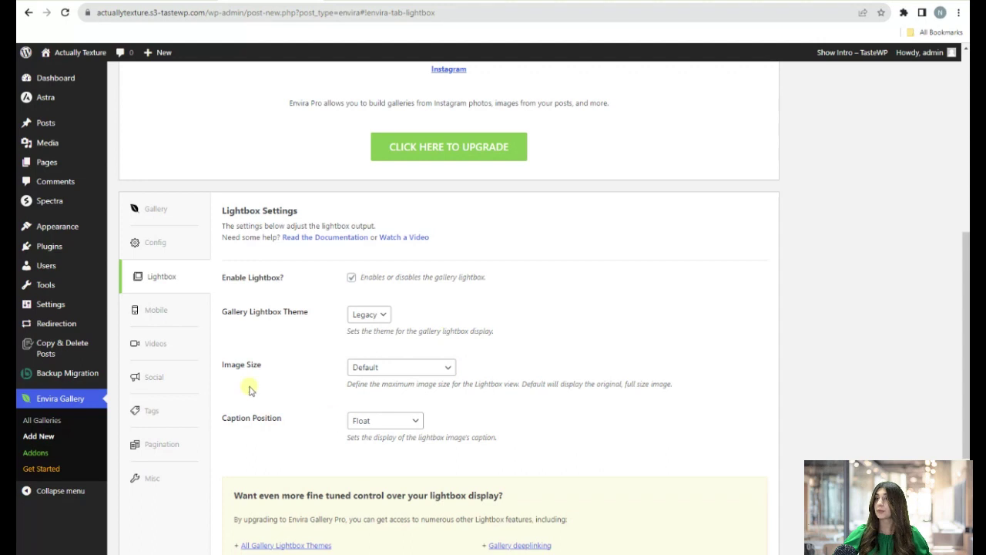
{"action": "left_click", "coordinate": [160, 316]}
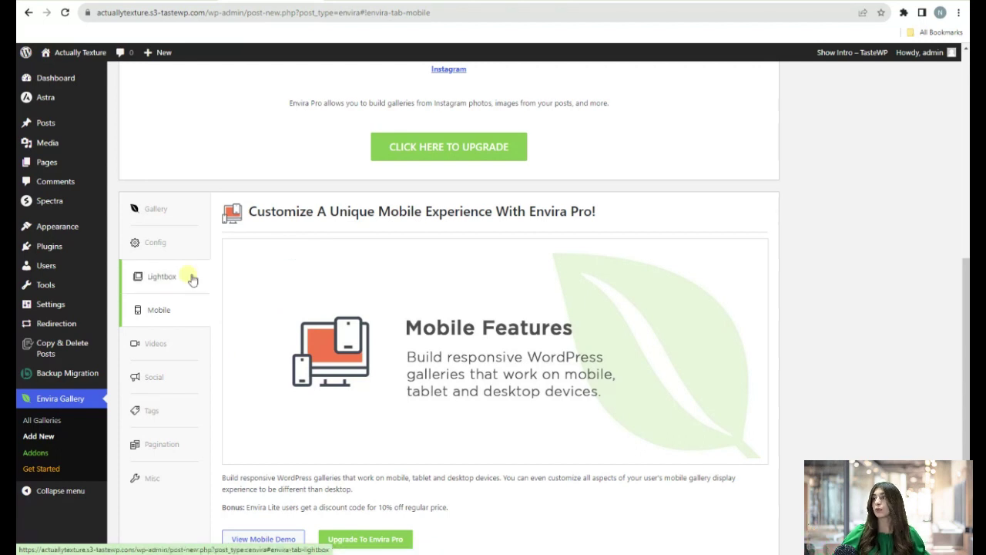
{"action": "scroll", "coordinate": [426, 316], "scroll_direction": "down", "scroll_amount": 1}
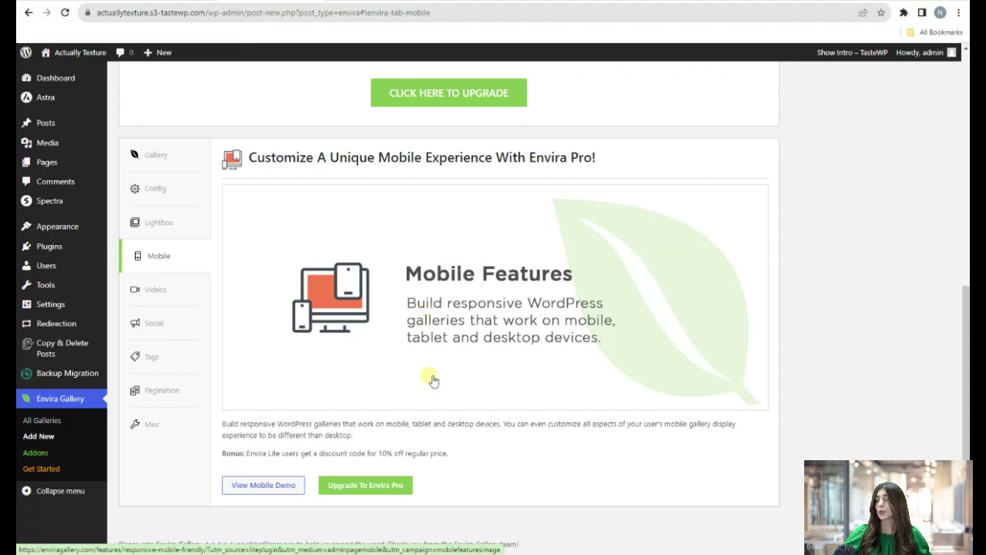
Examine the Envira gallery's Videos addon information and its supported video sources.
{"action": "left_click", "coordinate": [143, 288]}
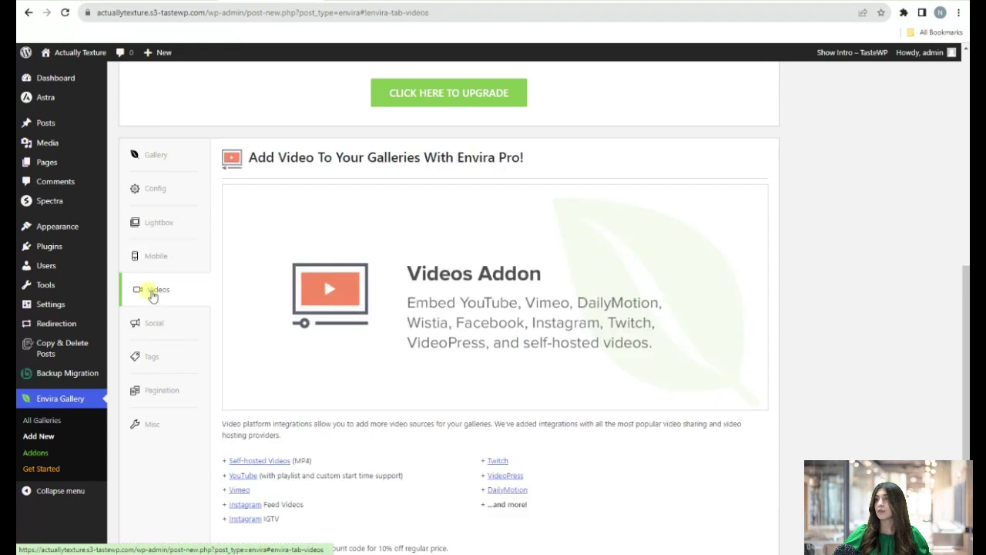
{"action": "scroll", "coordinate": [385, 266], "scroll_direction": "down", "scroll_amount": 2}
{"action": "scroll", "coordinate": [385, 266], "scroll_direction": "up", "scroll_amount": 4}
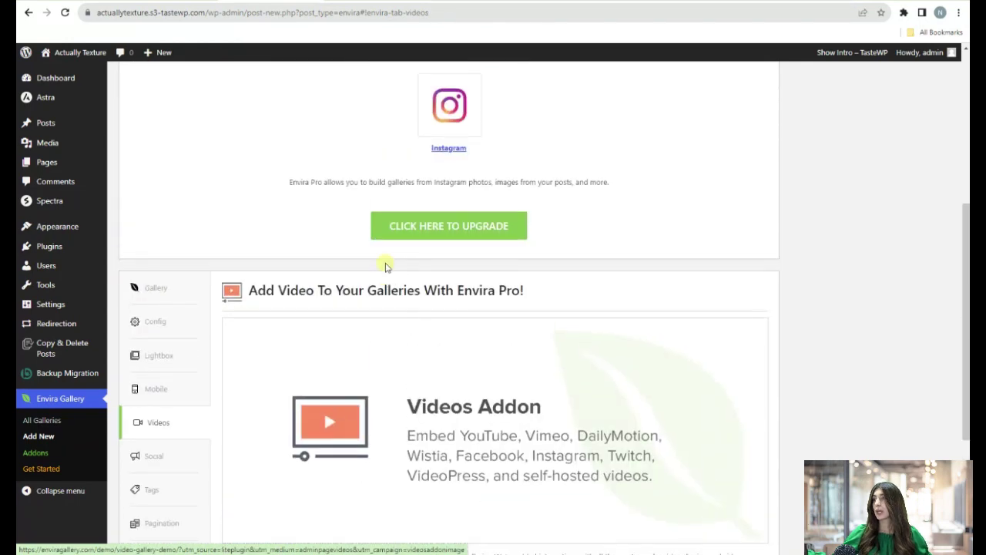
{"action": "scroll", "coordinate": [439, 312], "scroll_direction": "down", "scroll_amount": 1}
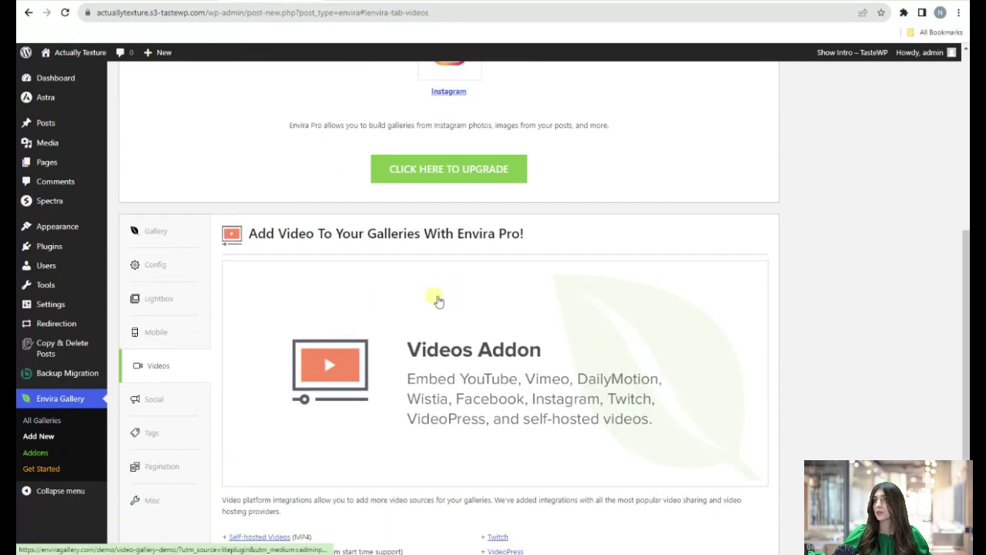
{"action": "scroll", "coordinate": [436, 299], "scroll_direction": "down", "scroll_amount": 1}
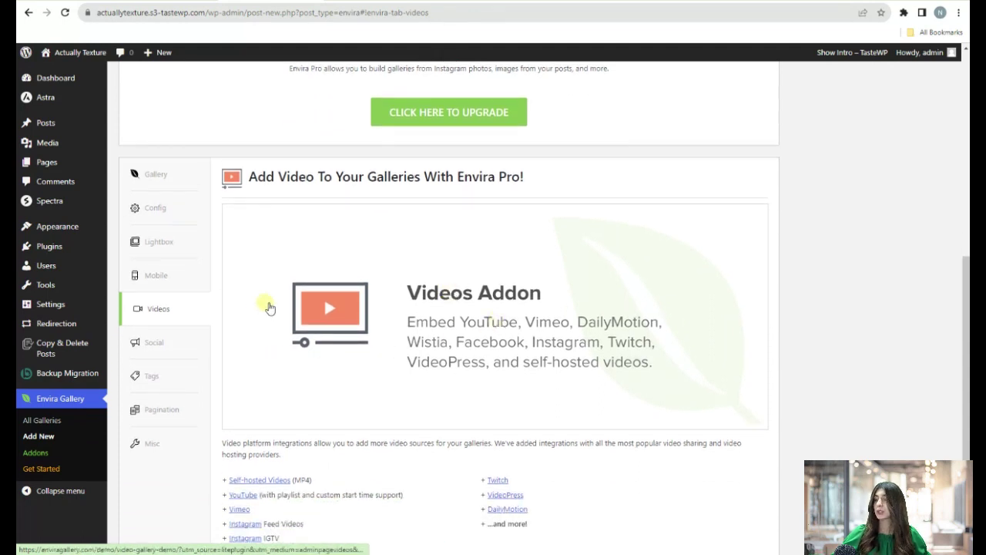
Review the Envira gallery's Social sharing options and its Tags addon information.
{"action": "left_click", "coordinate": [155, 350]}
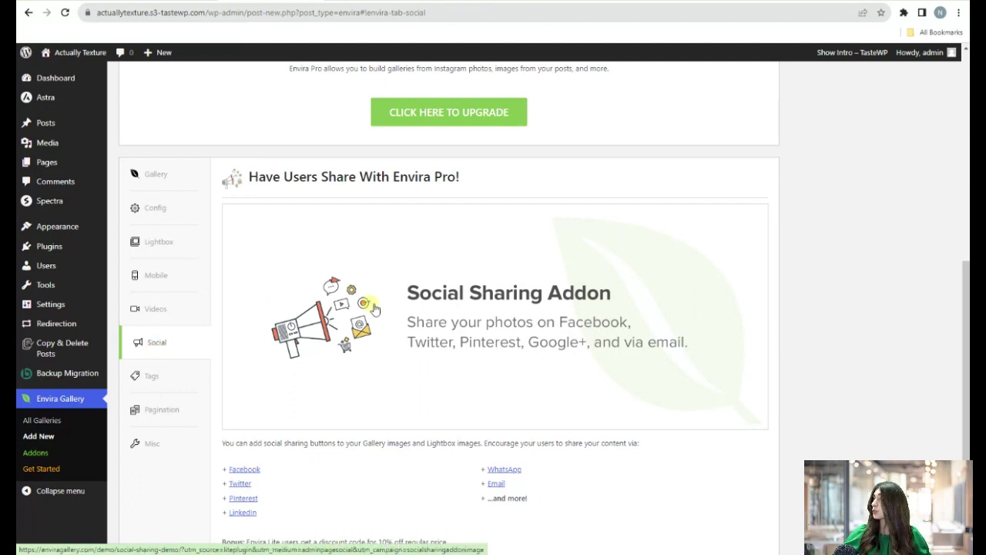
{"action": "scroll", "coordinate": [401, 346], "scroll_direction": "down", "scroll_amount": 2}
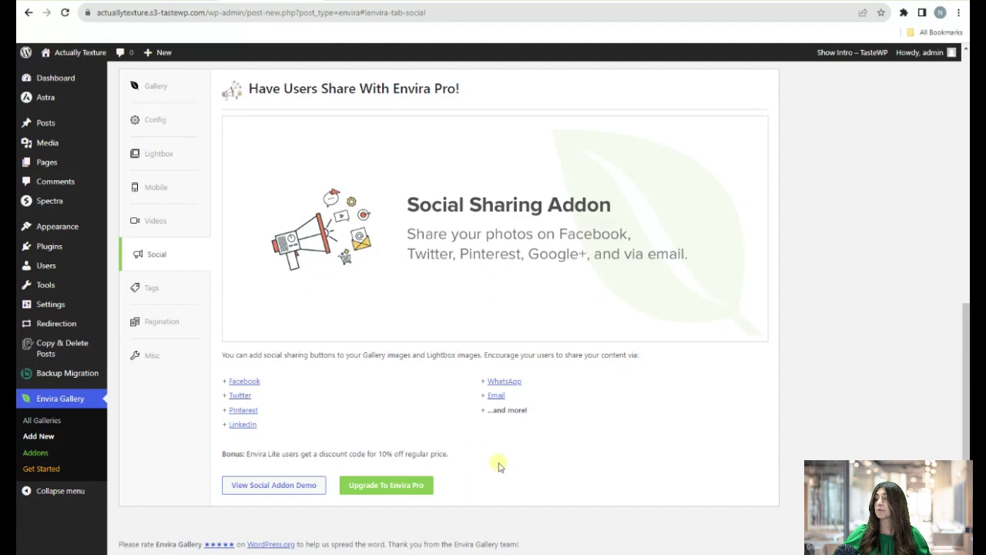
{"action": "scroll", "coordinate": [183, 353], "scroll_direction": "up", "scroll_amount": 4}
{"action": "left_click", "coordinate": [158, 456]}
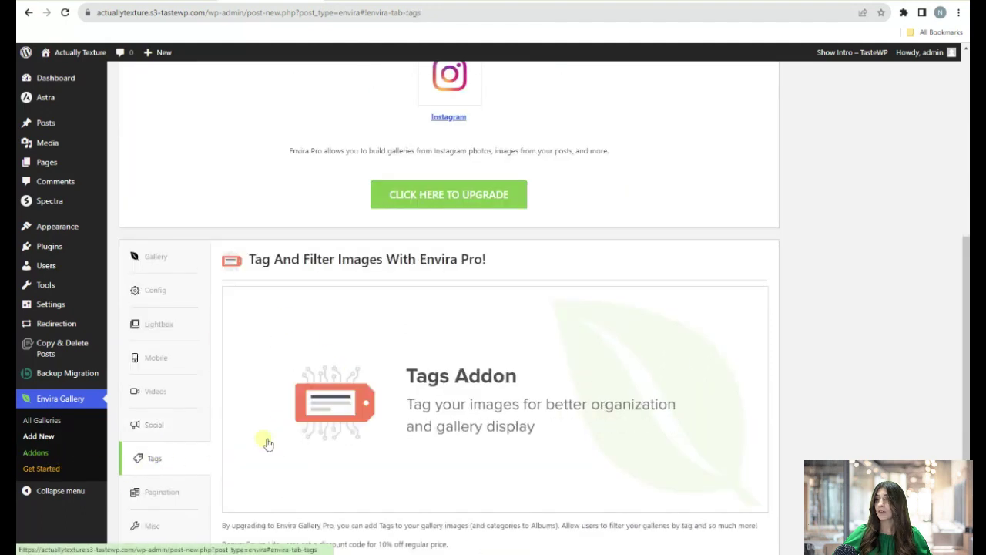
{"action": "scroll", "coordinate": [309, 409], "scroll_direction": "down", "scroll_amount": 2}
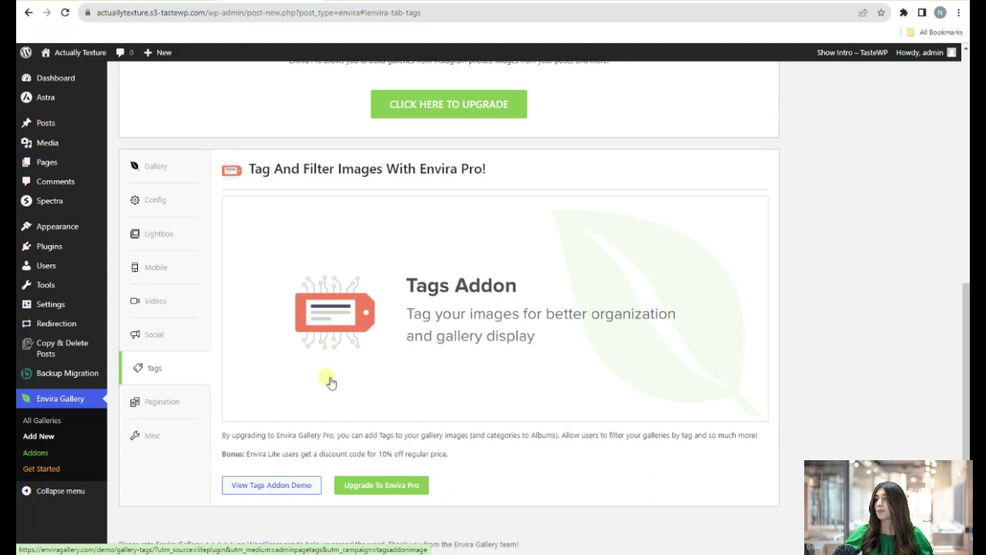
Review the Envira gallery's Pagination addon options and its miscellaneous settings.
{"action": "left_click", "coordinate": [176, 402]}
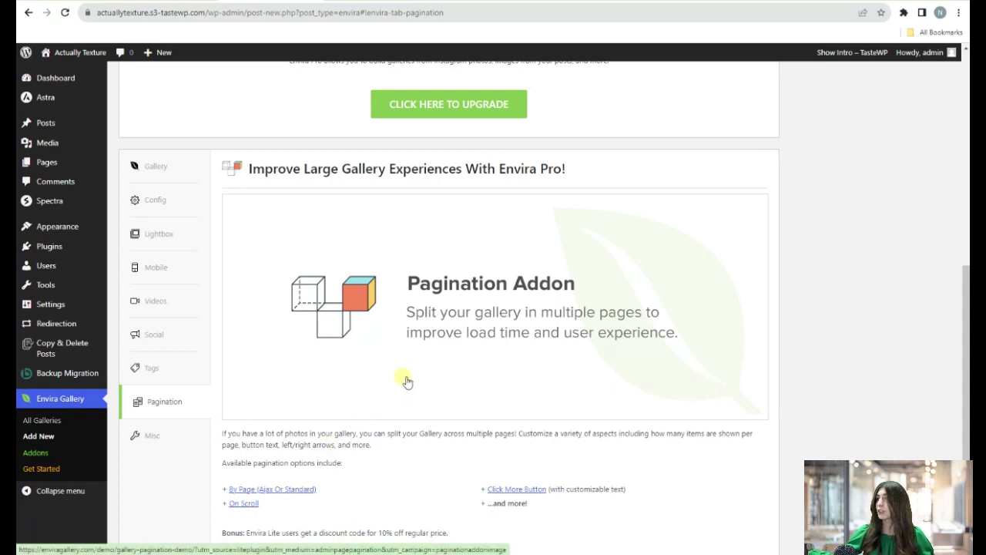
{"action": "scroll", "coordinate": [262, 411], "scroll_direction": "down", "scroll_amount": 1}
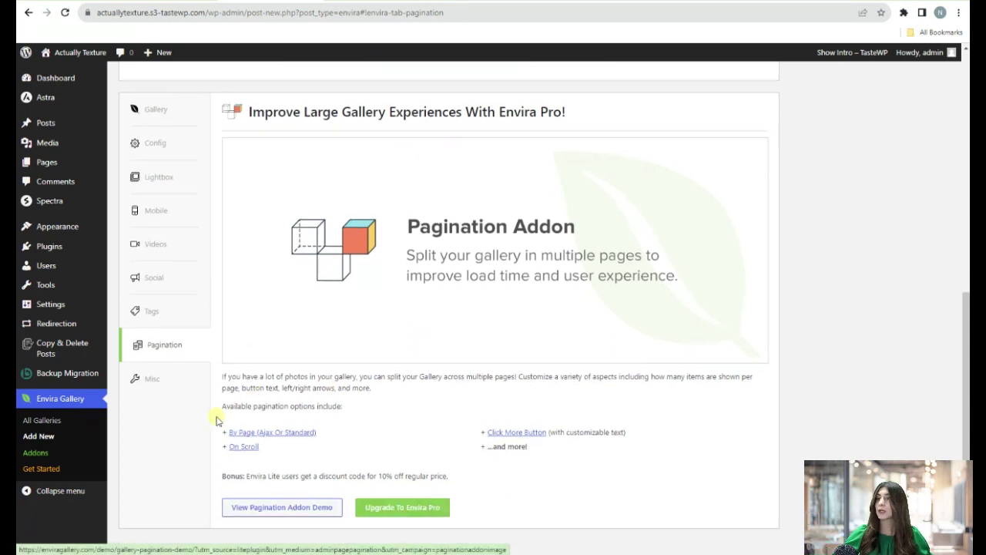
{"action": "left_click", "coordinate": [178, 381]}
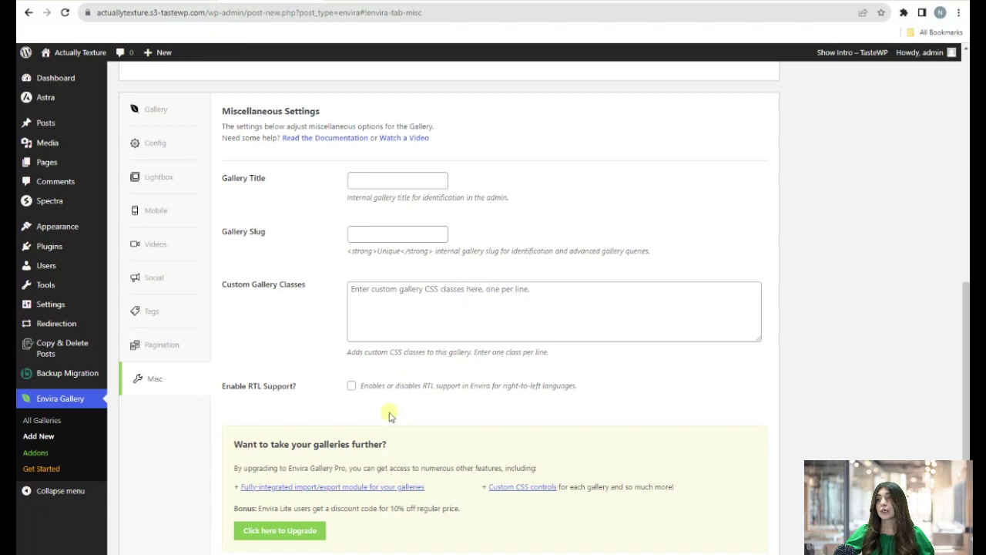
{"action": "scroll", "coordinate": [385, 408], "scroll_direction": "down", "scroll_amount": 1}
{"action": "scroll", "coordinate": [383, 416], "scroll_direction": "up", "scroll_amount": 2}
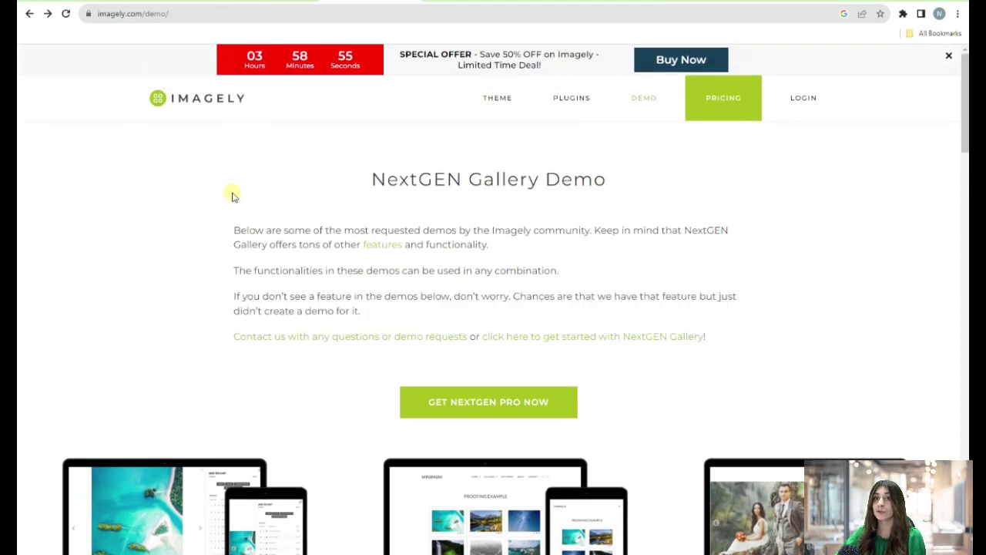
On Imagely's NextGEN Gallery demo page, look through the available demos from Ecommerce down to List Album.
{"action": "scroll", "coordinate": [264, 193], "scroll_direction": "down", "scroll_amount": 5}
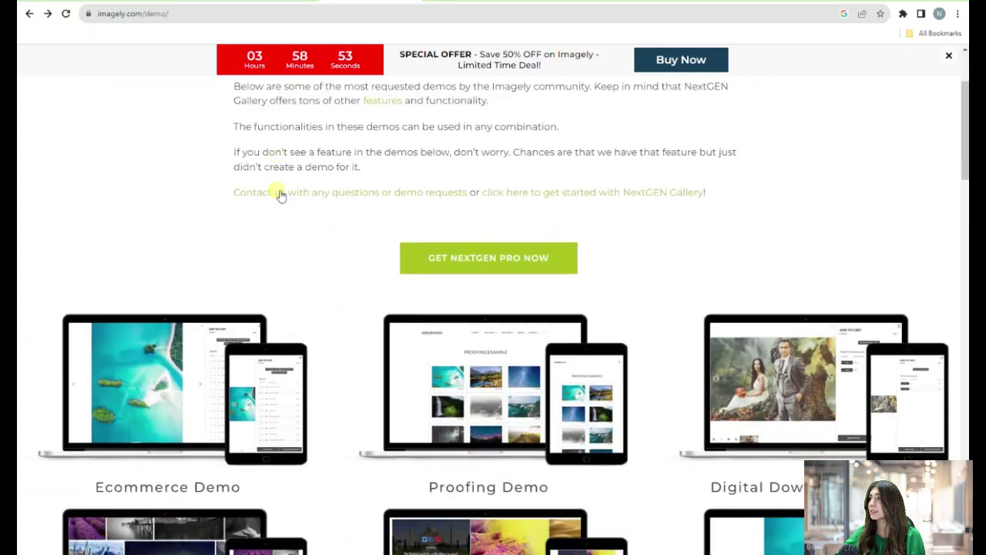
{"action": "scroll", "coordinate": [282, 188], "scroll_direction": "down", "scroll_amount": 4}
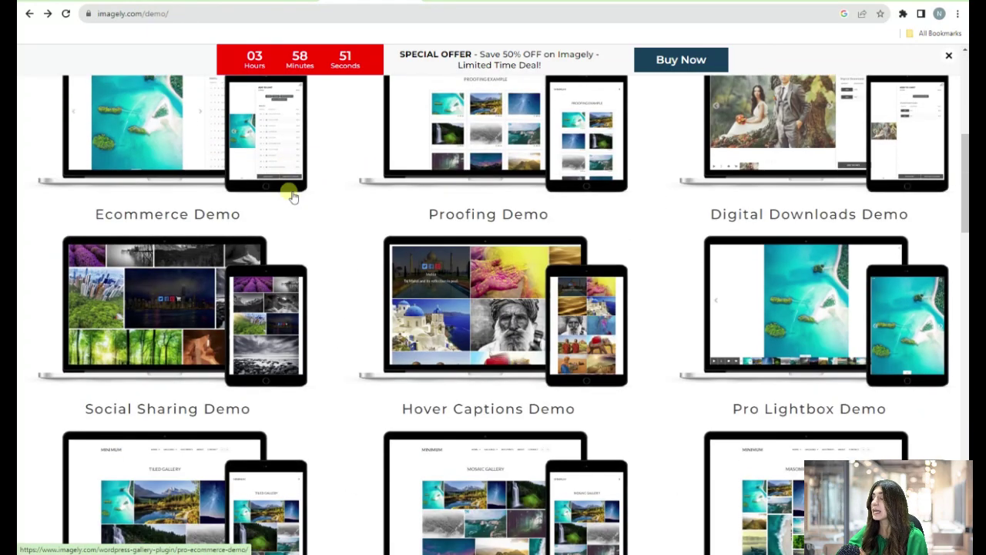
{"action": "scroll", "coordinate": [350, 302], "scroll_direction": "down", "scroll_amount": 1}
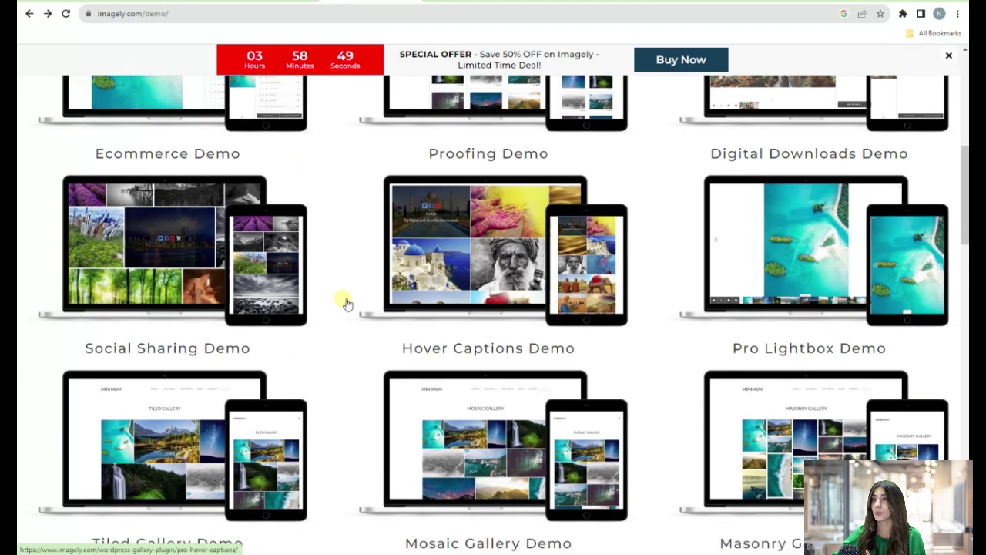
{"action": "scroll", "coordinate": [346, 305], "scroll_direction": "down", "scroll_amount": 1}
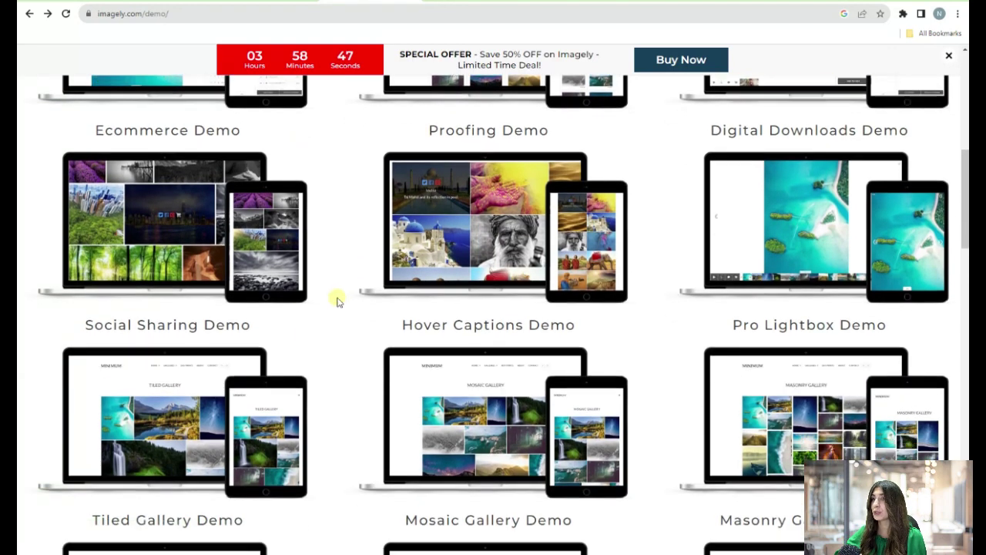
{"action": "scroll", "coordinate": [468, 291], "scroll_direction": "up", "scroll_amount": 7}
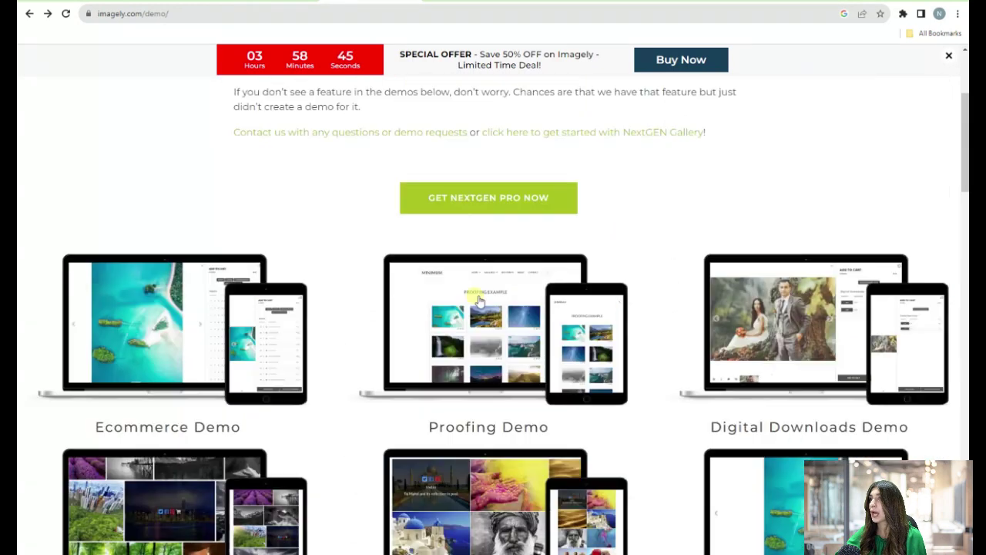
{"action": "scroll", "coordinate": [476, 309], "scroll_direction": "down", "scroll_amount": 12}
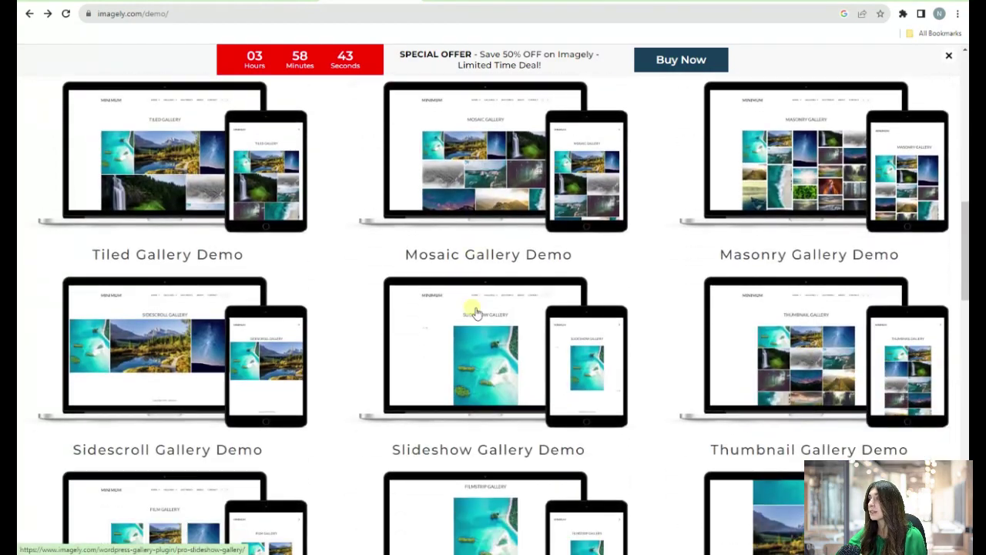
{"action": "scroll", "coordinate": [477, 330], "scroll_direction": "down", "scroll_amount": 2}
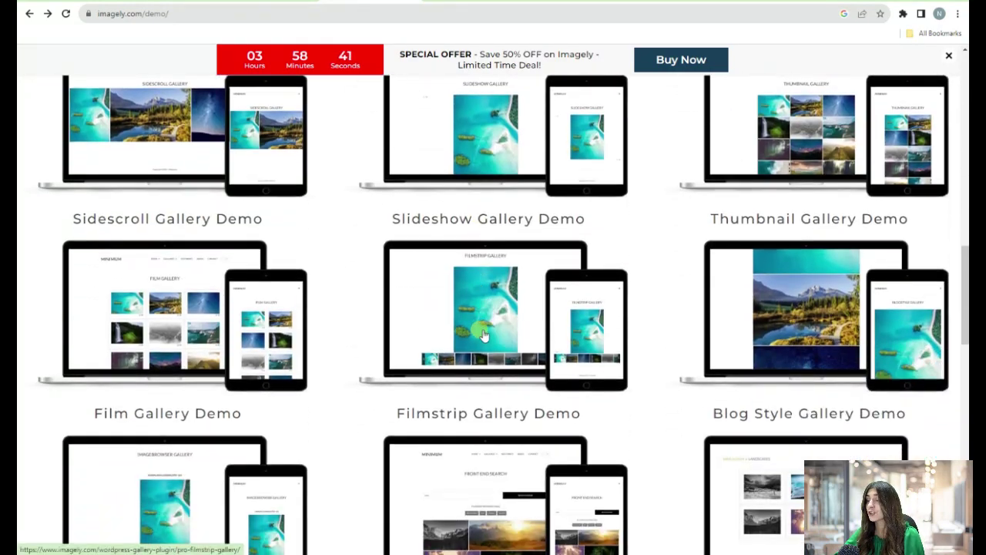
{"action": "scroll", "coordinate": [485, 339], "scroll_direction": "down", "scroll_amount": 3}
{"action": "scroll", "coordinate": [490, 344], "scroll_direction": "down", "scroll_amount": 2}
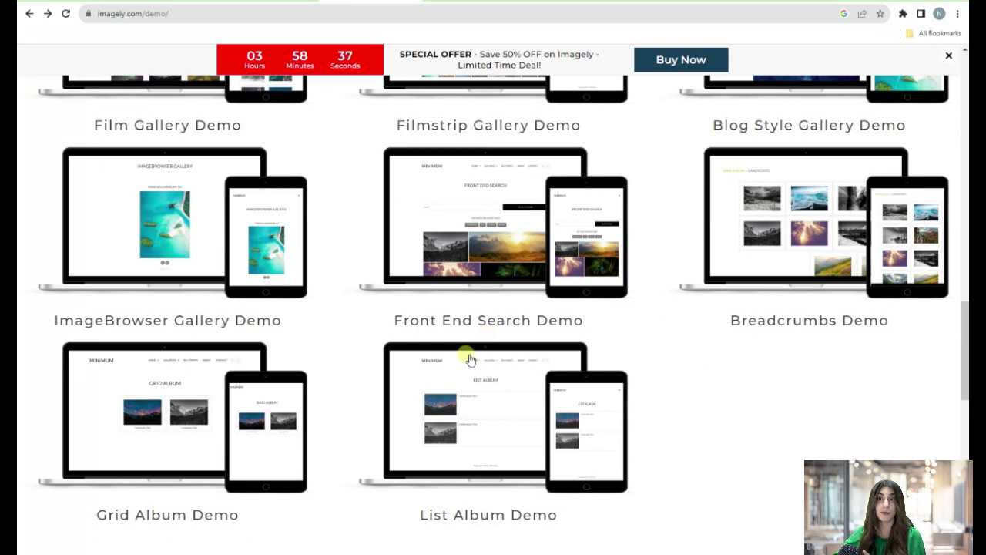
In the WordPress admin, examine NextGEN Gallery's options for uploading images and importing them from the media library.
{"action": "left_click", "coordinate": [252, 2]}
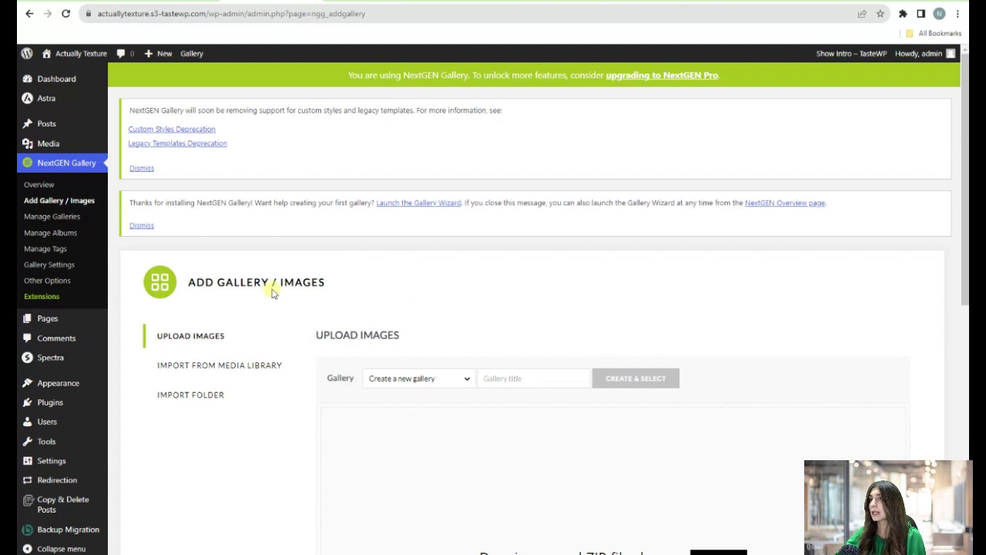
{"action": "scroll", "coordinate": [343, 377], "scroll_direction": "down", "scroll_amount": 1}
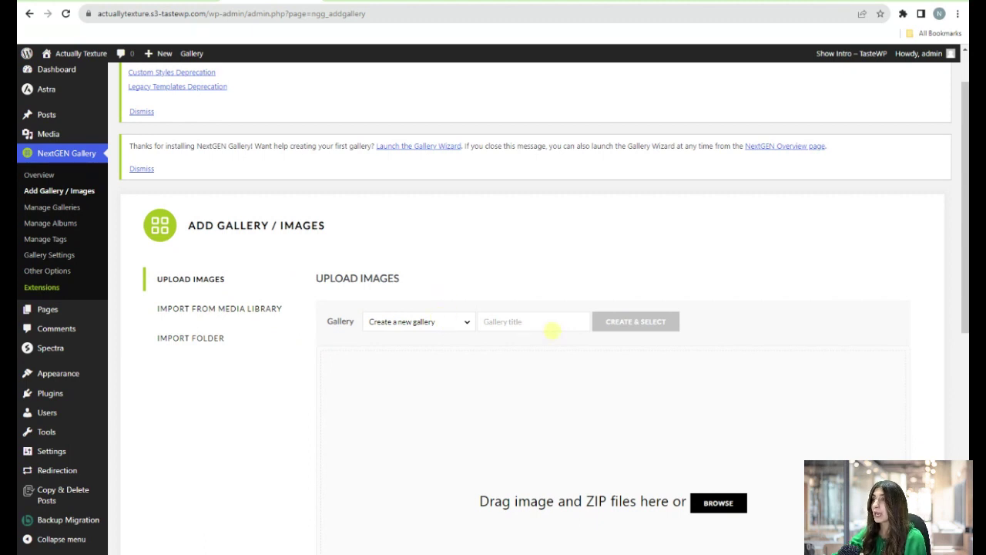
{"action": "scroll", "coordinate": [557, 335], "scroll_direction": "down", "scroll_amount": 2}
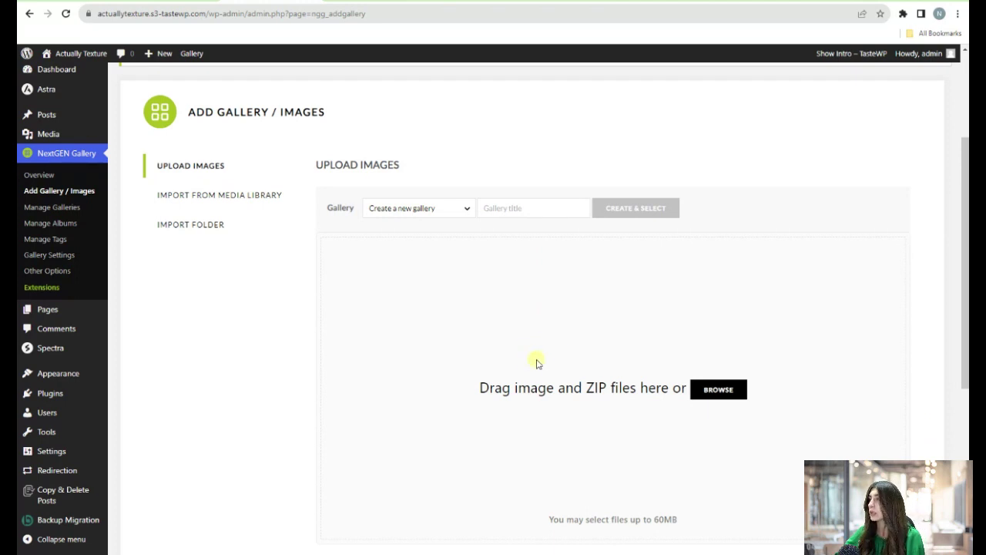
{"action": "scroll", "coordinate": [462, 354], "scroll_direction": "up", "scroll_amount": 1}
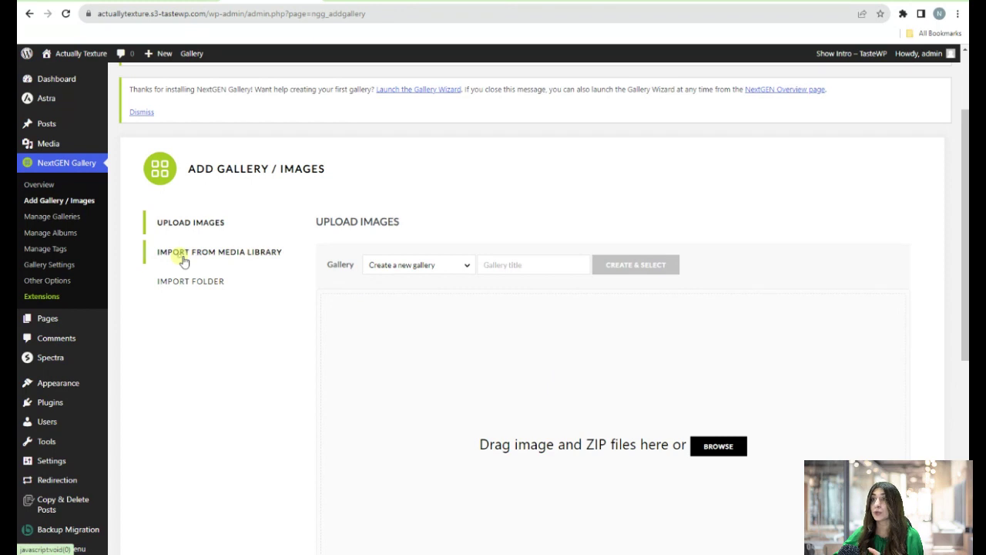
{"action": "left_click", "coordinate": [185, 261]}
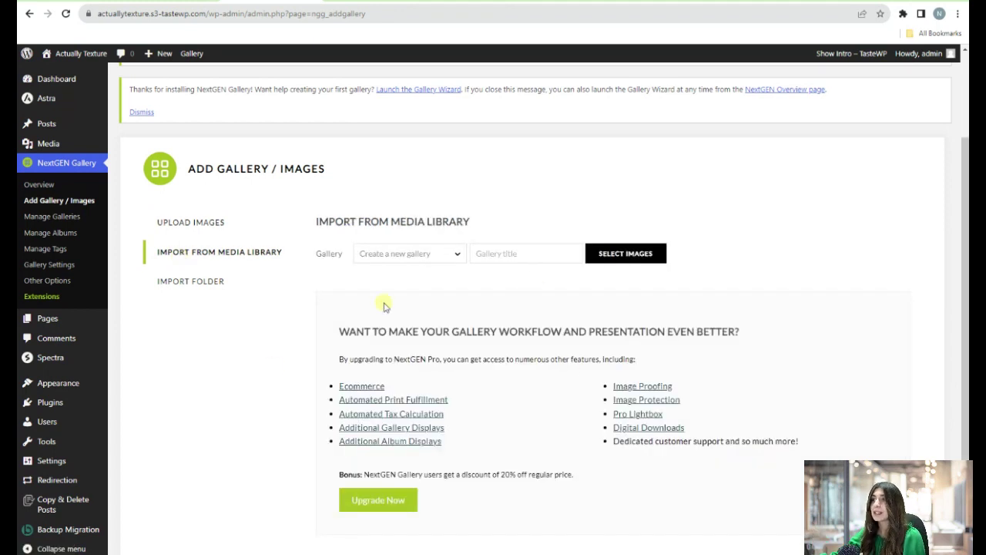
Review NextGEN Gallery's options for importing a folder as a gallery, including the folder list and the gallery title field.
{"action": "left_click", "coordinate": [205, 290]}
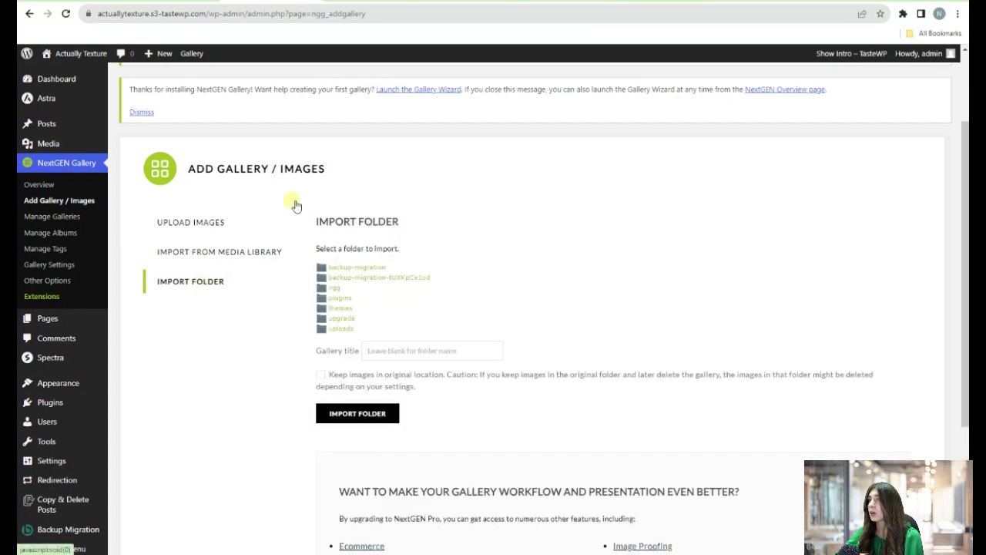
{"action": "scroll", "coordinate": [408, 327], "scroll_direction": "down", "scroll_amount": 1}
{"action": "scroll", "coordinate": [409, 339], "scroll_direction": "down", "scroll_amount": 2}
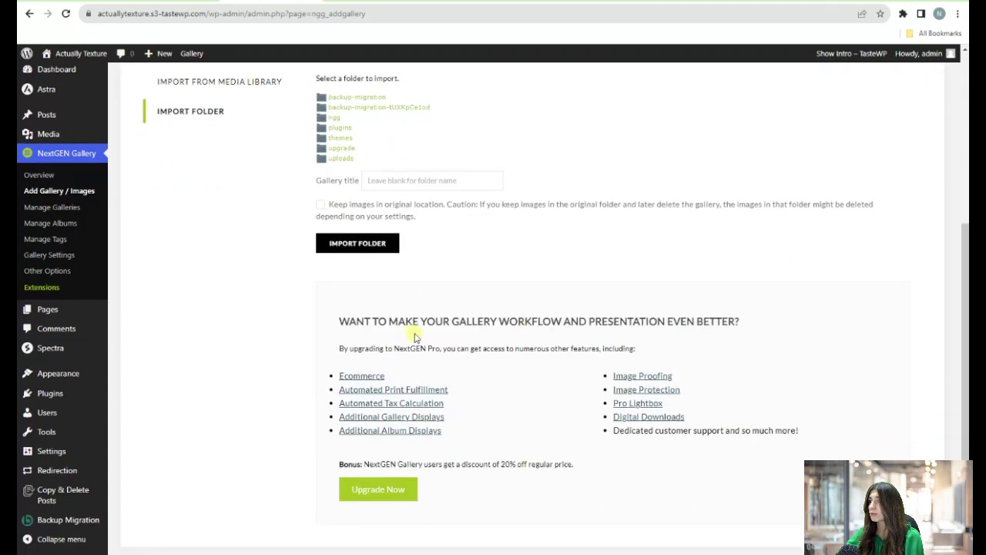
{"action": "scroll", "coordinate": [415, 341], "scroll_direction": "up", "scroll_amount": 5}
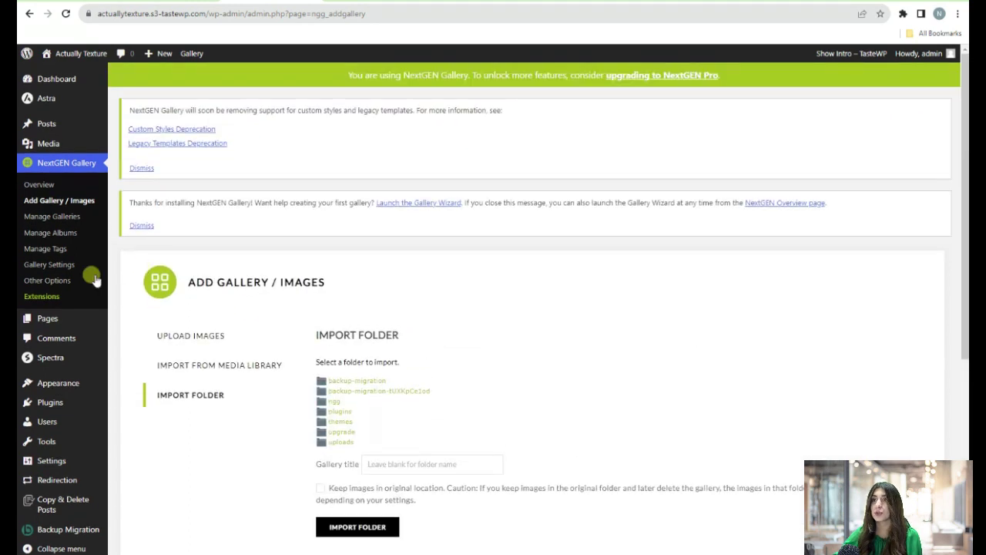
Open NextGEN's Gallery Settings and examine the Basic Thumbnails options, from thumbnail overrides down to ecommerce and proofing.
{"action": "left_click", "coordinate": [38, 263]}
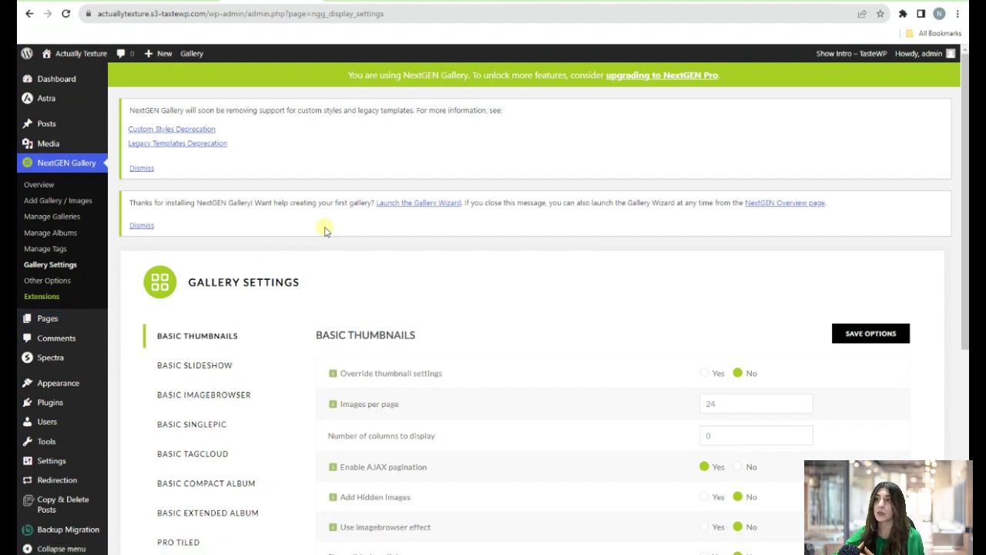
{"action": "scroll", "coordinate": [325, 231], "scroll_direction": "down", "scroll_amount": 3}
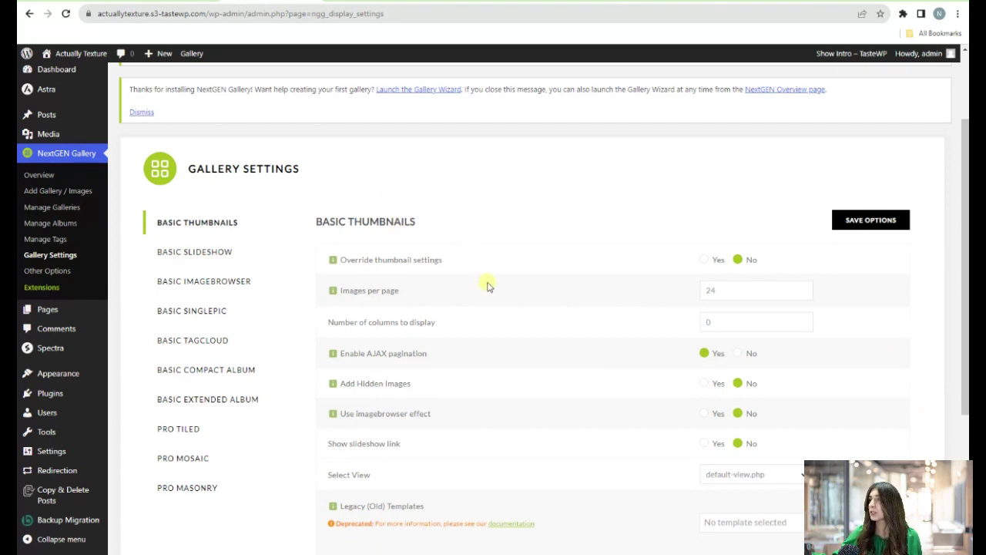
{"action": "mouse_move", "coordinate": [397, 265]}
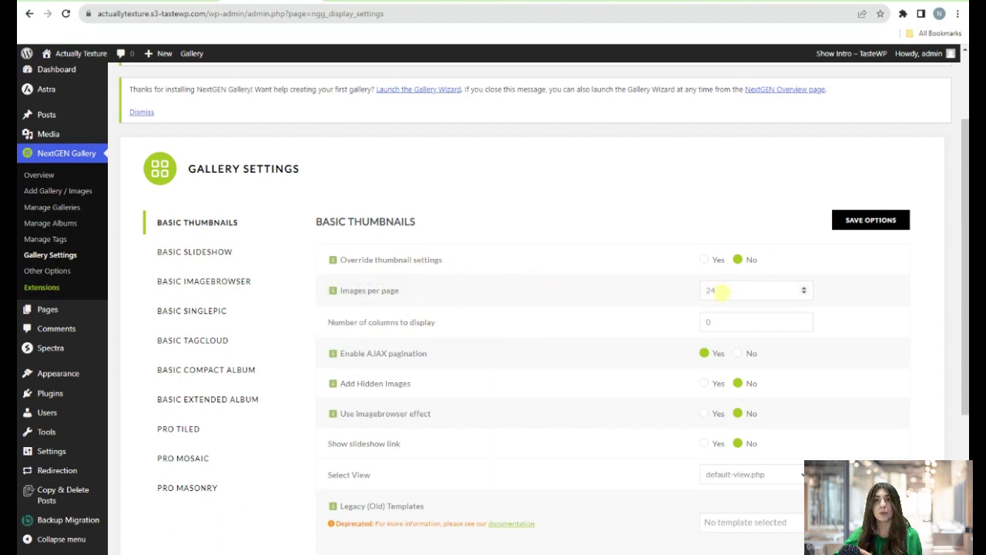
{"action": "scroll", "coordinate": [636, 334], "scroll_direction": "down", "scroll_amount": 2}
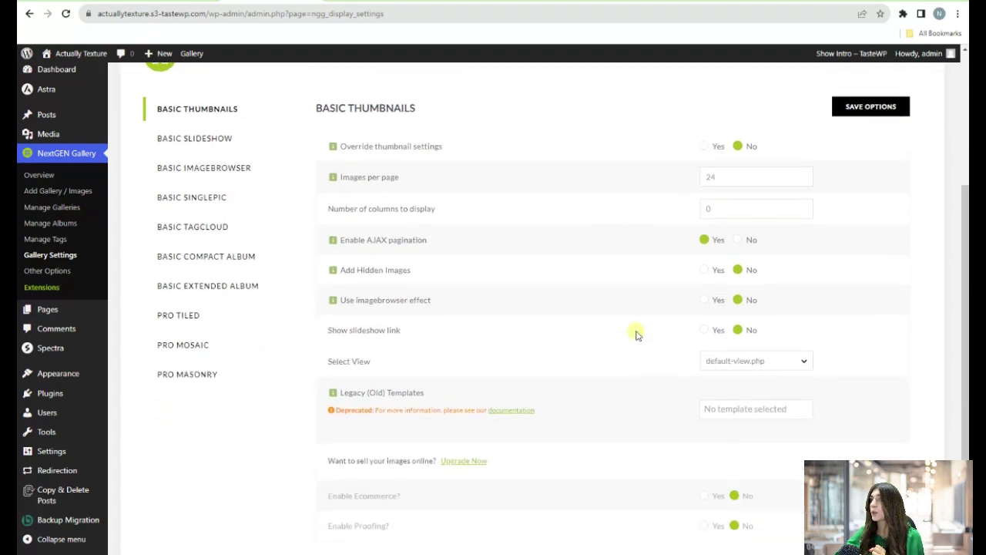
{"action": "mouse_move", "coordinate": [372, 242]}
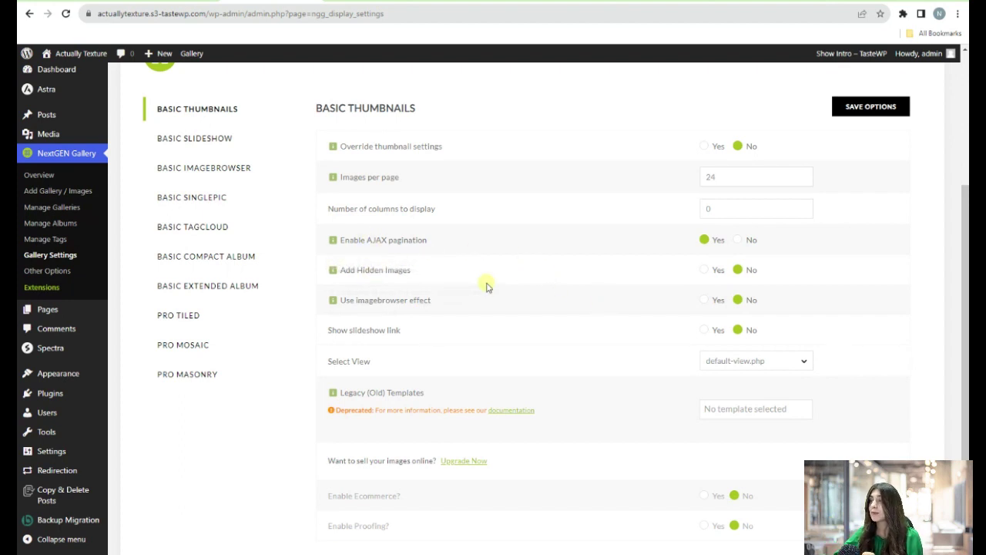
{"action": "scroll", "coordinate": [486, 286], "scroll_direction": "down", "scroll_amount": 2}
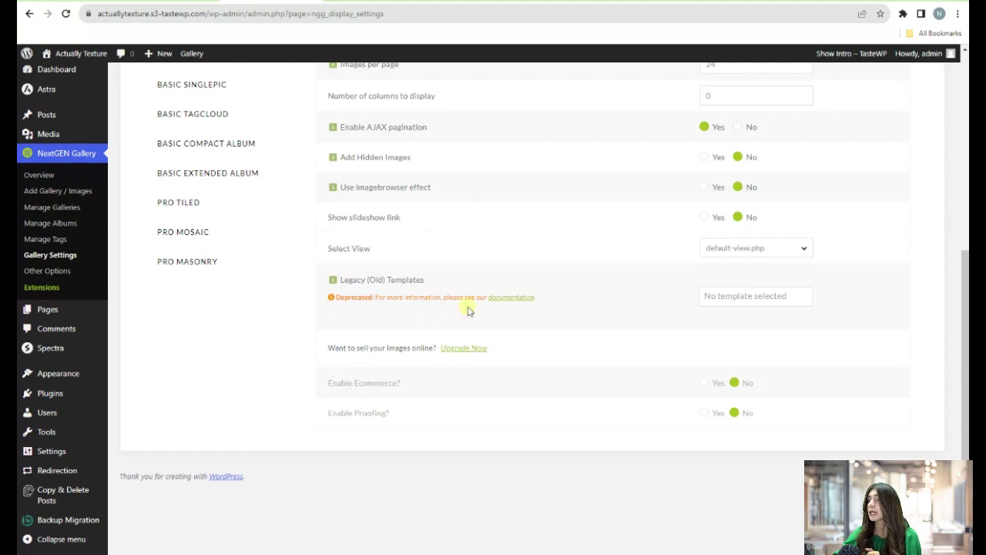
{"action": "mouse_move", "coordinate": [475, 316]}
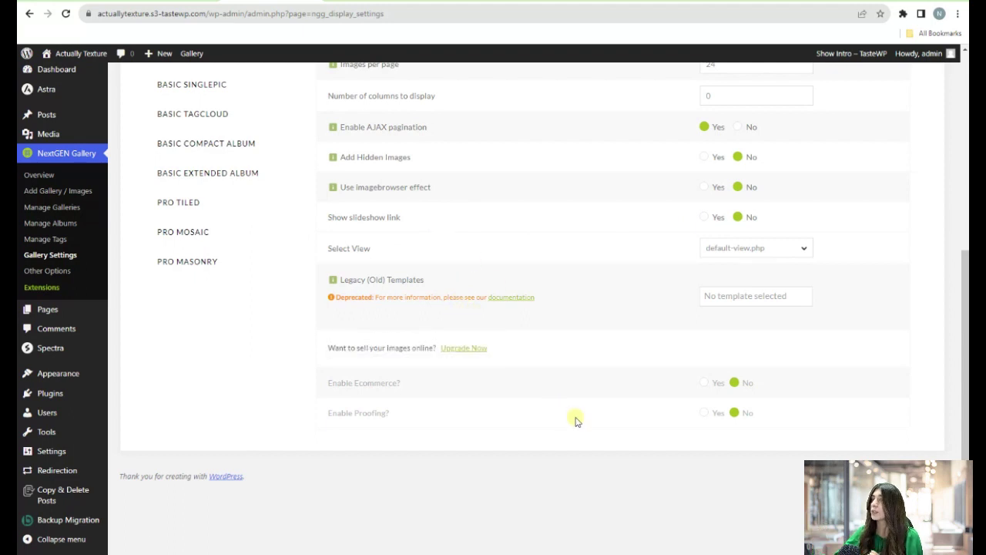
Examine the Basic Slideshow settings, including the transition options and the available choices for Select View.
{"action": "scroll", "coordinate": [379, 390], "scroll_direction": "up", "scroll_amount": 3}
{"action": "left_click", "coordinate": [228, 261]}
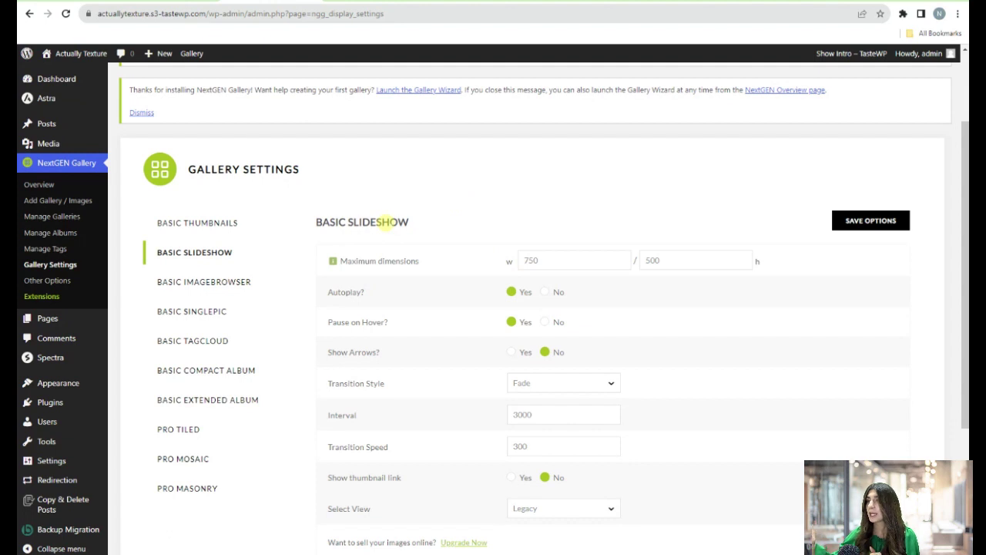
{"action": "scroll", "coordinate": [459, 302], "scroll_direction": "down", "scroll_amount": 1}
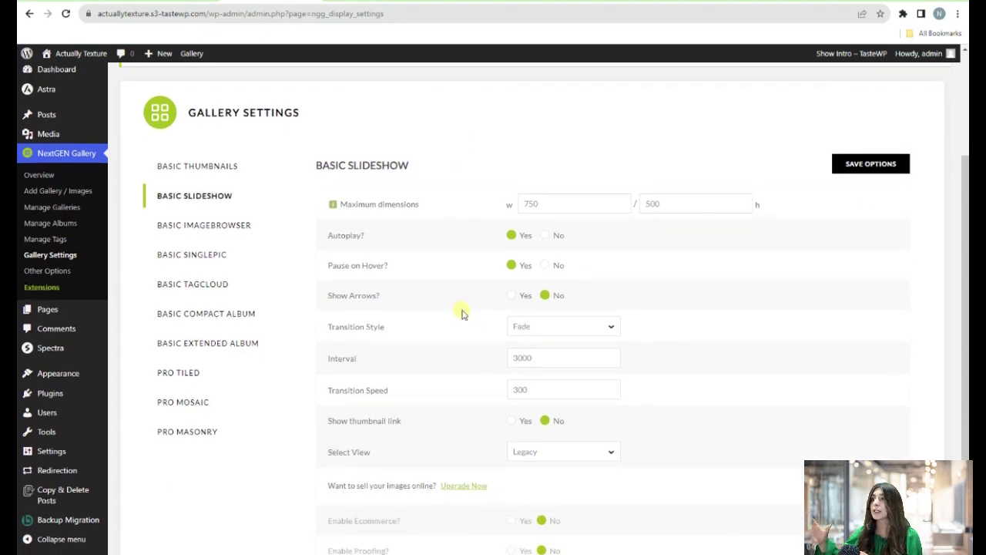
{"action": "scroll", "coordinate": [500, 312], "scroll_direction": "down", "scroll_amount": 3}
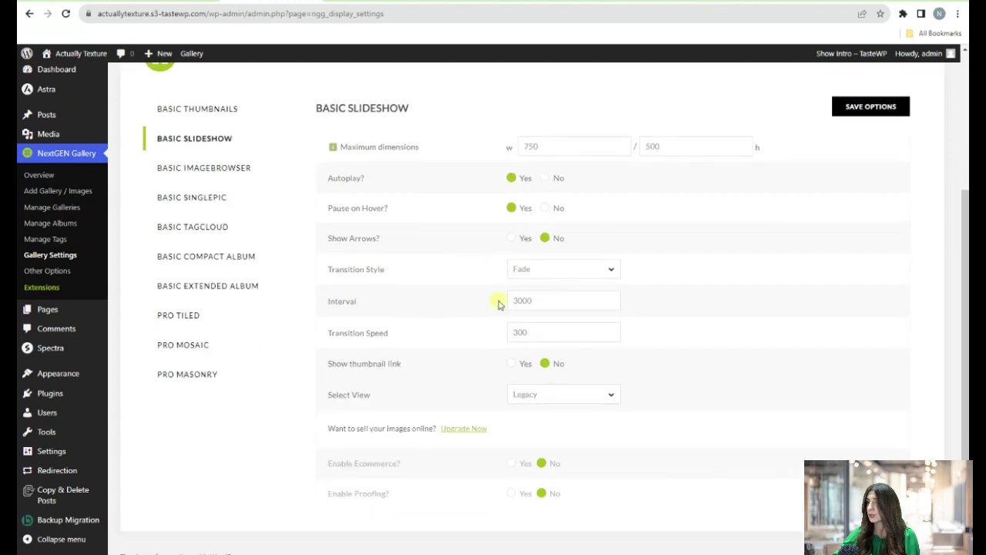
{"action": "left_click", "coordinate": [559, 314]}
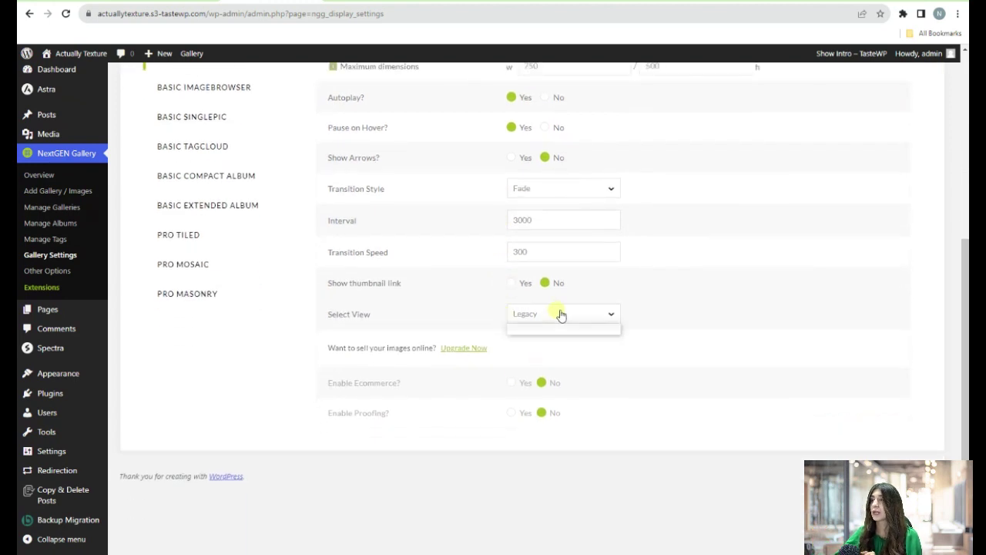
{"action": "left_click", "coordinate": [563, 316]}
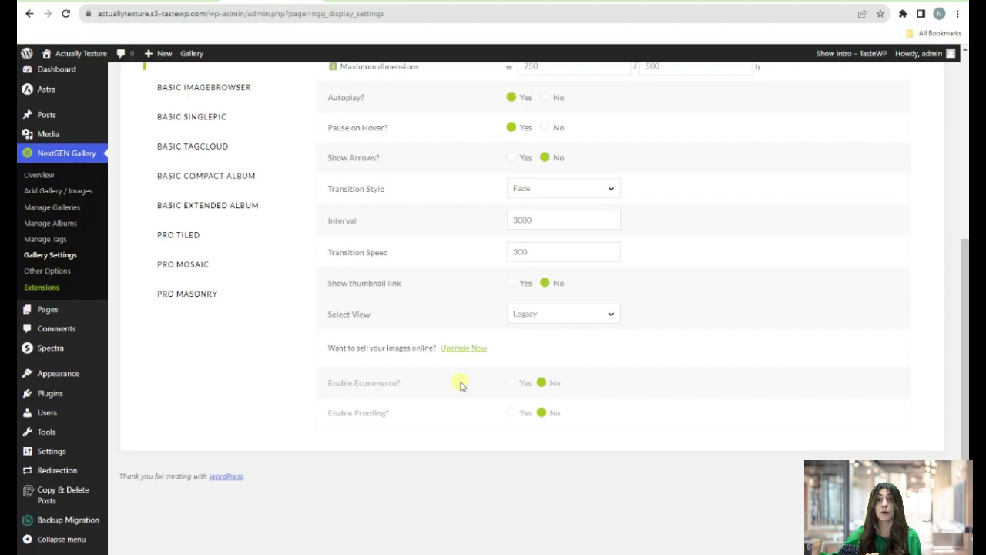
Examine the Basic ImageBrowser settings and the Basic SinglePic settings, including the choices for Float.
{"action": "scroll", "coordinate": [438, 337], "scroll_direction": "up", "scroll_amount": 4}
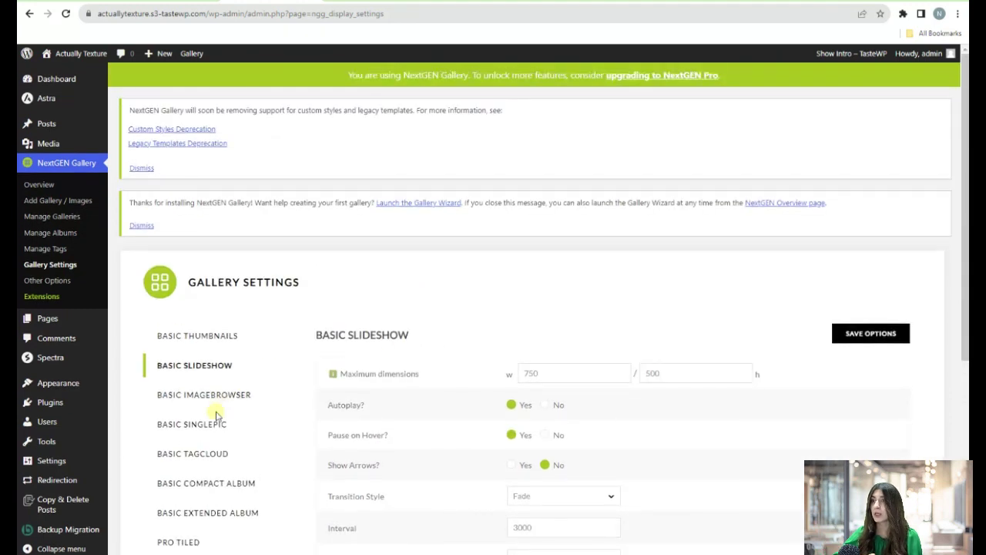
{"action": "left_click", "coordinate": [217, 397]}
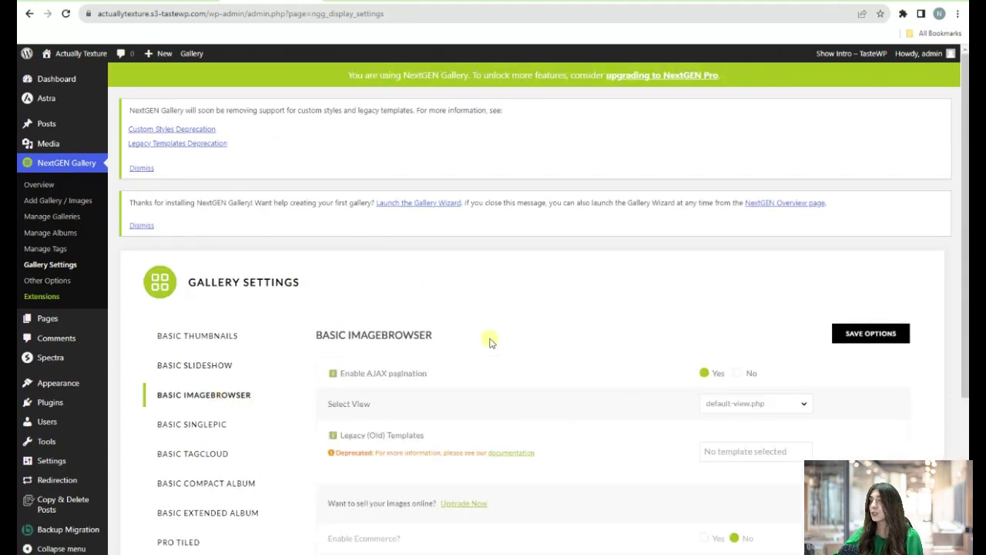
{"action": "scroll", "coordinate": [490, 342], "scroll_direction": "down", "scroll_amount": 1}
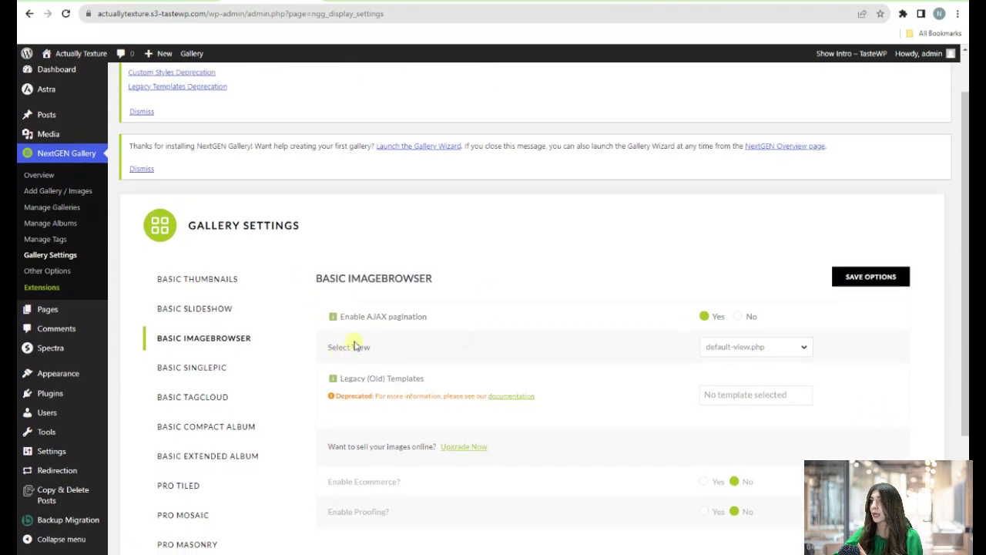
{"action": "left_click", "coordinate": [205, 368]}
{"action": "scroll", "coordinate": [408, 356], "scroll_direction": "down", "scroll_amount": 1}
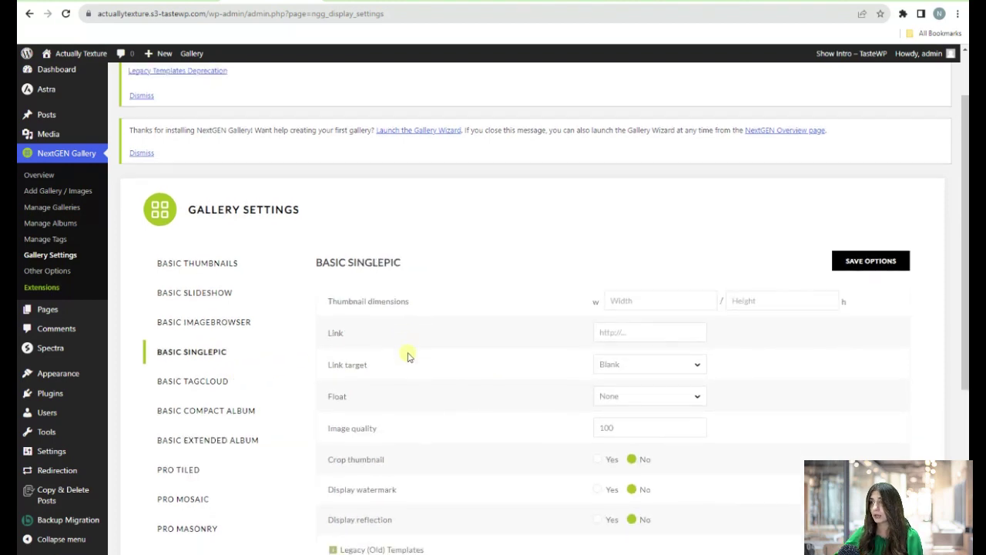
{"action": "scroll", "coordinate": [409, 356], "scroll_direction": "down", "scroll_amount": 1}
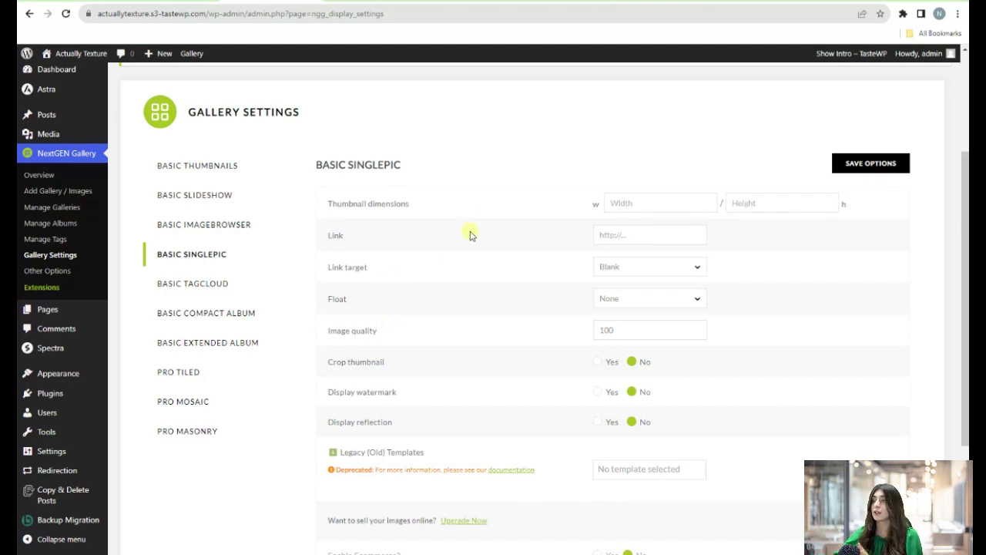
{"action": "left_click", "coordinate": [631, 297]}
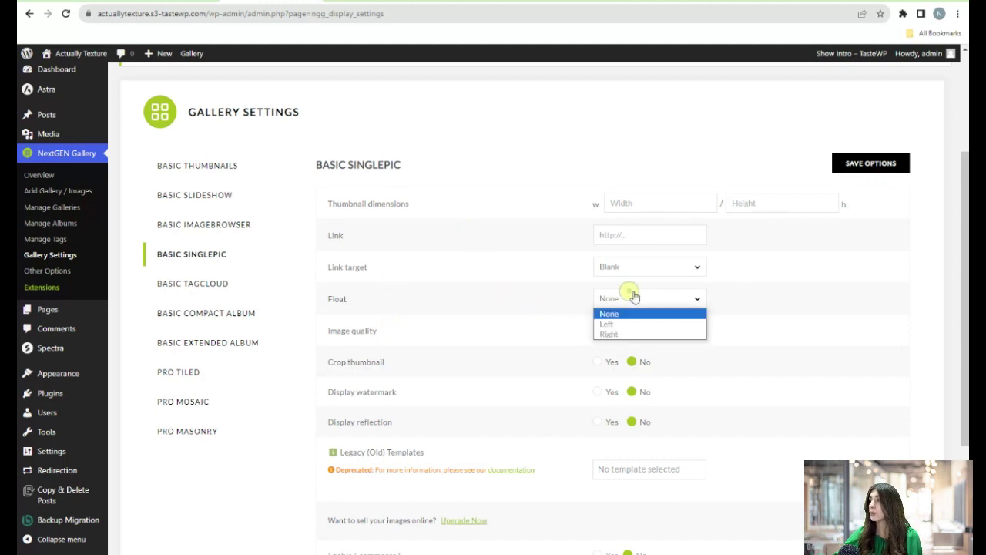
{"action": "left_click", "coordinate": [453, 339]}
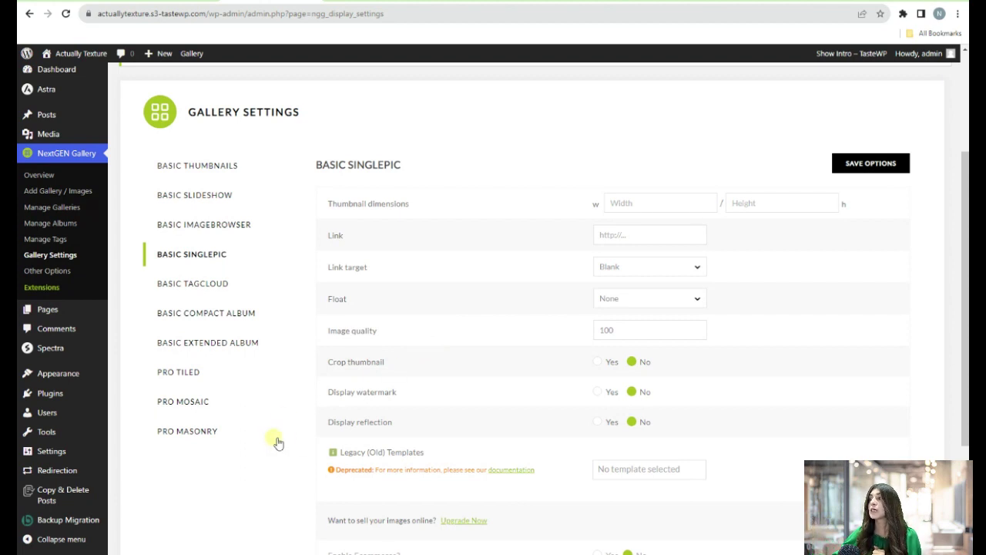
Review the Basic TagCloud settings, including the Display type explanation and its available choices.
{"action": "left_click", "coordinate": [185, 290]}
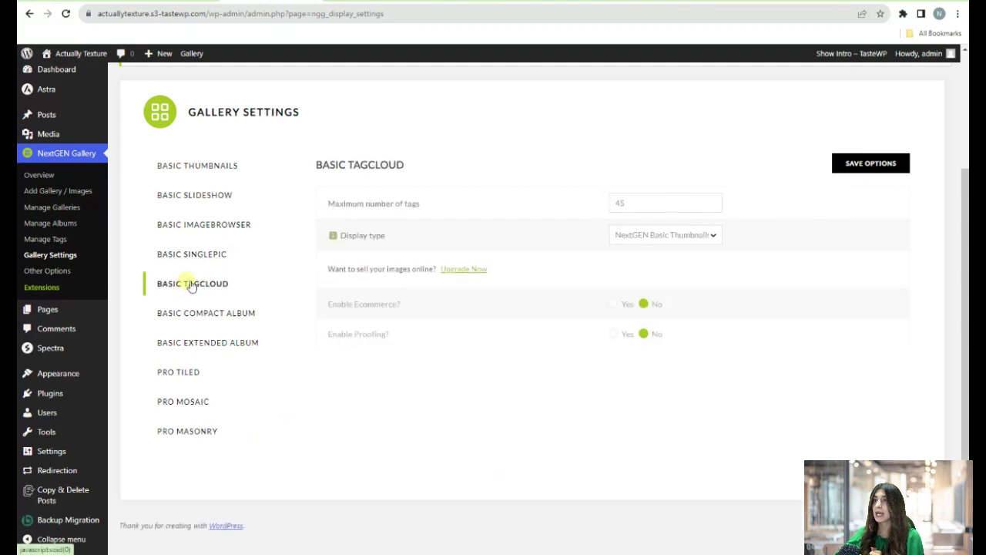
{"action": "mouse_move", "coordinate": [336, 236]}
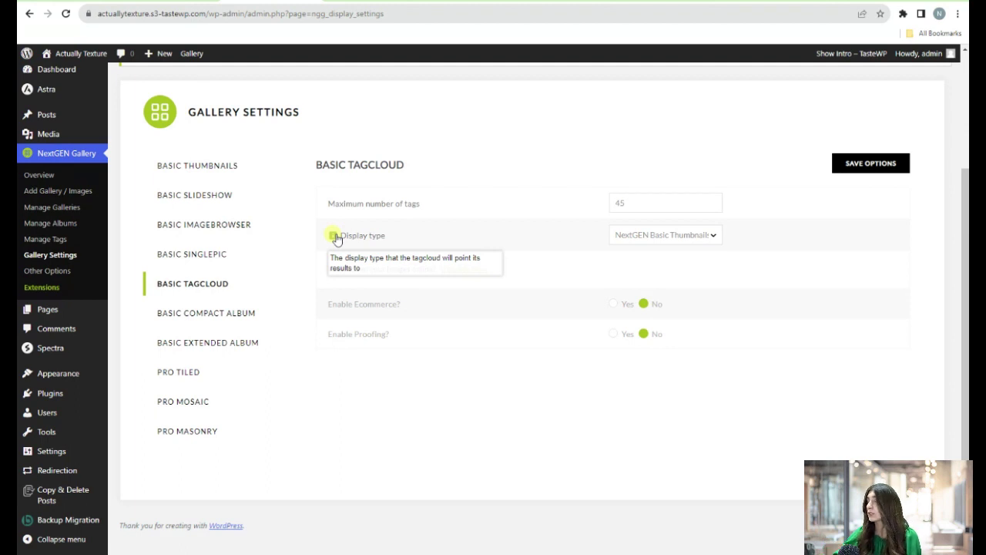
{"action": "left_click", "coordinate": [641, 236]}
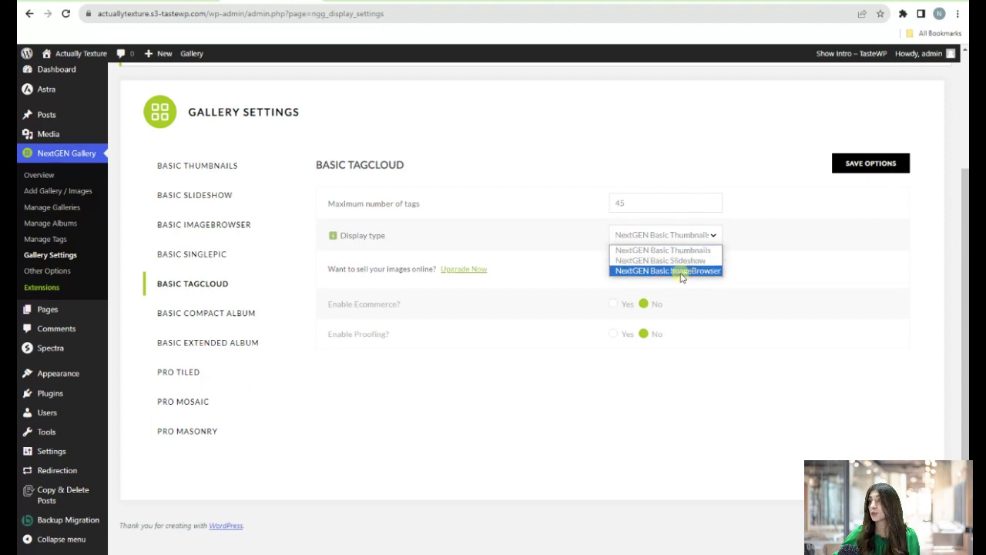
{"action": "left_click", "coordinate": [504, 336]}
Review the Basic Compact Album settings, including the choices for how its galleries are displayed.
{"action": "left_click", "coordinate": [183, 319]}
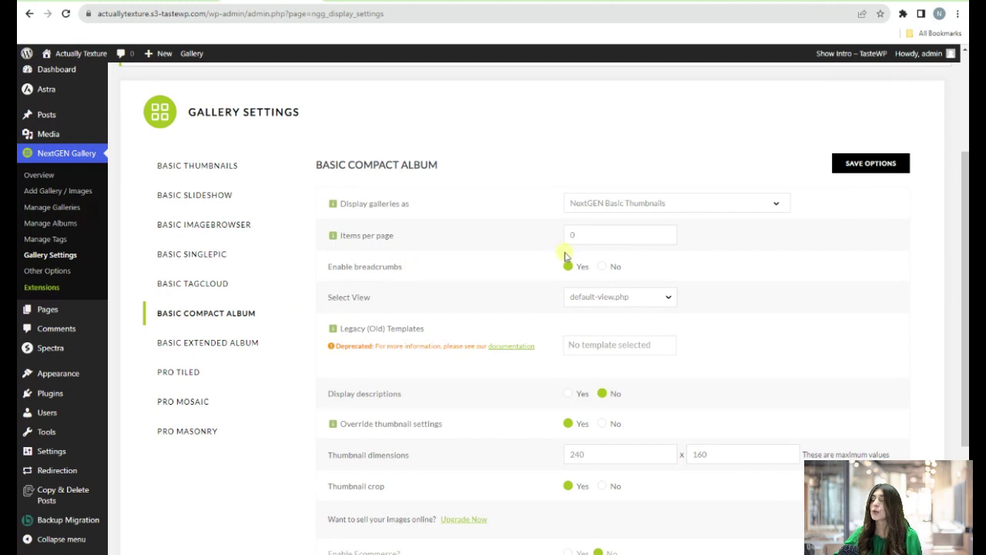
{"action": "left_click", "coordinate": [625, 205]}
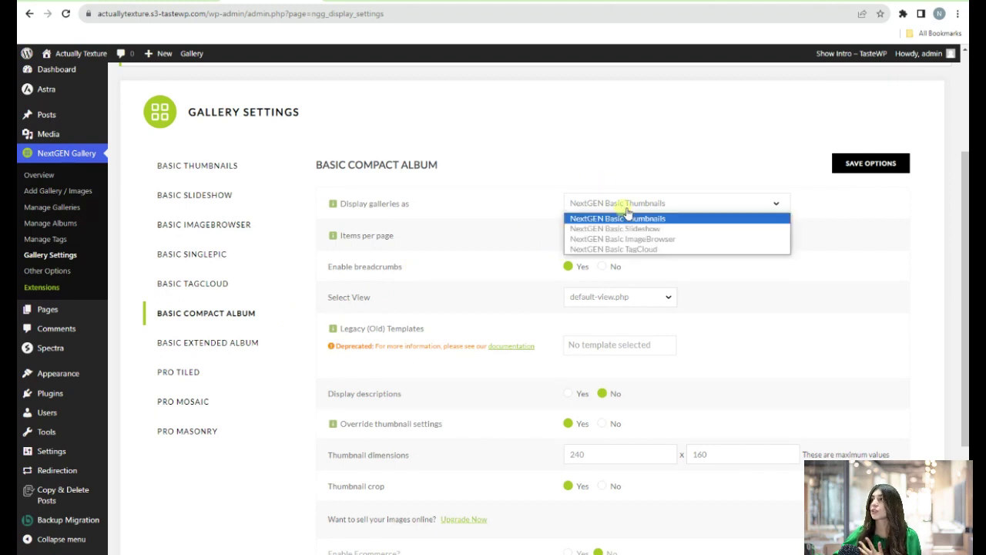
{"action": "left_click", "coordinate": [539, 271]}
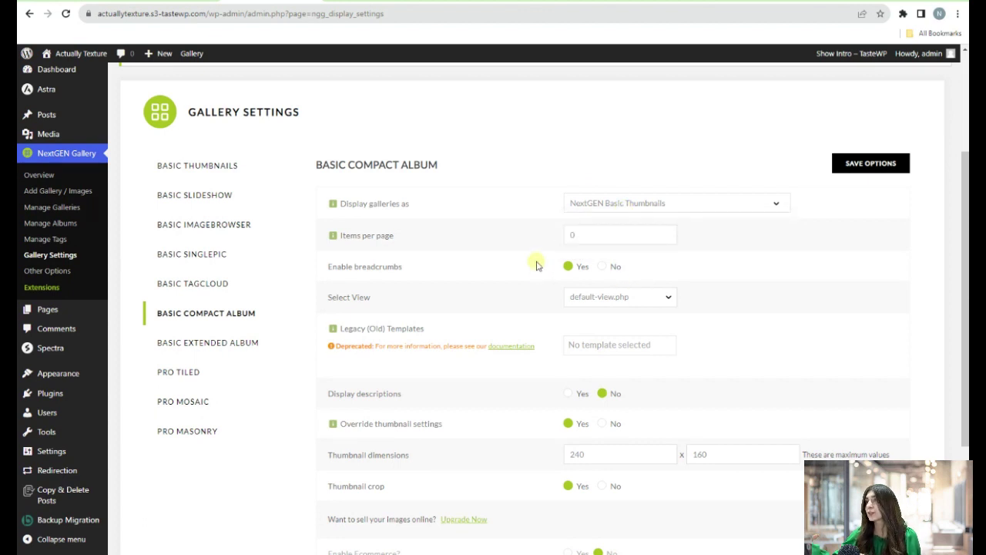
{"action": "scroll", "coordinate": [513, 324], "scroll_direction": "down", "scroll_amount": 1}
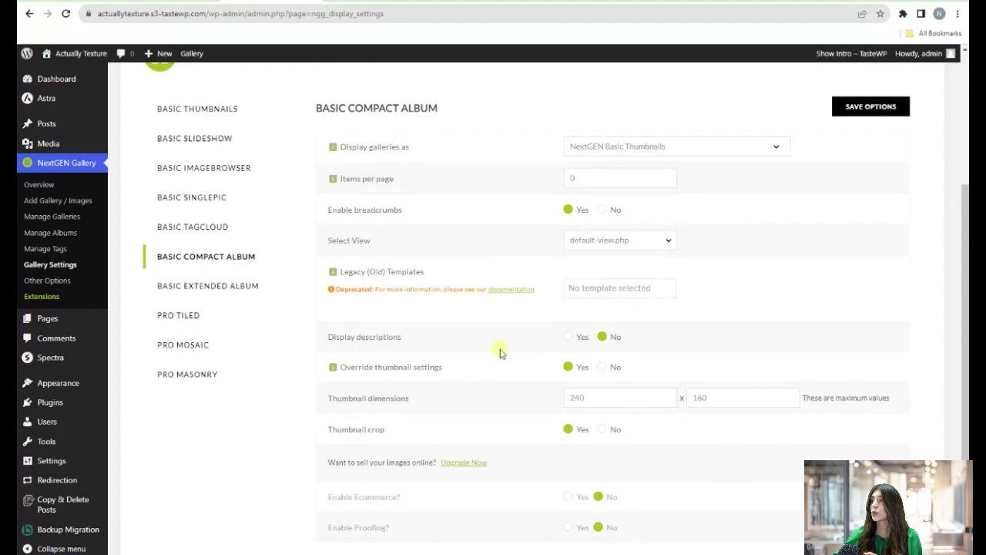
Look over the Basic Extended Album settings and the Pro gallery types in Gallery Settings.
{"action": "scroll", "coordinate": [447, 373], "scroll_direction": "down", "scroll_amount": 1}
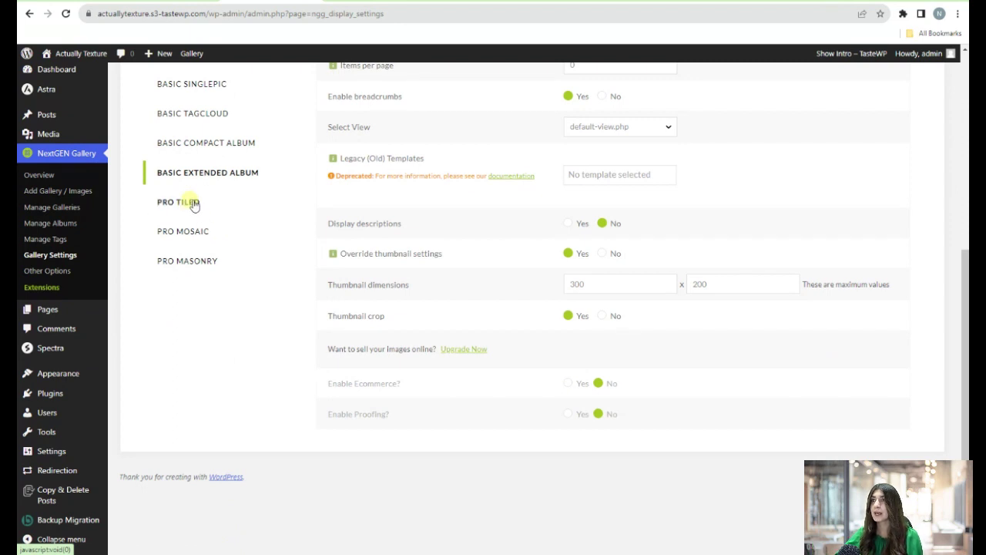
{"action": "left_click", "coordinate": [192, 203]}
{"action": "left_click", "coordinate": [203, 383]}
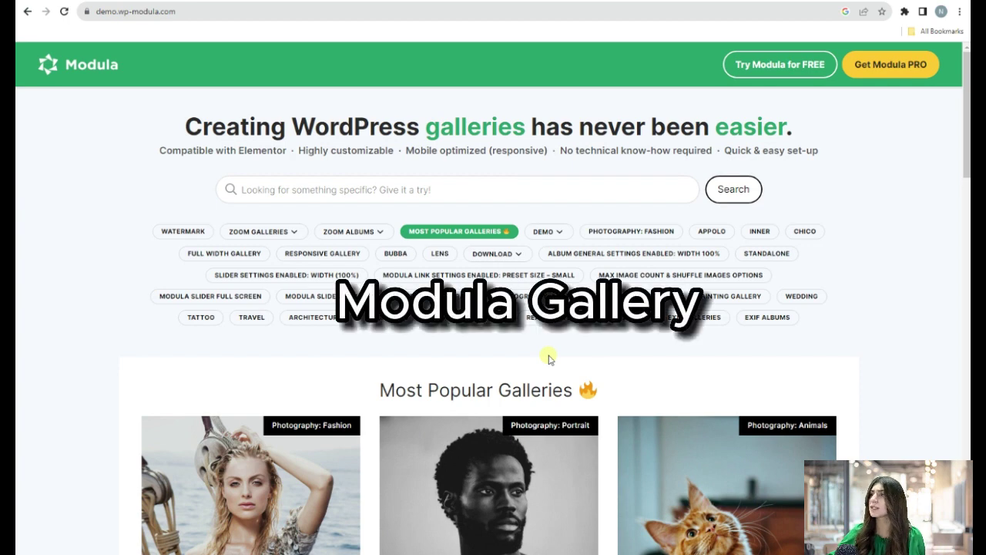
On Modula's demo page, browse the Most Popular Galleries and open the Photography: Animals demo.
{"action": "scroll", "coordinate": [564, 357], "scroll_direction": "down", "scroll_amount": 2}
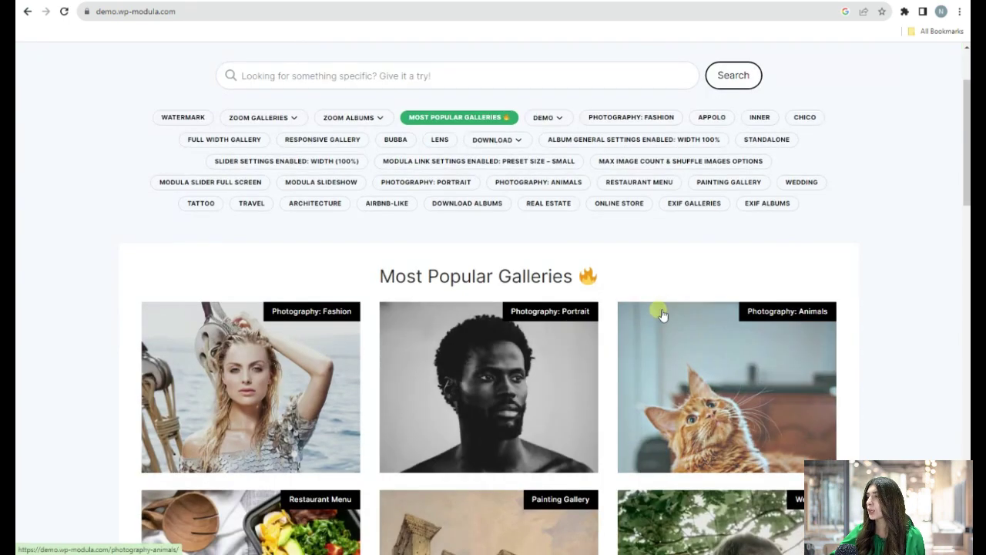
{"action": "scroll", "coordinate": [661, 314], "scroll_direction": "down", "scroll_amount": 1}
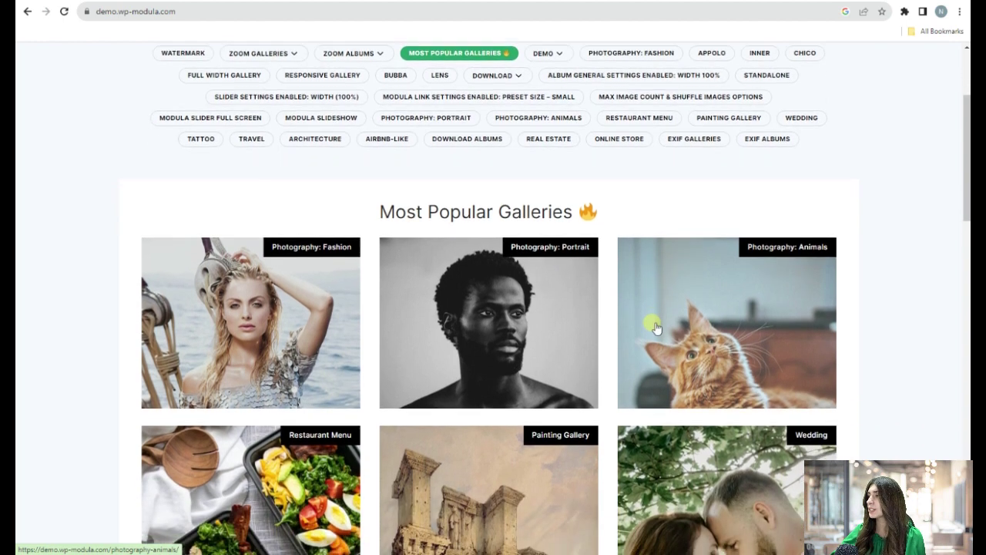
{"action": "scroll", "coordinate": [655, 328], "scroll_direction": "down", "scroll_amount": 1}
{"action": "scroll", "coordinate": [664, 355], "scroll_direction": "down", "scroll_amount": 2}
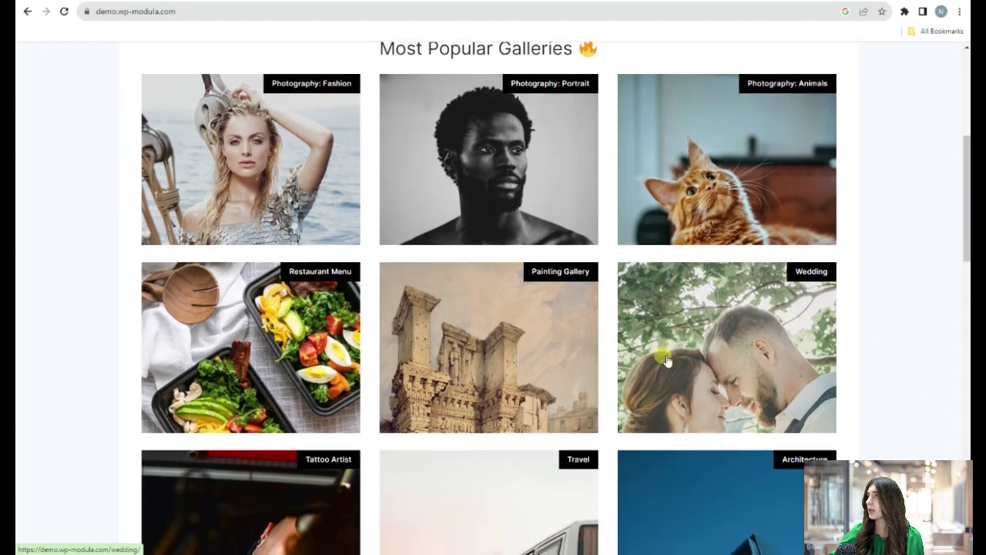
{"action": "left_click", "coordinate": [702, 185]}
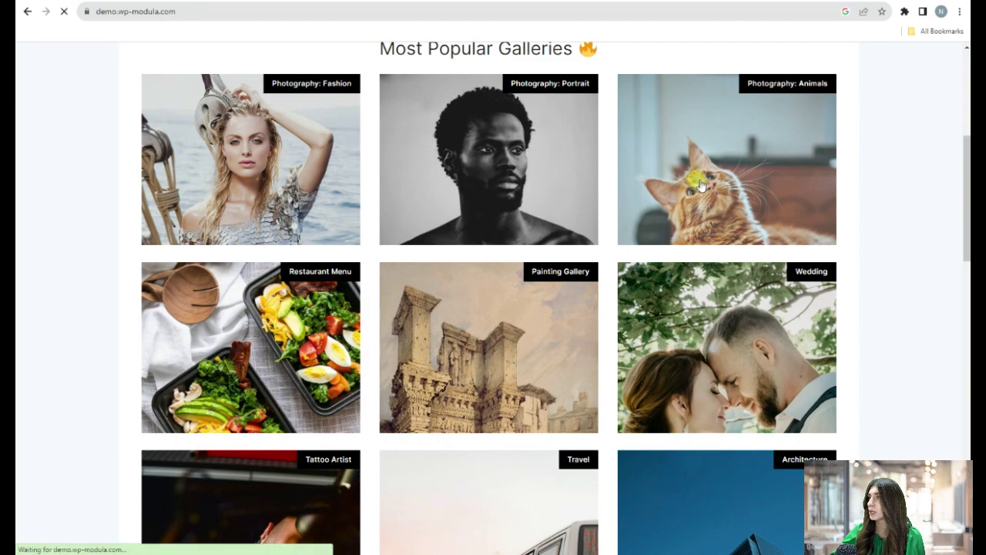
Look through the images in Modula's Photography: Animals demo gallery.
{"action": "scroll", "coordinate": [539, 306], "scroll_direction": "down", "scroll_amount": 3}
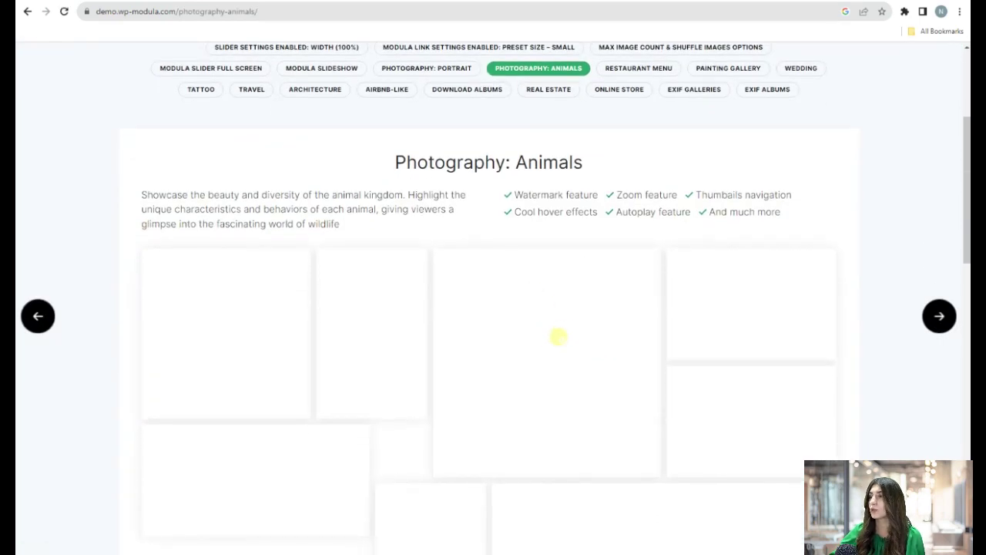
{"action": "scroll", "coordinate": [551, 342], "scroll_direction": "down", "scroll_amount": 3}
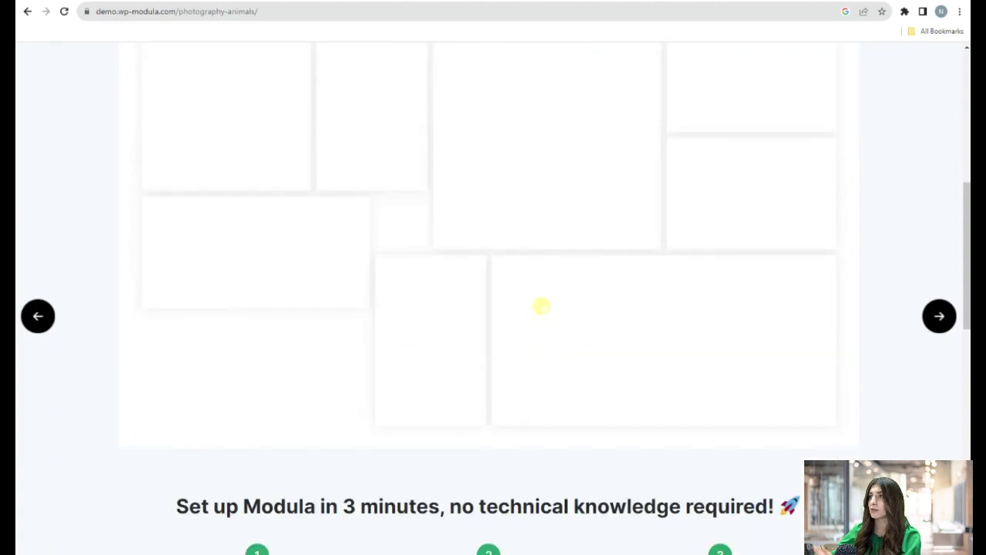
{"action": "scroll", "coordinate": [543, 305], "scroll_direction": "up", "scroll_amount": 2}
{"action": "scroll", "coordinate": [550, 309], "scroll_direction": "up", "scroll_amount": 2}
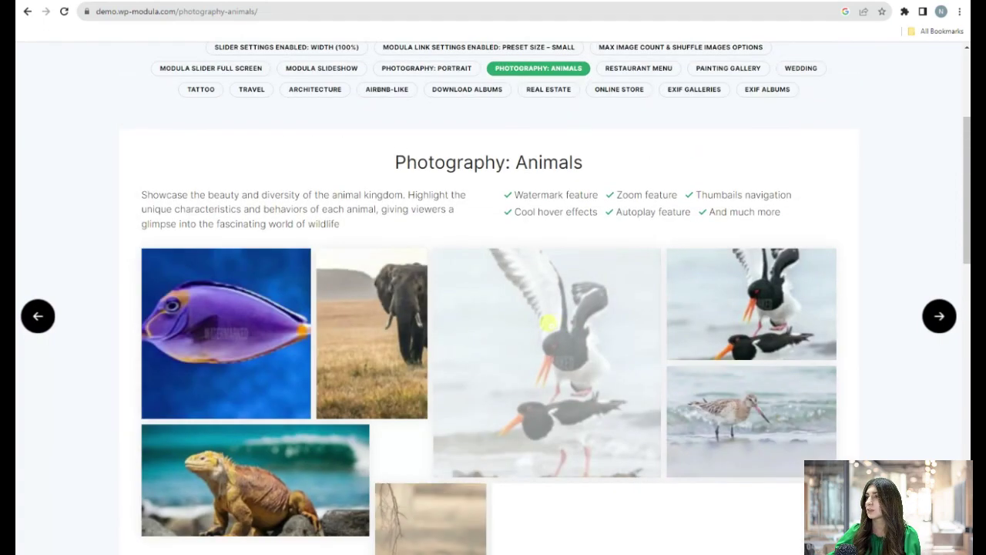
{"action": "scroll", "coordinate": [280, 342], "scroll_direction": "down", "scroll_amount": 3}
{"action": "scroll", "coordinate": [473, 275], "scroll_direction": "down", "scroll_amount": 4}
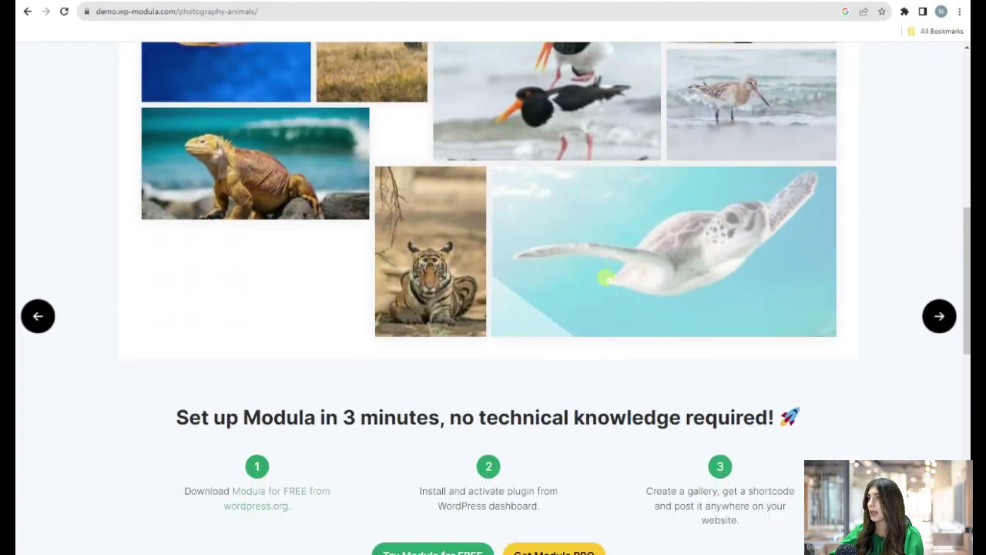
{"action": "scroll", "coordinate": [609, 285], "scroll_direction": "up", "scroll_amount": 3}
{"action": "scroll", "coordinate": [609, 285], "scroll_direction": "up", "scroll_amount": 5}
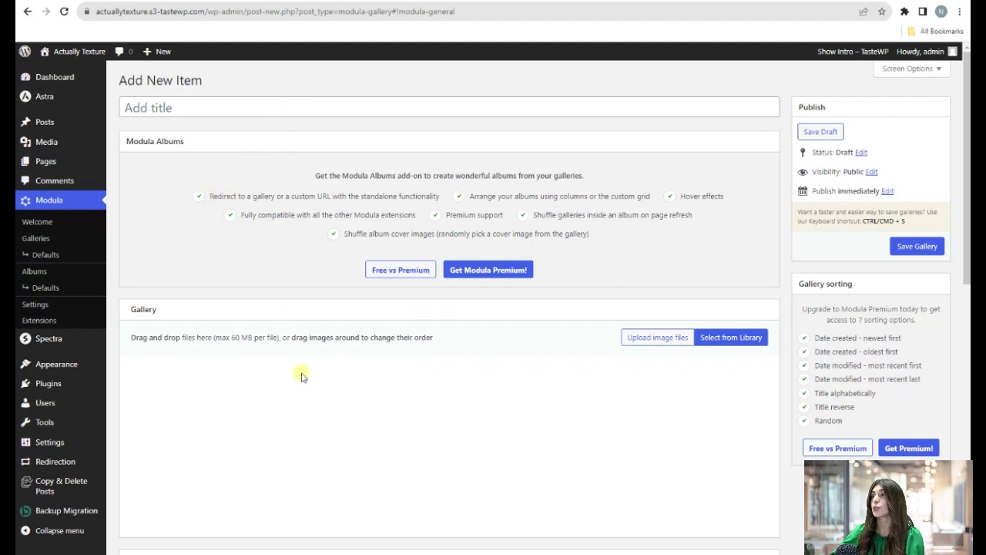
Review the General settings of a new Modula gallery, including the explanations for Gutter and Shuffle images.
{"action": "scroll", "coordinate": [388, 278], "scroll_direction": "down", "scroll_amount": 4}
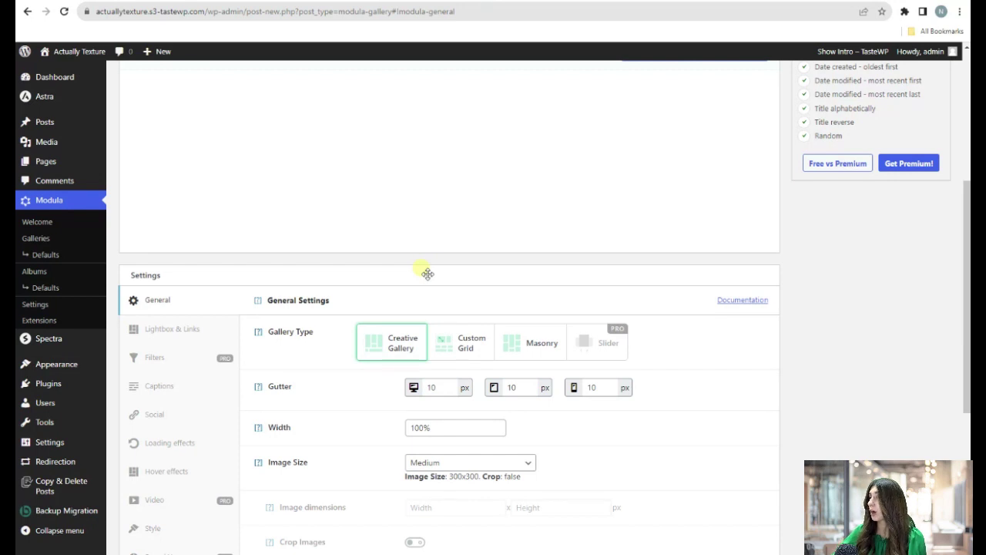
{"action": "scroll", "coordinate": [426, 269], "scroll_direction": "down", "scroll_amount": 1}
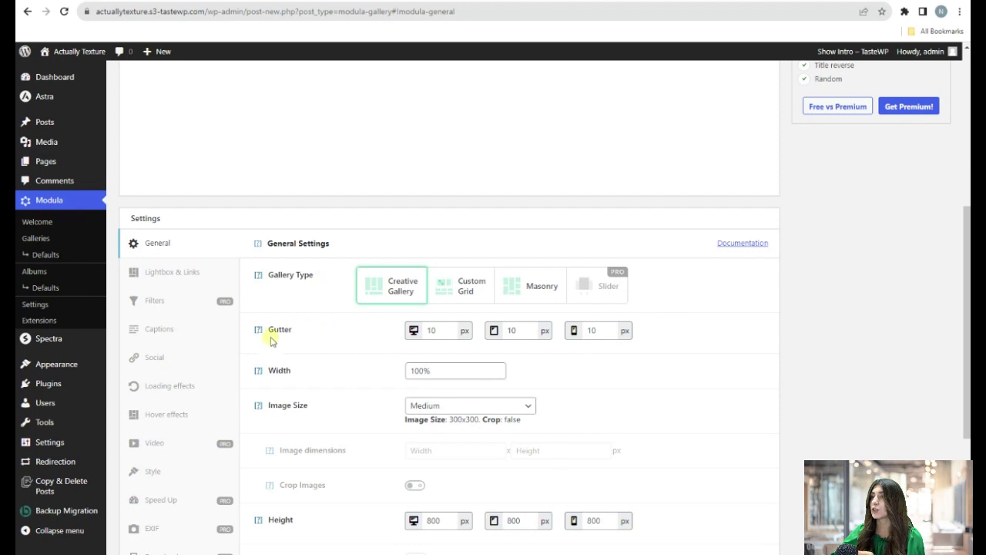
{"action": "mouse_move", "coordinate": [262, 331]}
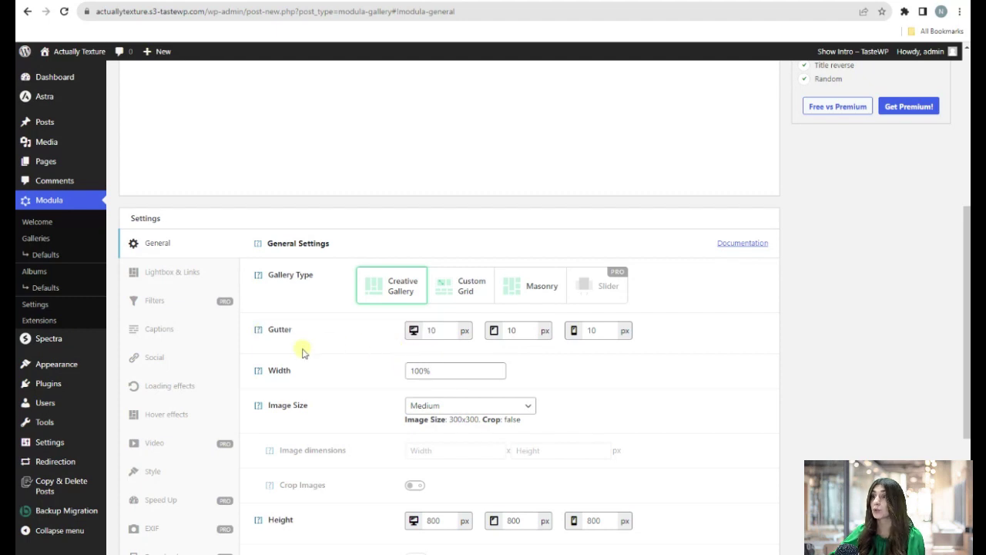
{"action": "scroll", "coordinate": [308, 355], "scroll_direction": "down", "scroll_amount": 3}
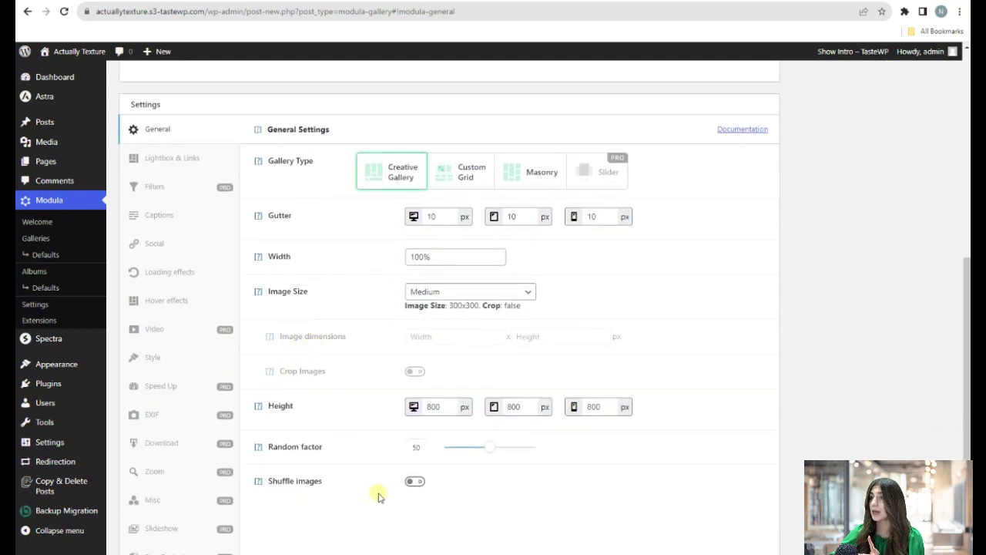
{"action": "mouse_move", "coordinate": [259, 483]}
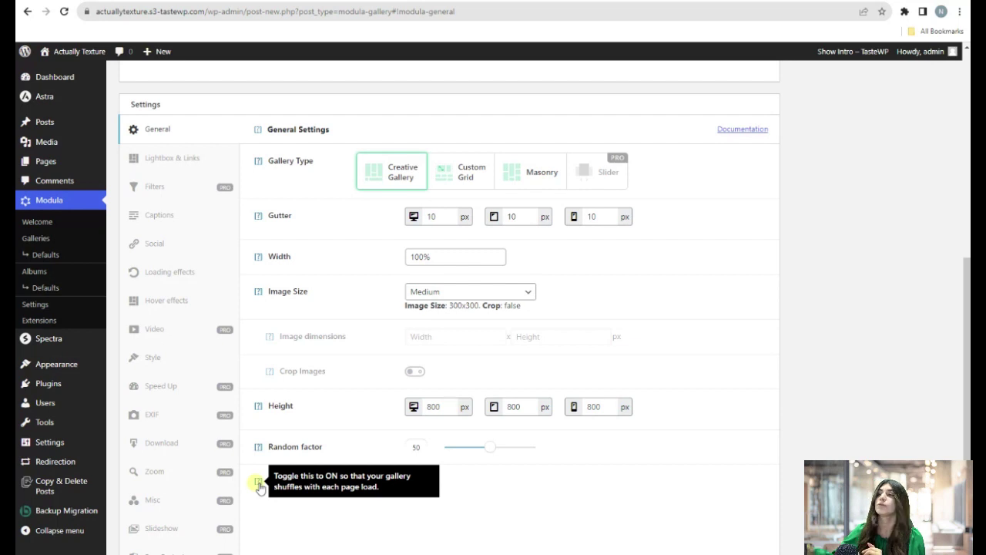
Review the Lightbox & Links settings with their option explanations, and check the Filters settings.
{"action": "left_click", "coordinate": [192, 155]}
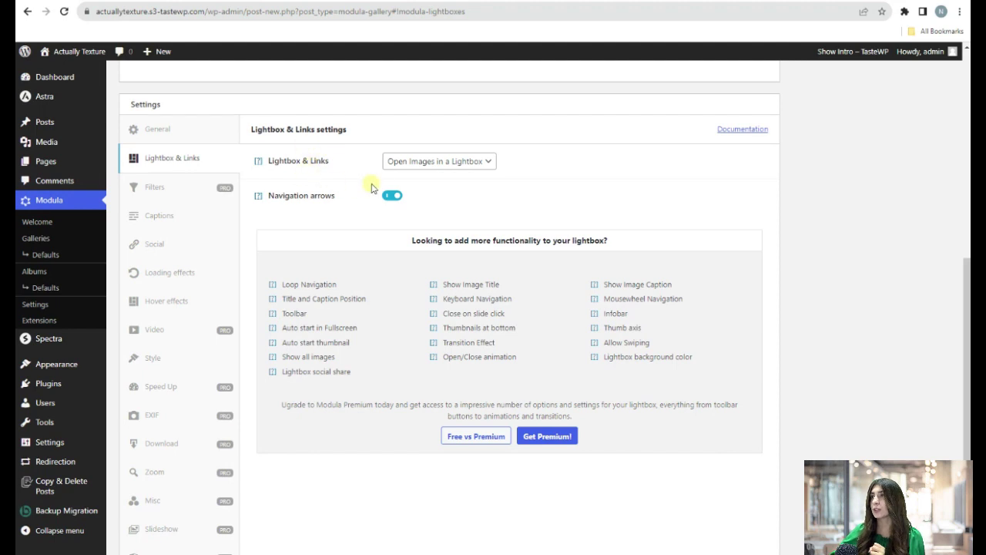
{"action": "mouse_move", "coordinate": [262, 167]}
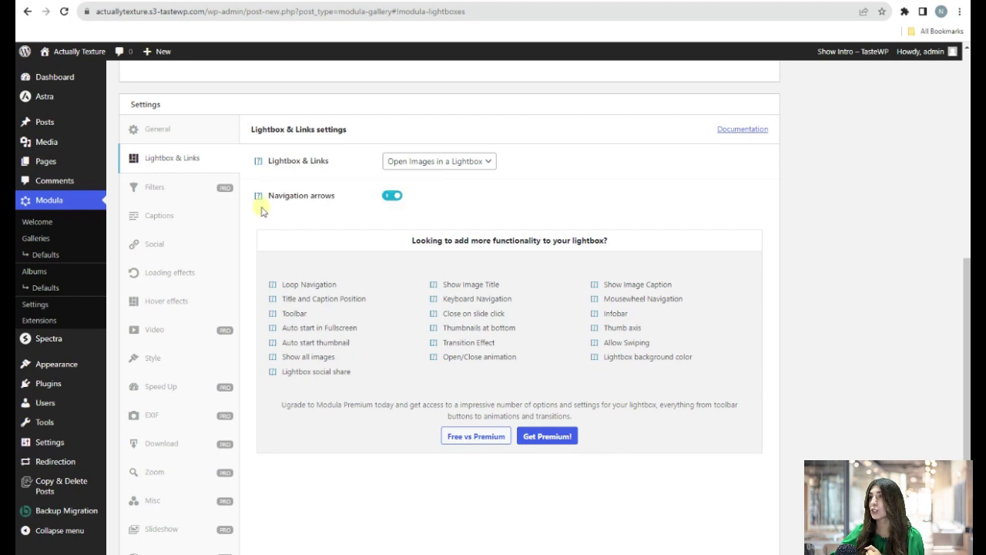
{"action": "mouse_move", "coordinate": [261, 201]}
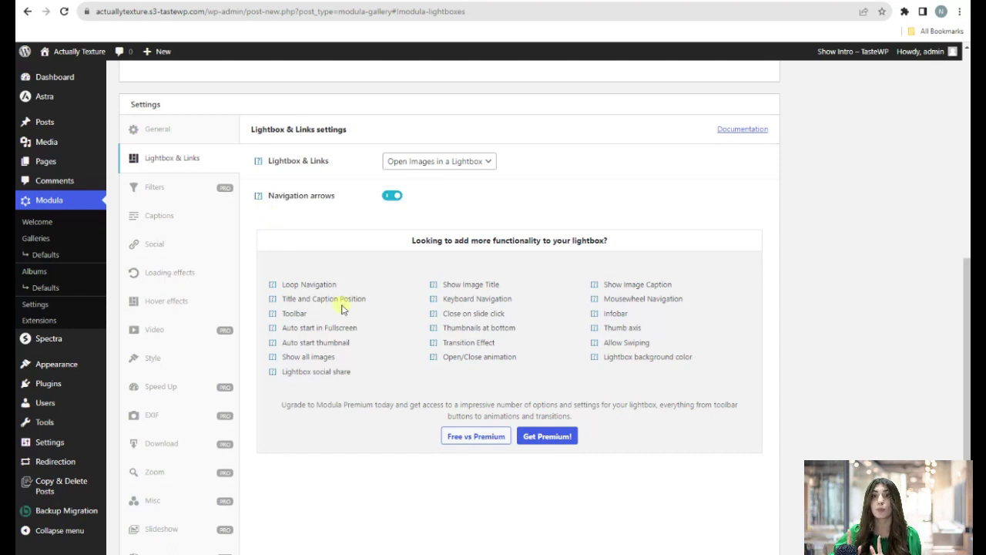
{"action": "left_click", "coordinate": [203, 188]}
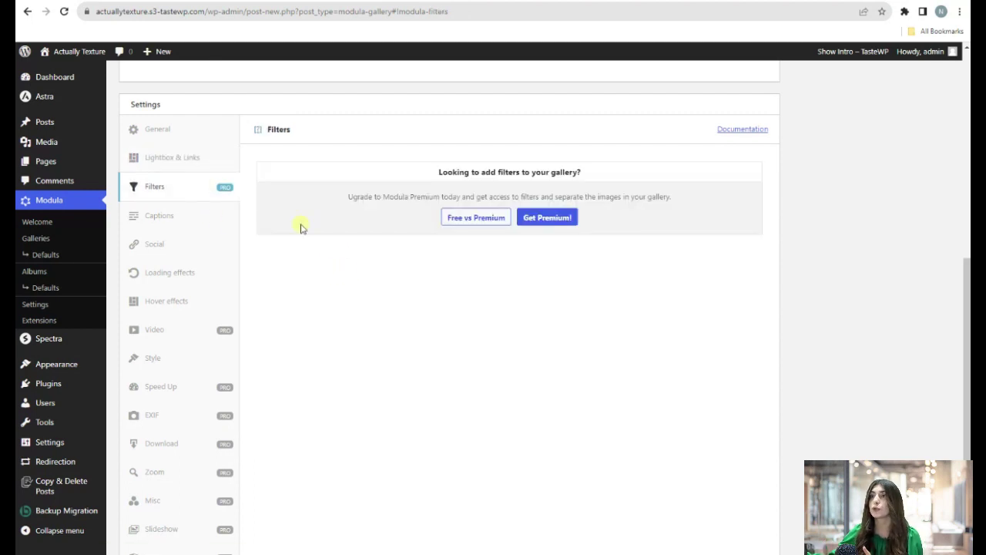
Review the gallery's Captions and Social settings, including the explanation for Enable Social Bar.
{"action": "left_click", "coordinate": [174, 217]}
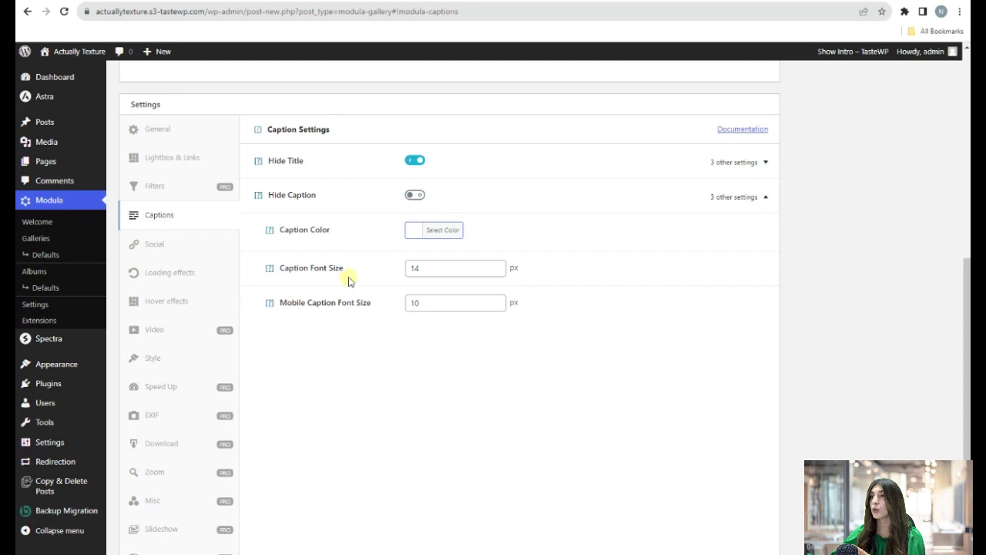
{"action": "left_click", "coordinate": [166, 254]}
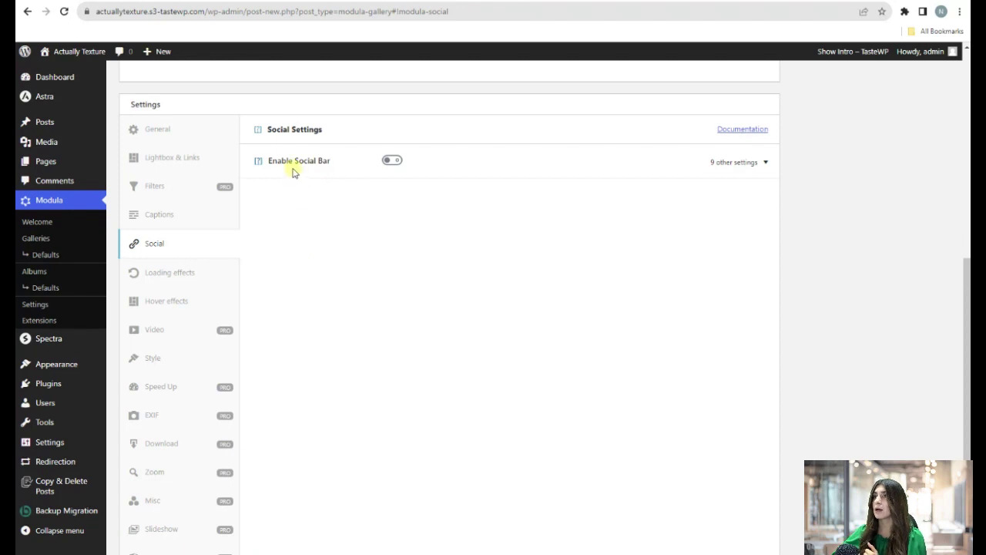
{"action": "mouse_move", "coordinate": [260, 164]}
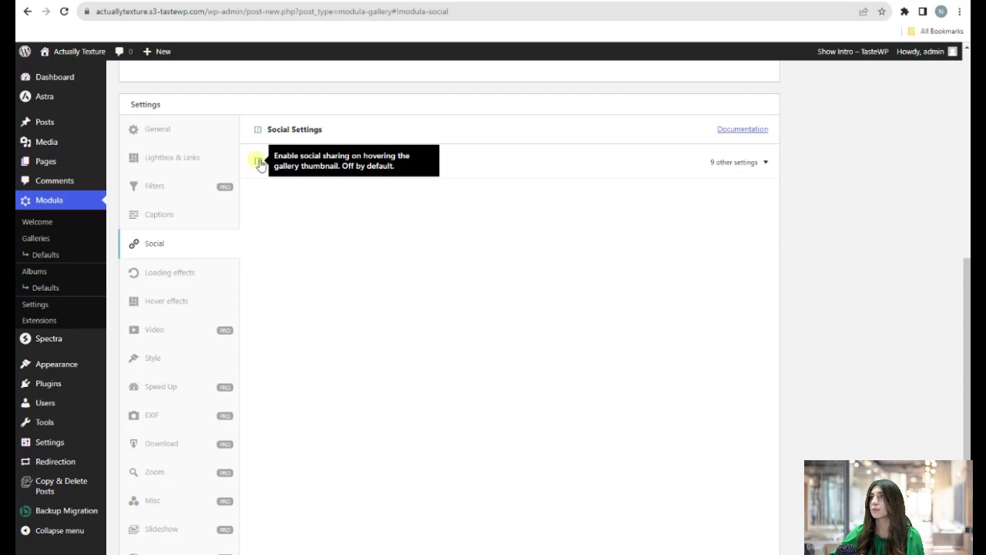
Review the Loading effects settings and browse the available hover effects in the Hover effects settings.
{"action": "left_click", "coordinate": [191, 279]}
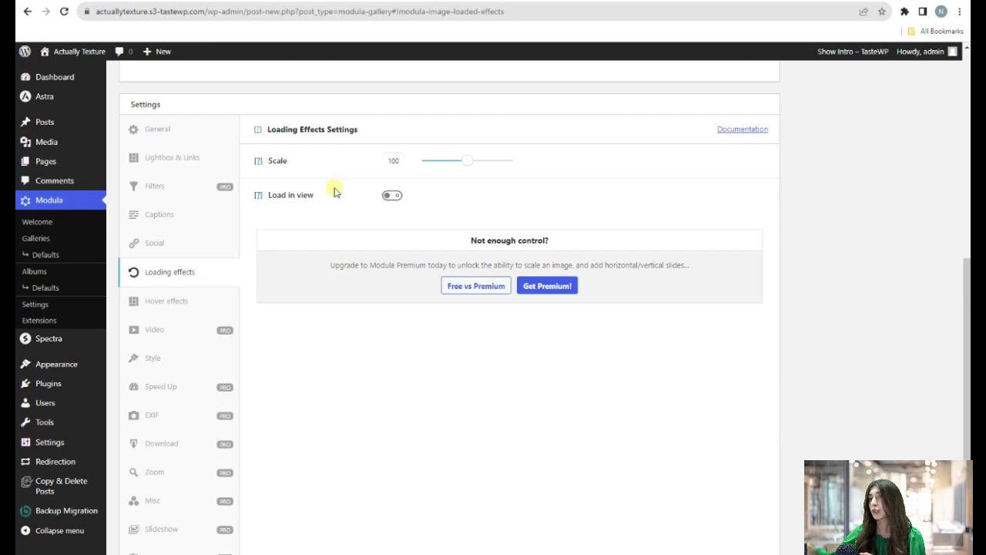
{"action": "left_click", "coordinate": [194, 302]}
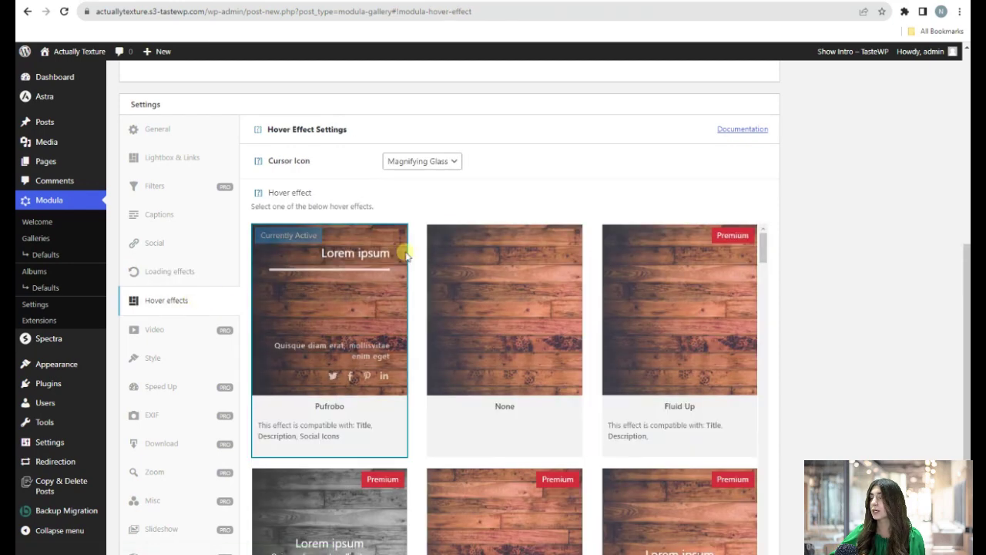
{"action": "scroll", "coordinate": [474, 234], "scroll_direction": "down", "scroll_amount": 7}
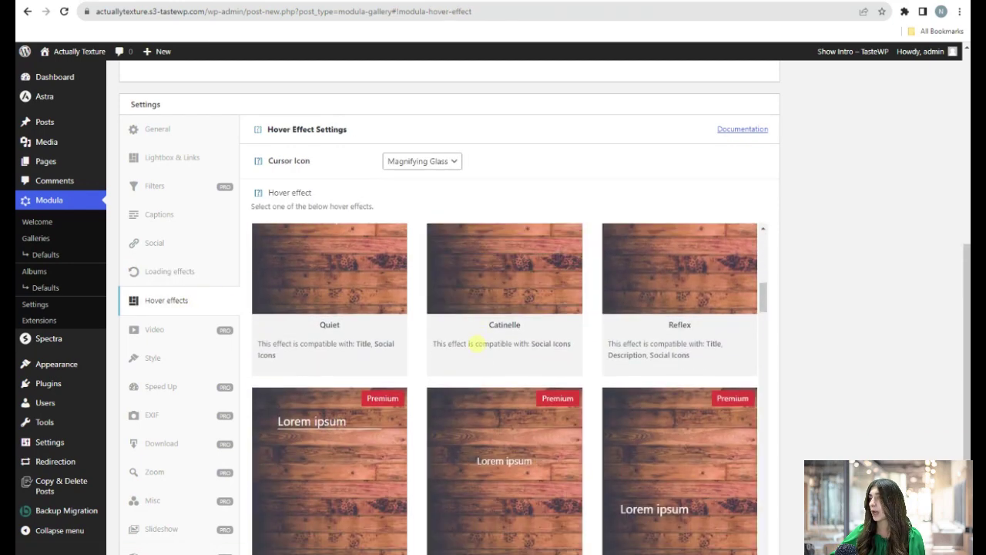
{"action": "scroll", "coordinate": [470, 331], "scroll_direction": "down", "scroll_amount": 3}
{"action": "scroll", "coordinate": [465, 322], "scroll_direction": "up", "scroll_amount": 9}
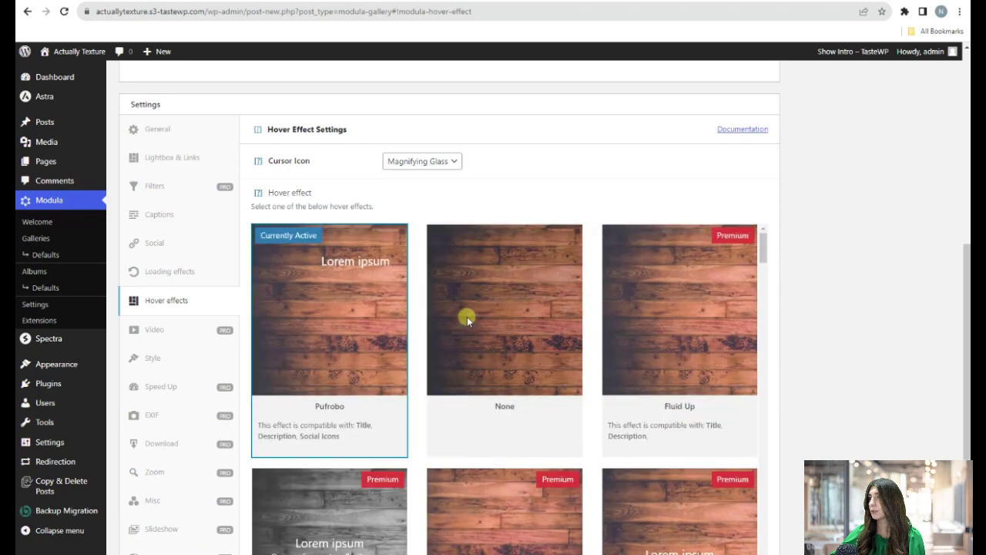
{"action": "scroll", "coordinate": [468, 315], "scroll_direction": "up", "scroll_amount": 2}
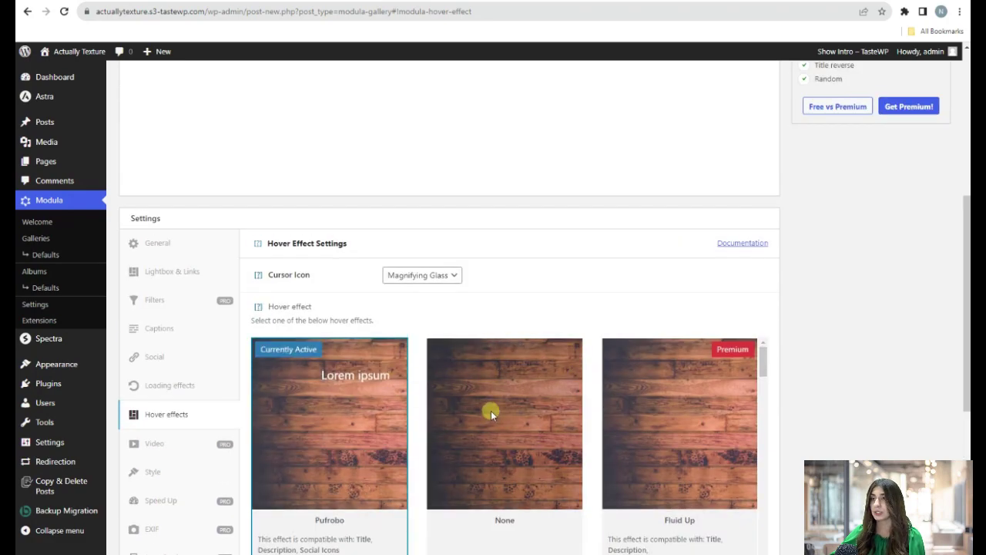
Review the gallery's Video settings and its Style options for borders and shadows.
{"action": "scroll", "coordinate": [154, 393], "scroll_direction": "down", "scroll_amount": 1}
{"action": "left_click", "coordinate": [171, 393]}
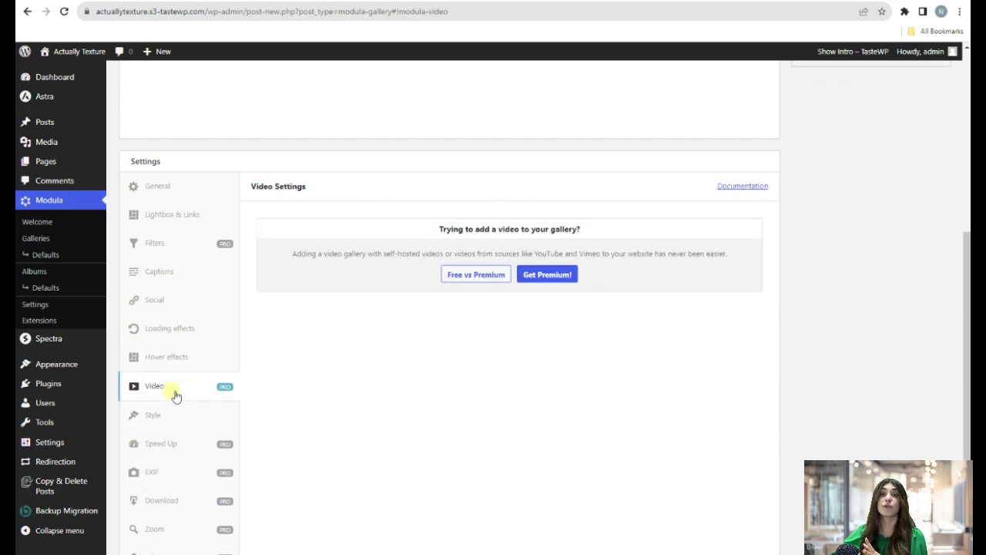
{"action": "scroll", "coordinate": [232, 385], "scroll_direction": "down", "scroll_amount": 2}
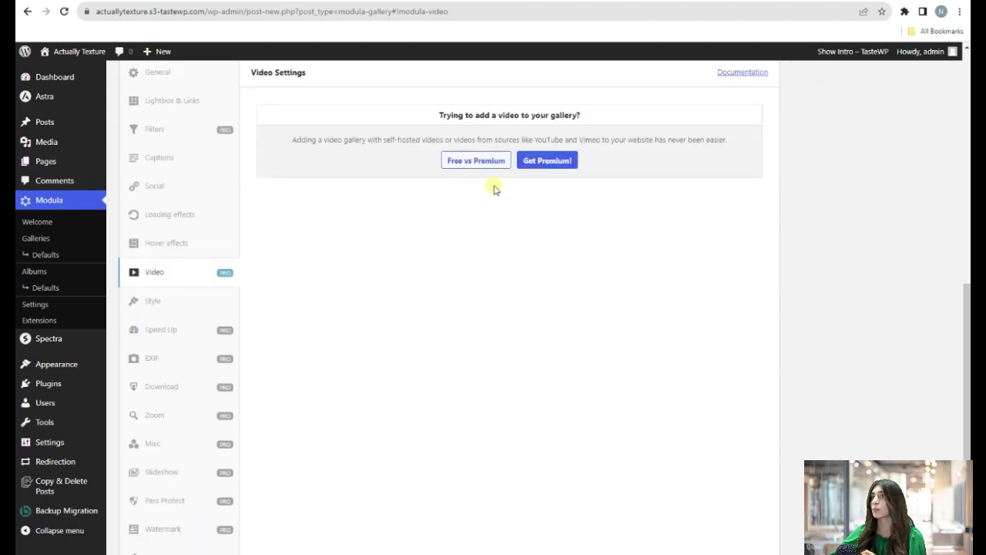
{"action": "left_click", "coordinate": [172, 301]}
{"action": "scroll", "coordinate": [367, 304], "scroll_direction": "up", "scroll_amount": 1}
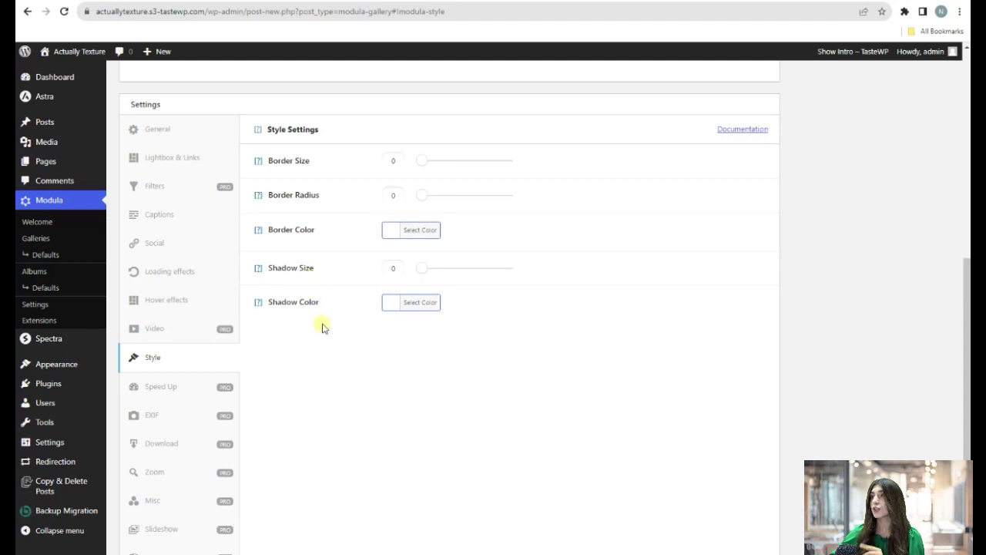
Check the Speed Up and Pass Protect settings of the Modula gallery.
{"action": "scroll", "coordinate": [191, 370], "scroll_direction": "down", "scroll_amount": 2}
{"action": "left_click", "coordinate": [164, 274]}
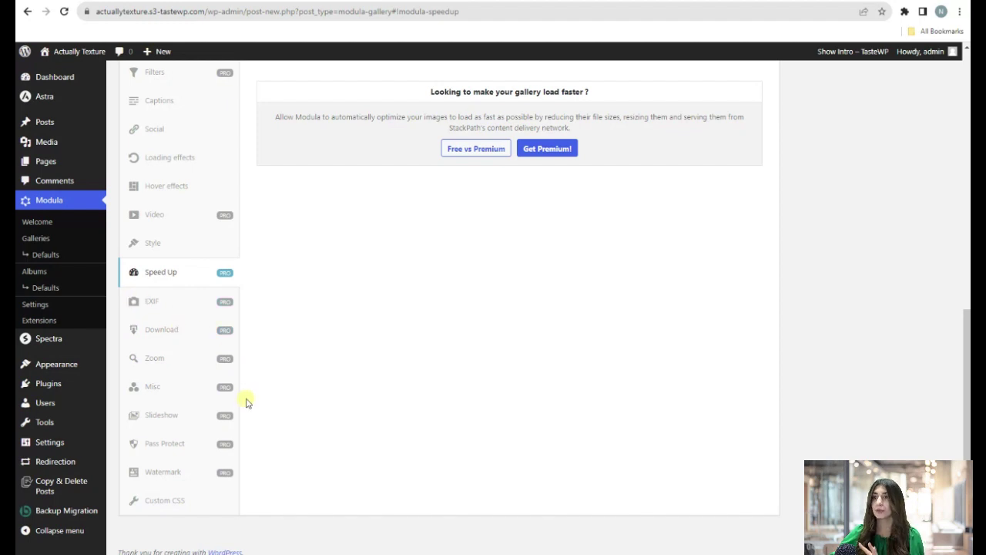
{"action": "left_click", "coordinate": [182, 444]}
{"action": "scroll", "coordinate": [253, 412], "scroll_direction": "up", "scroll_amount": 3}
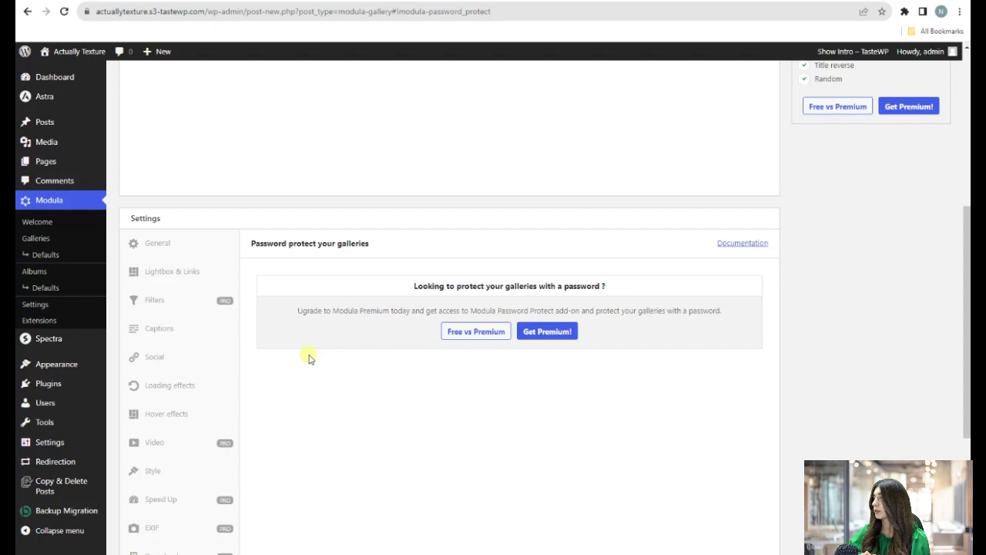
Open the gallery's Custom CSS settings and return to the start of the Add New Item page.
{"action": "scroll", "coordinate": [242, 440], "scroll_direction": "down", "scroll_amount": 3}
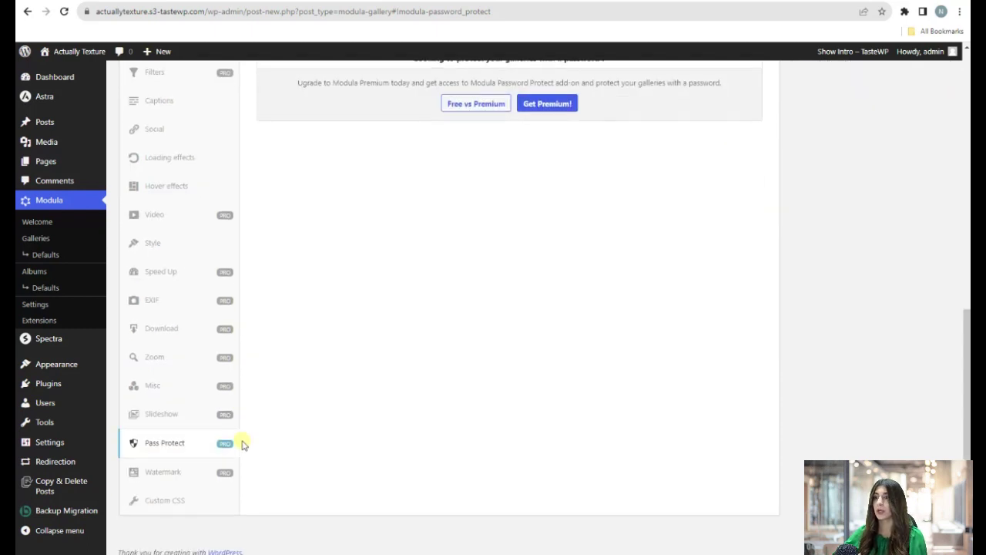
{"action": "left_click", "coordinate": [188, 489]}
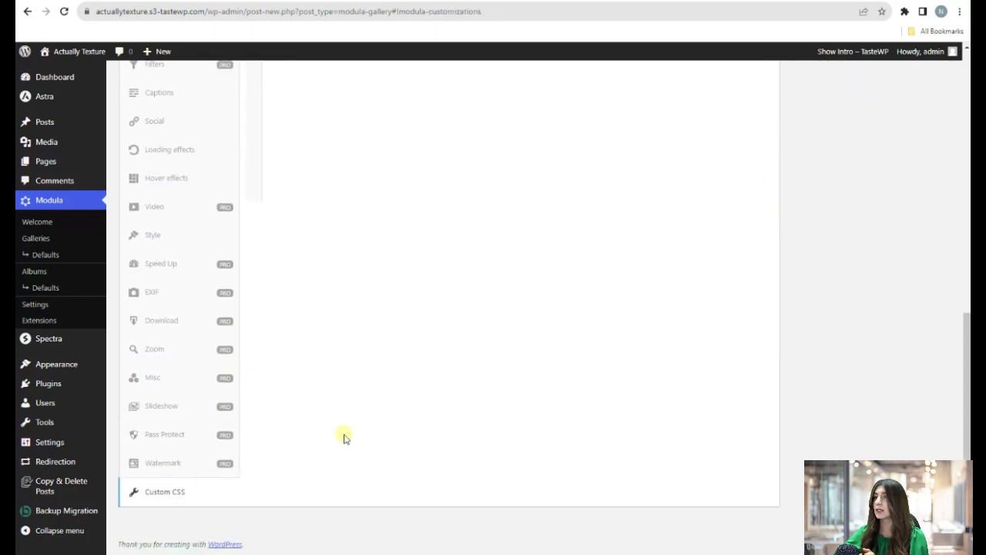
{"action": "scroll", "coordinate": [344, 437], "scroll_direction": "up", "scroll_amount": 6}
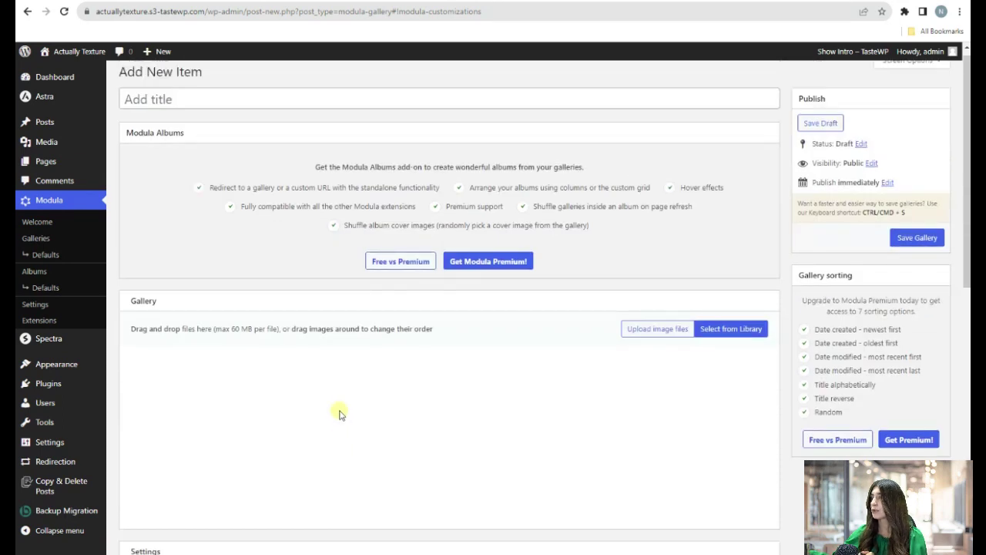